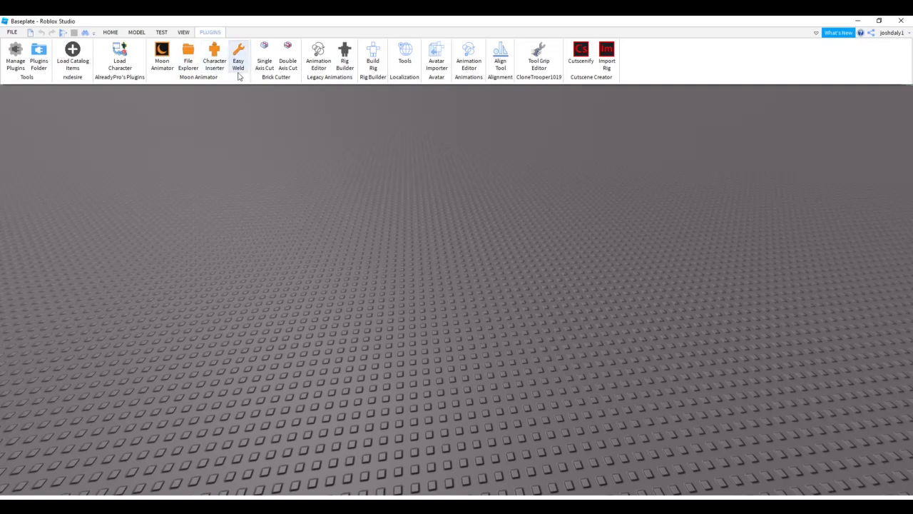
Step: Open the Character Inserter, page through its saved characters and close the window
click(219, 69)
right_drag(455, 193, 446, 214)
click(413, 280)
click(413, 281)
click(413, 281)
click(414, 279)
click(414, 279)
click(414, 279)
click(414, 279)
click(413, 279)
click(414, 279)
click(414, 280)
click(583, 220)
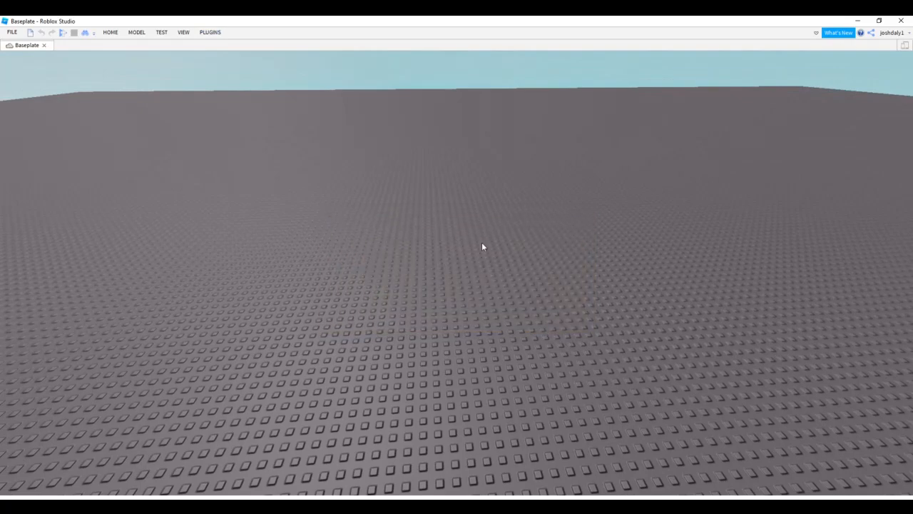
Step: Insert the first saved character onto the baseplate as an Old R15 rig with the Character Inserter
scroll(472, 242, up, 5)
scroll(472, 242, down, 3)
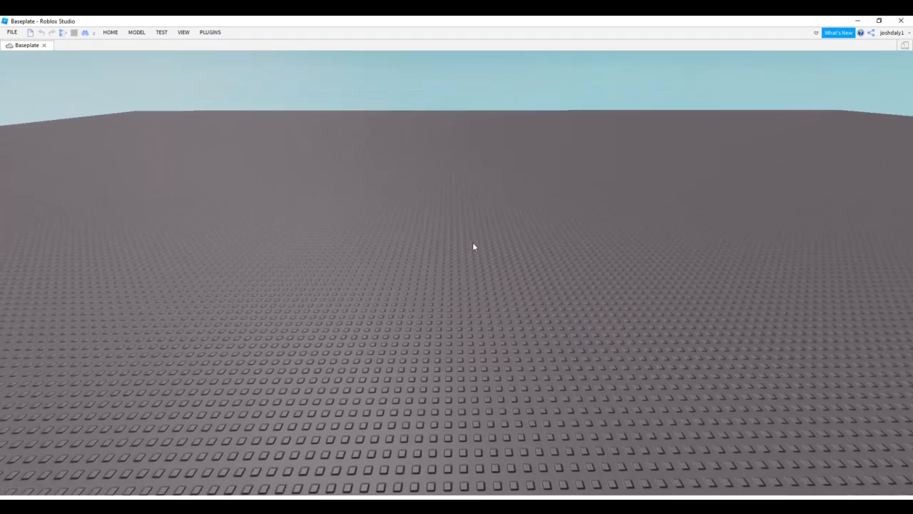
click(211, 33)
click(237, 58)
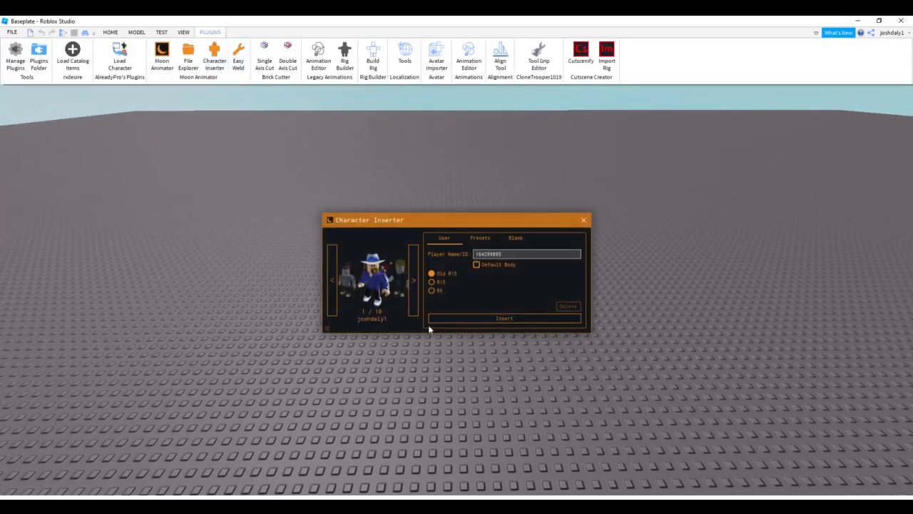
click(448, 322)
click(583, 220)
Step: Deselect the inserted character and examine it from the front
right_drag(426, 276, 427, 280)
scroll(426, 280, up, 3)
key(s)
key(a)
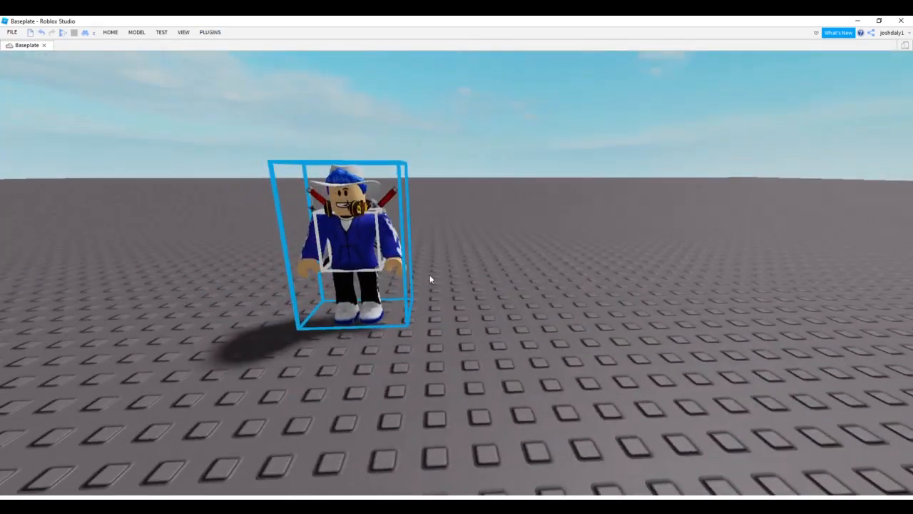
click(524, 252)
key(w)
right_drag(579, 240, 580, 240)
scroll(580, 240, down, 3)
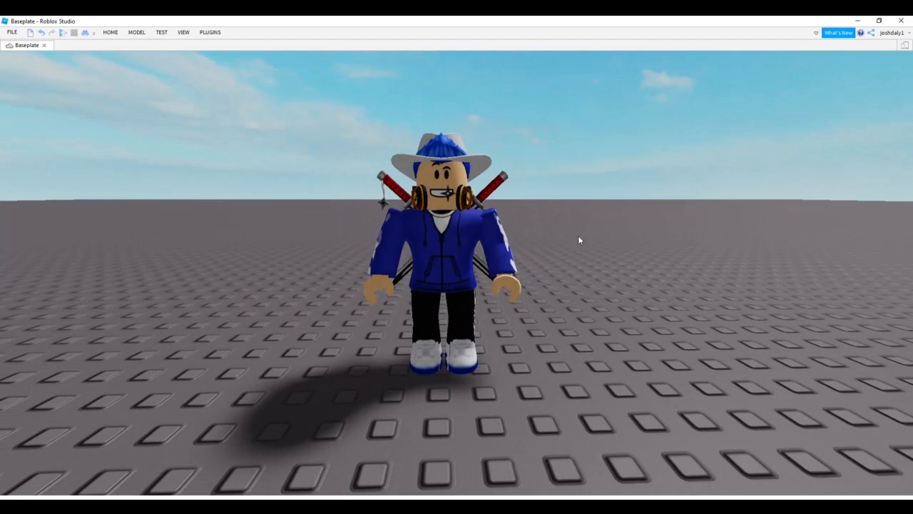
Step: Reopen the Character Inserter, then on the Roblox website open a friend's profile and select the user ID in its address
click(210, 32)
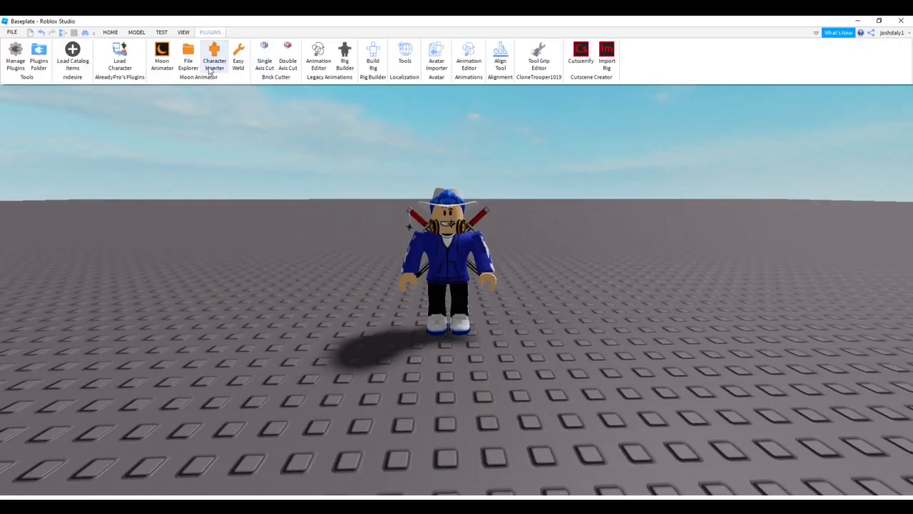
click(215, 55)
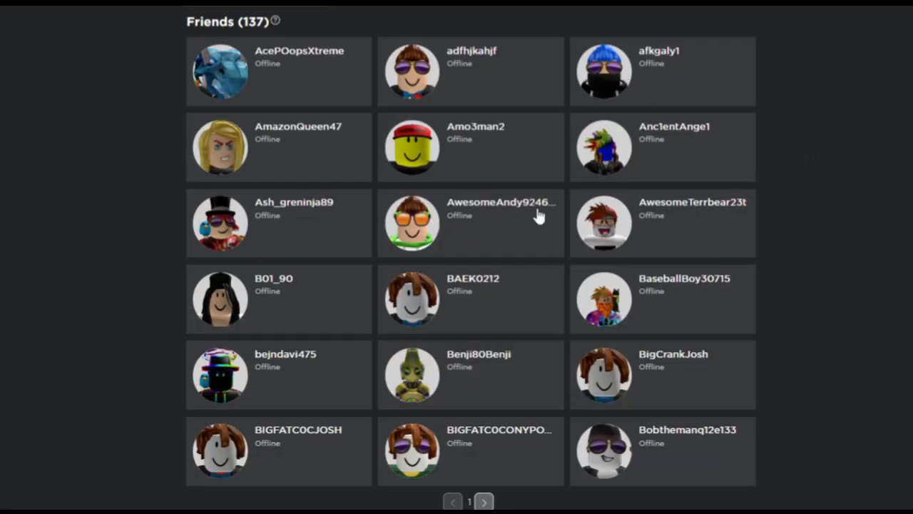
click(484, 501)
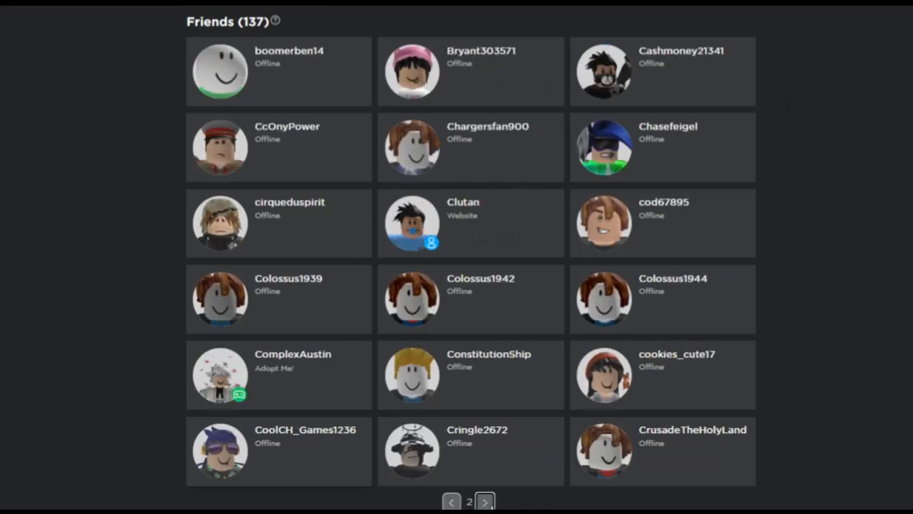
click(412, 147)
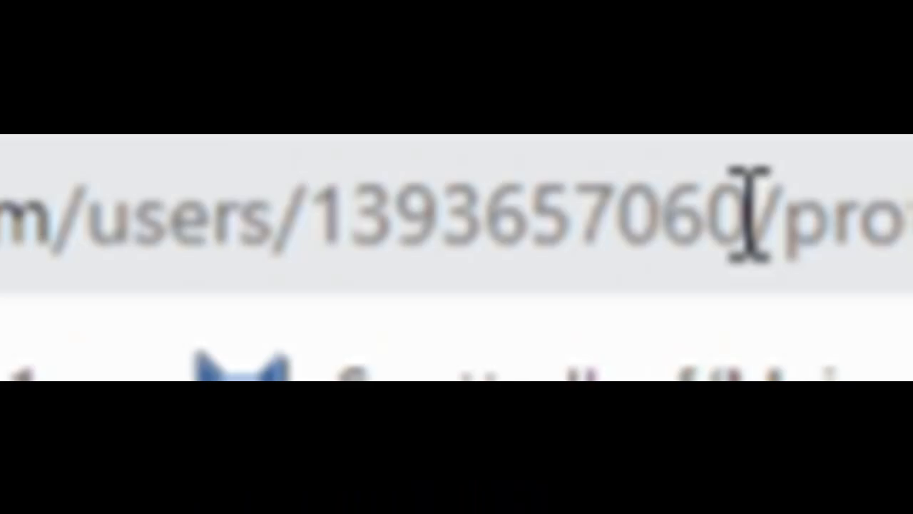
drag(747, 210, 340, 298)
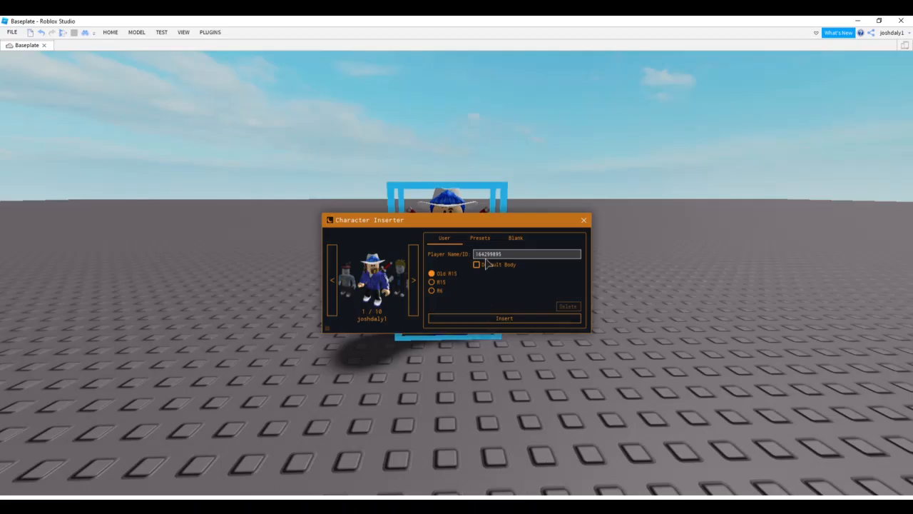
Step: Load the friend's avatar by its player ID, insert it as an Old R15 rig, and close the Character Inserter
click(485, 256)
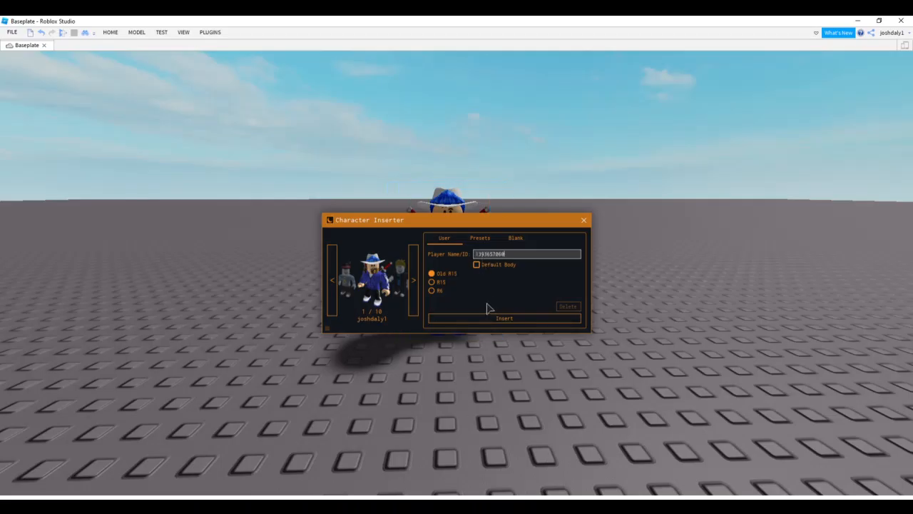
key(Return)
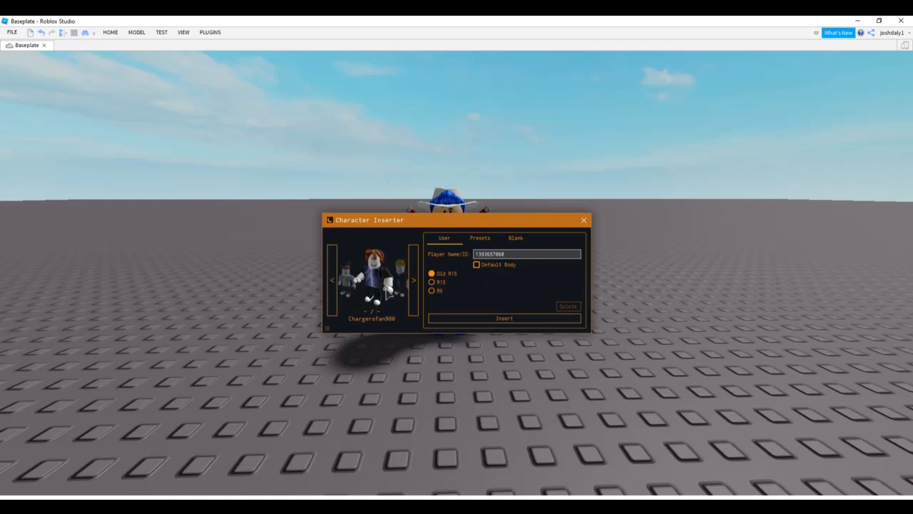
right_drag(483, 197, 483, 197)
click(510, 321)
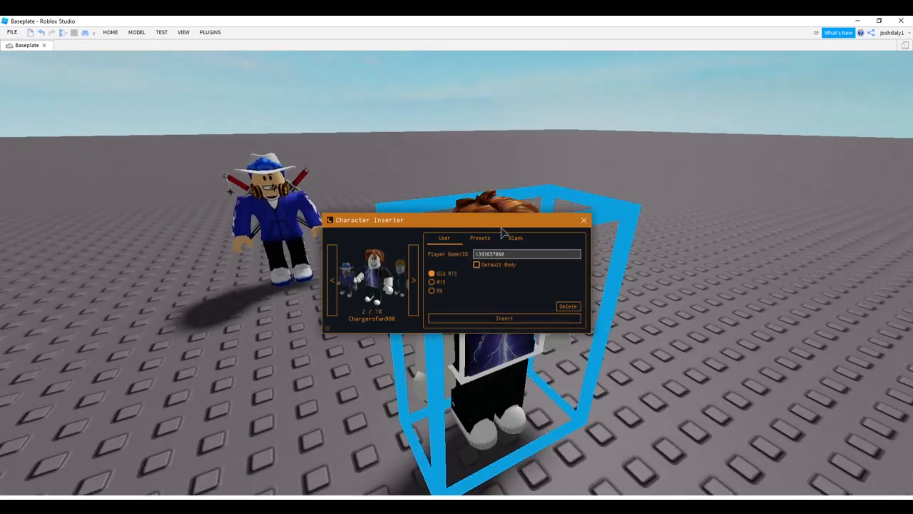
right_drag(627, 302, 628, 302)
scroll(628, 303, down, 3)
click(560, 373)
right_drag(575, 351, 574, 350)
click(529, 316)
scroll(598, 293, up, 5)
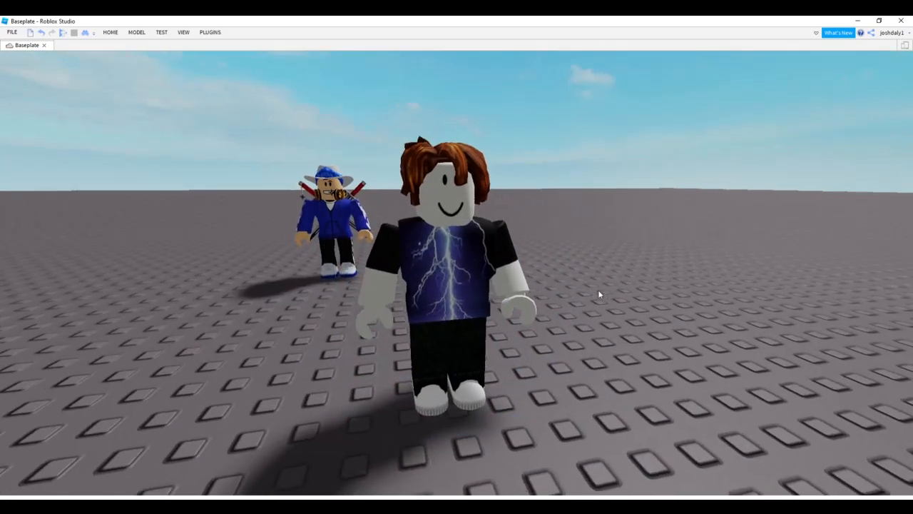
scroll(600, 294, down, 1)
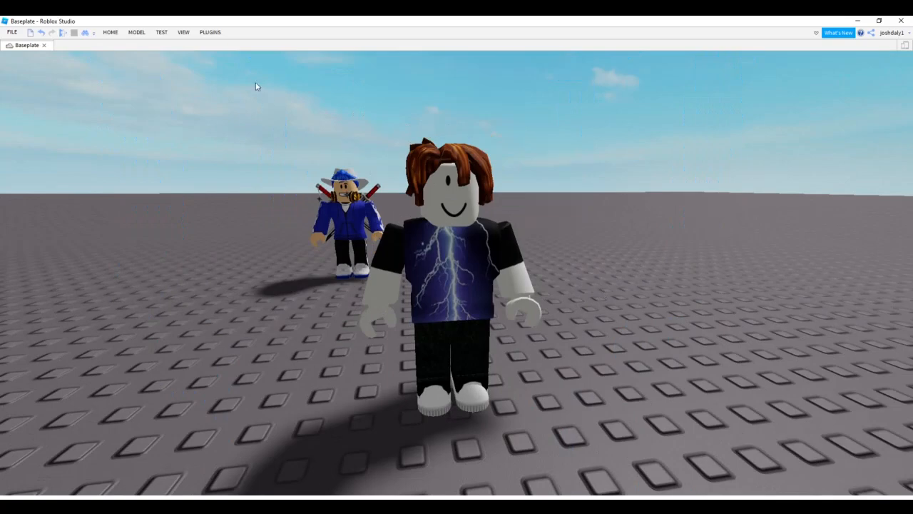
Step: Show the Explorer and Properties windows
click(183, 32)
click(16, 53)
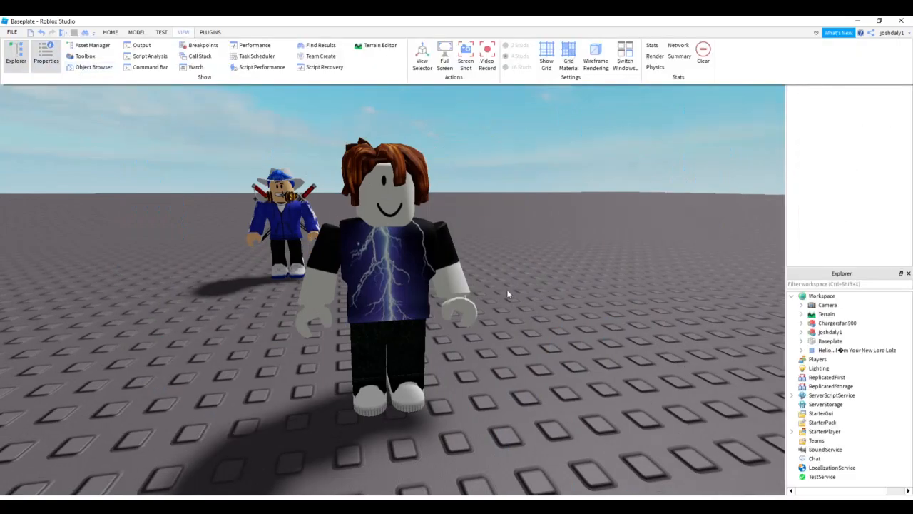
Step: Examine the lightning-shirt character from different distances and angles
right_drag(520, 225, 520, 226)
scroll(520, 225, down, 2)
scroll(520, 226, up, 3)
scroll(520, 226, down, 2)
scroll(582, 302, up, 3)
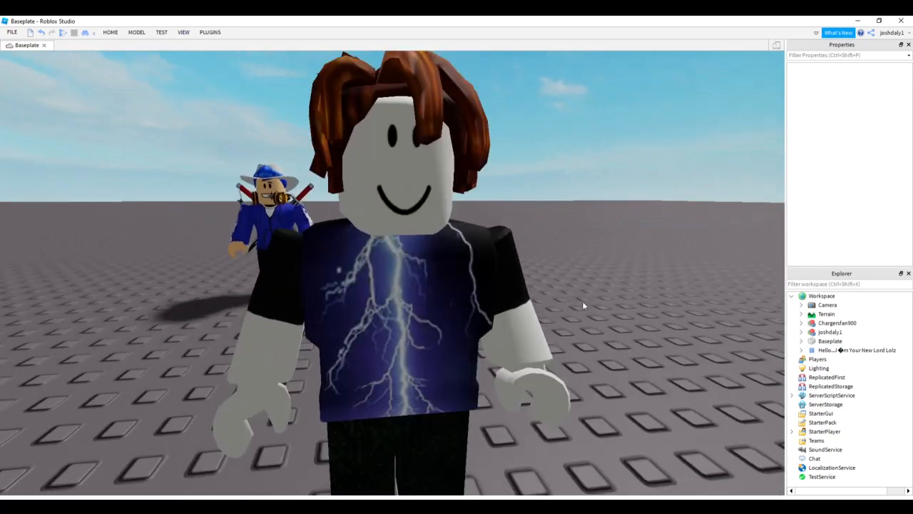
scroll(583, 306, down, 2)
key(d)
right_drag(583, 306, 583, 305)
key(a)
key(w)
key(s)
Step: Expand the lightning-shirt character's model and delete its Pal Hair and Shirt Graphic
click(800, 323)
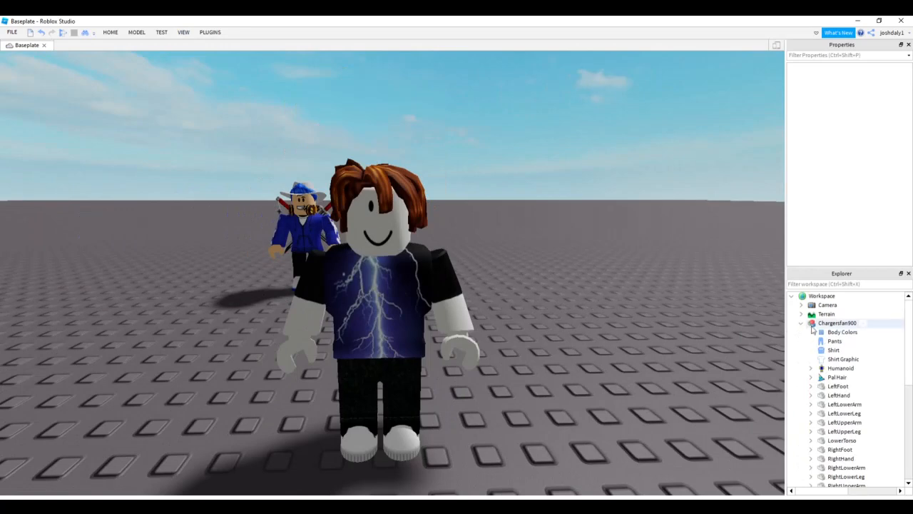
scroll(805, 328, down, 1)
click(833, 351)
key(Delete)
click(842, 332)
key(Delete)
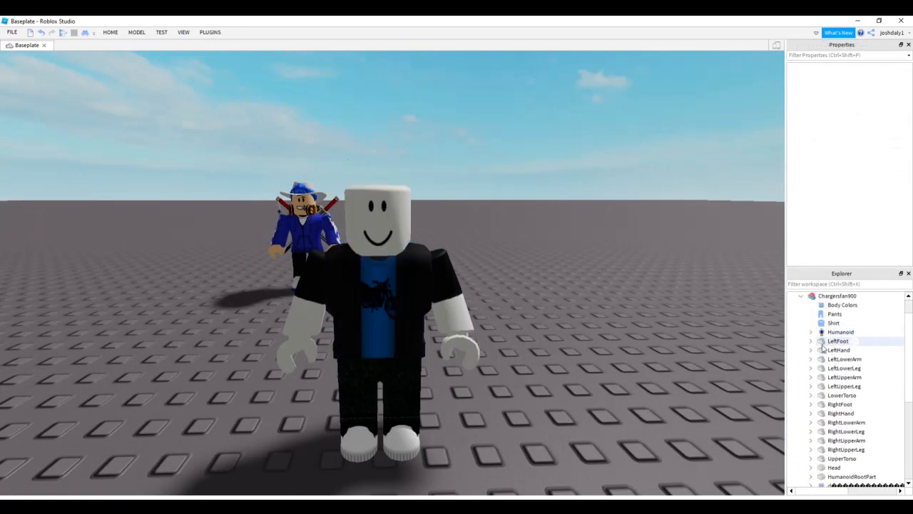
scroll(619, 368, up, 3)
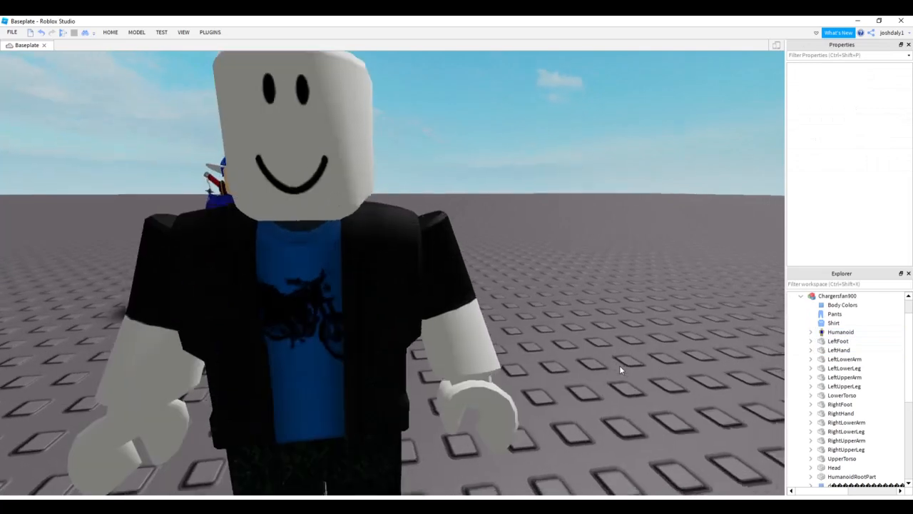
scroll(619, 366, down, 4)
right_drag(619, 366, 619, 365)
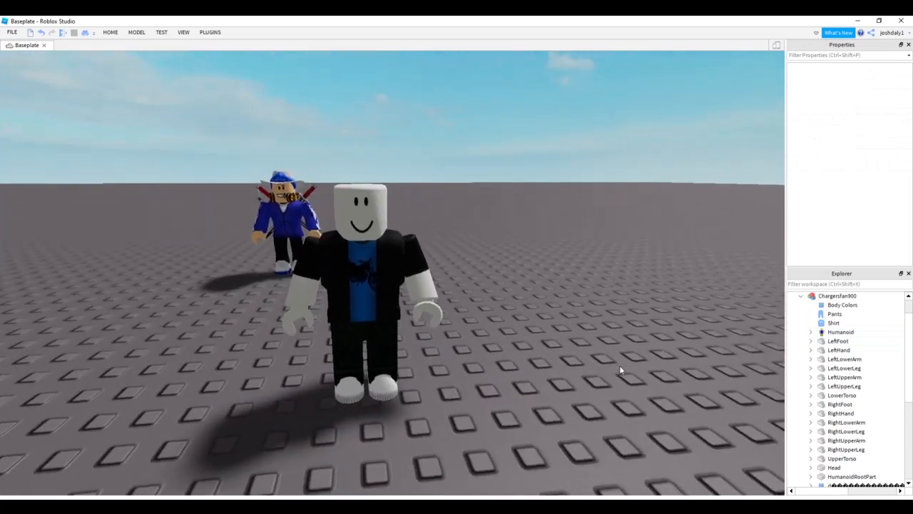
scroll(619, 365, up, 2)
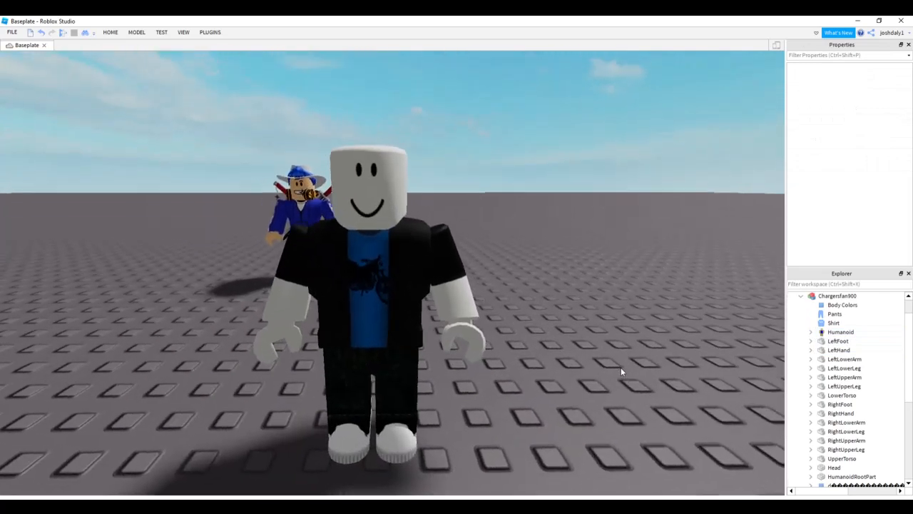
Step: Select the hairless character's Shirt, then switch to the Roblox website and browse the Shirts category of the Avatar Shop
click(833, 323)
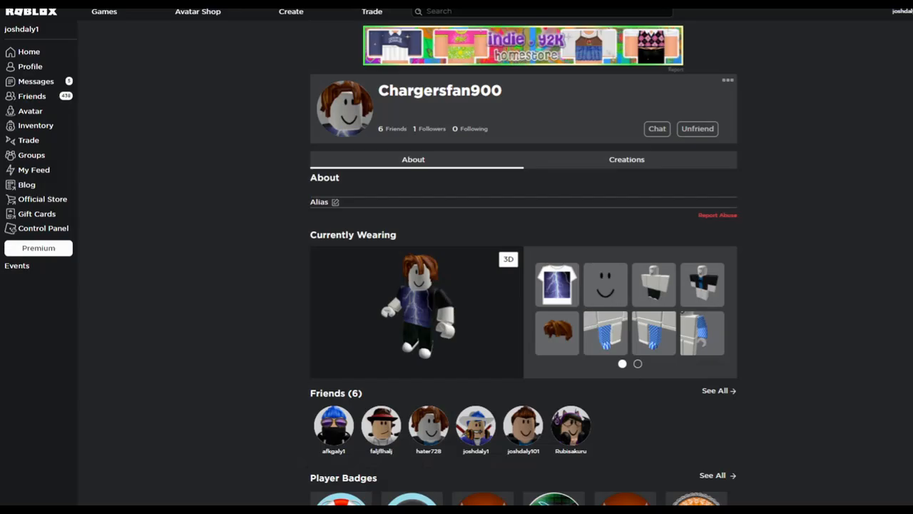
click(198, 14)
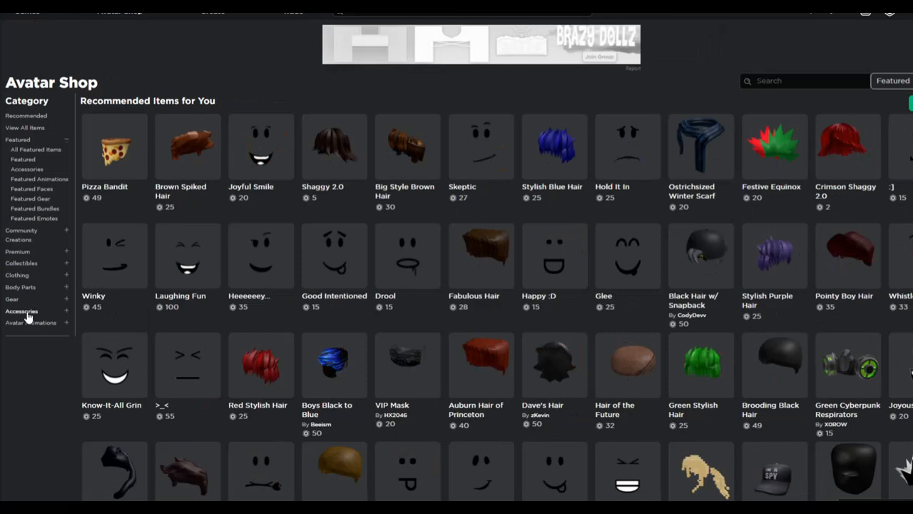
click(18, 274)
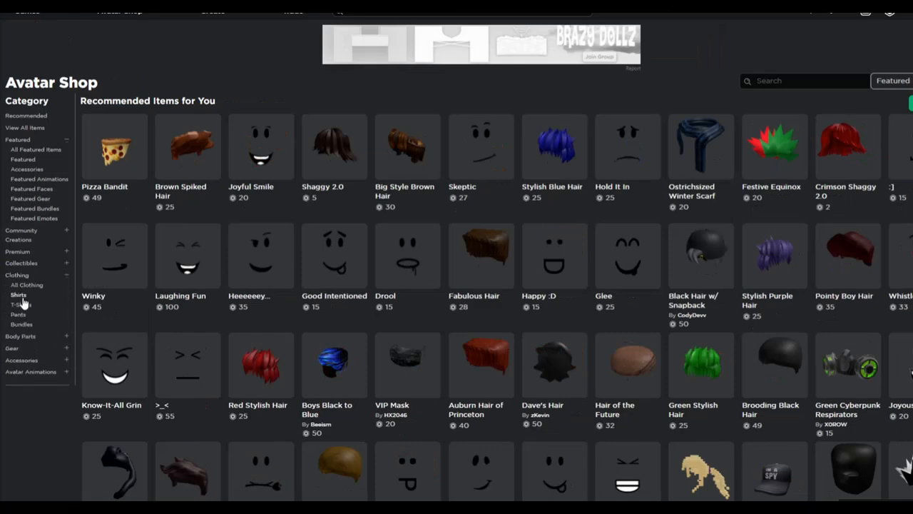
click(19, 296)
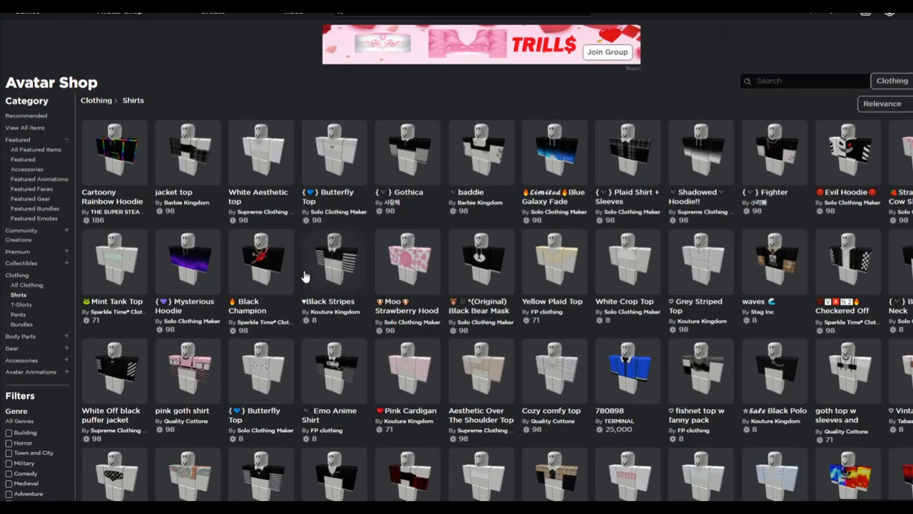
scroll(646, 239, down, 3)
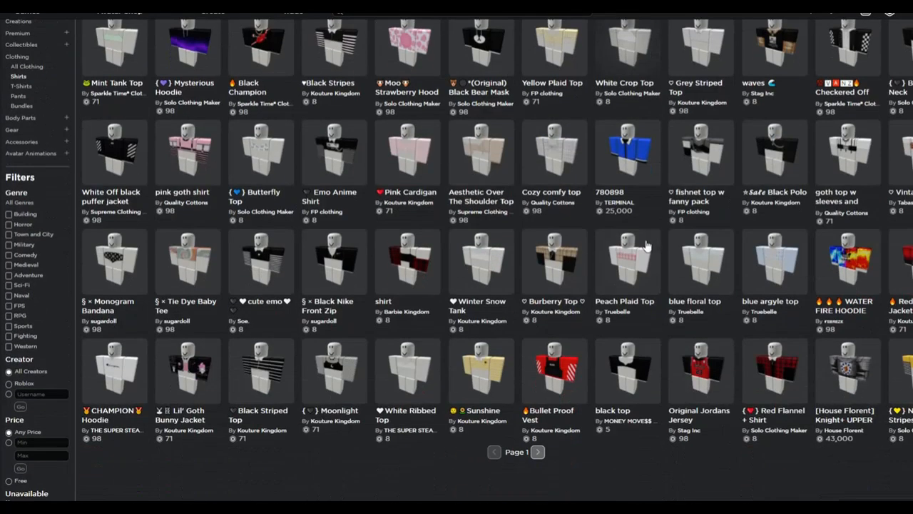
Step: Open the page of the blue 780898 shirt by TERMINAL and copy its web address
click(621, 171)
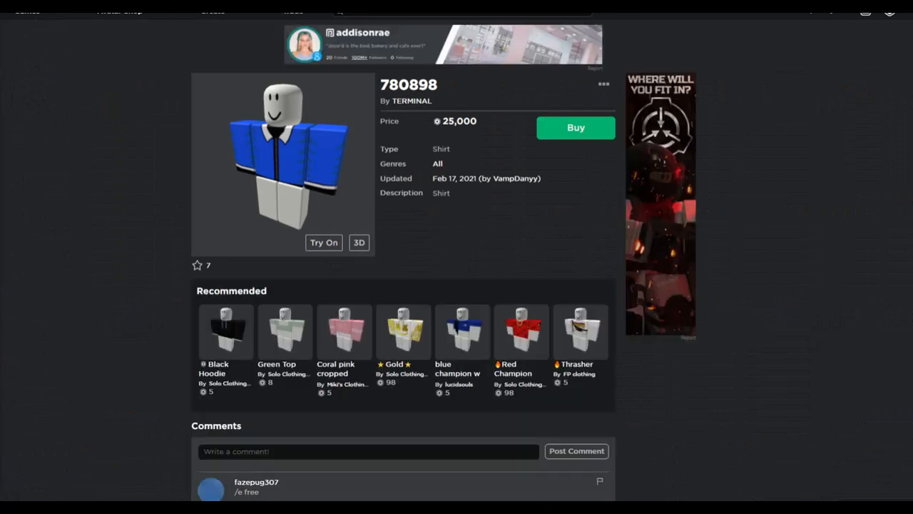
right_click(124, 3)
click(175, 51)
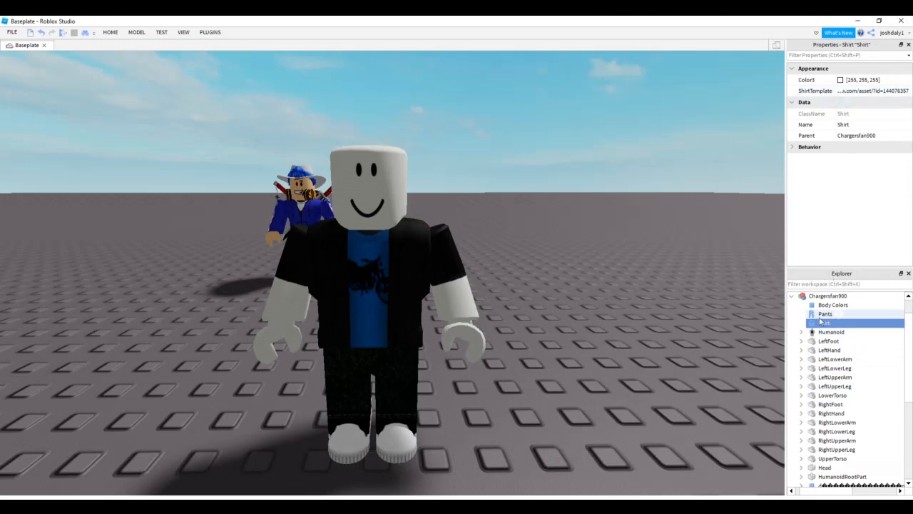
Step: Back in Roblox Studio, set the Shirt's ShirtTemplate to the copied shirt address and deselect it
click(849, 91)
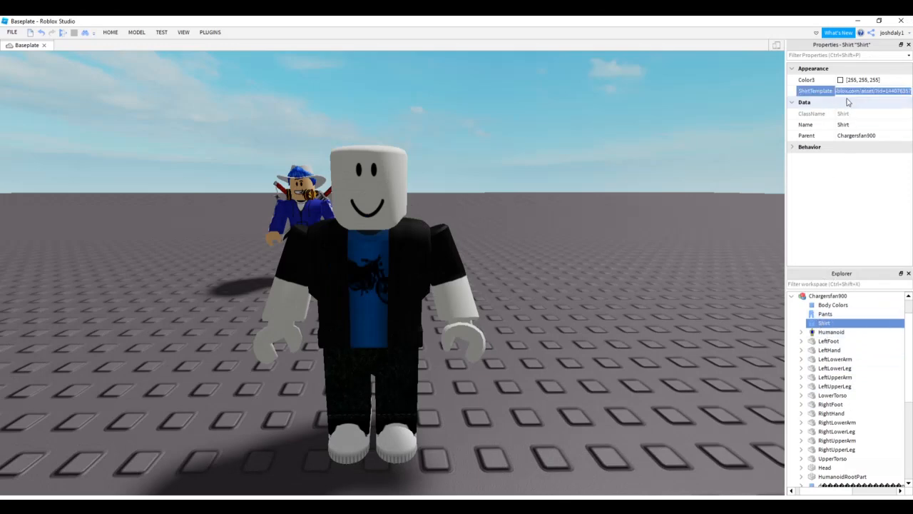
key(ctrl+v)
key(Return)
click(649, 186)
right_drag(649, 186, 631, 267)
Step: Select the same character's Pants and its PantsTemplate, then open the Avatar Shop's Pants category on the Roblox website
click(835, 314)
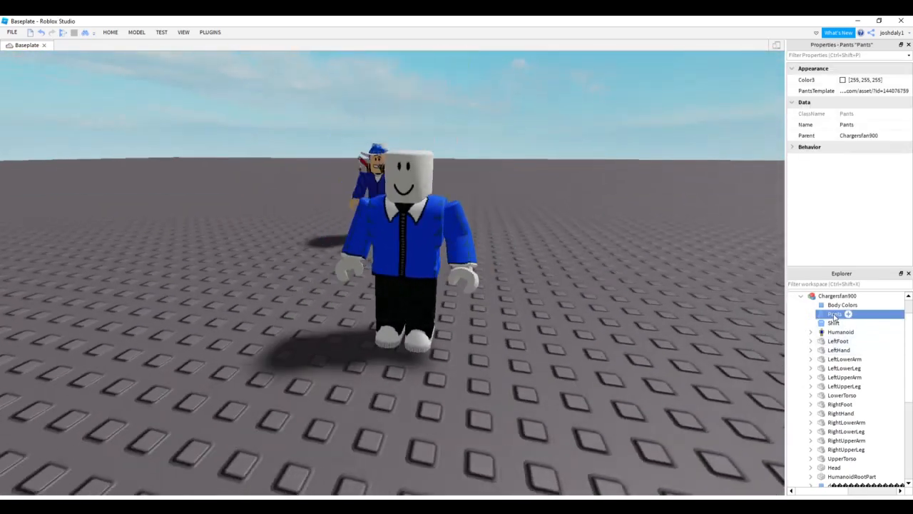
click(856, 91)
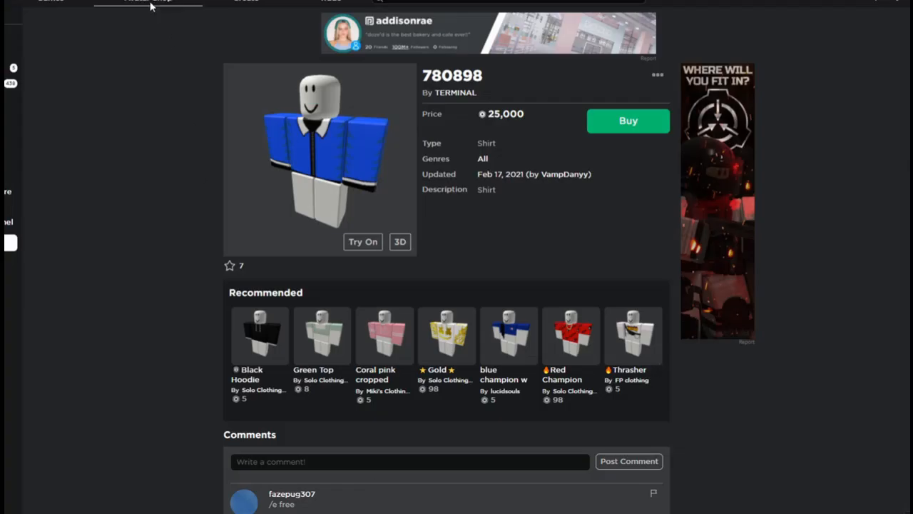
click(150, 5)
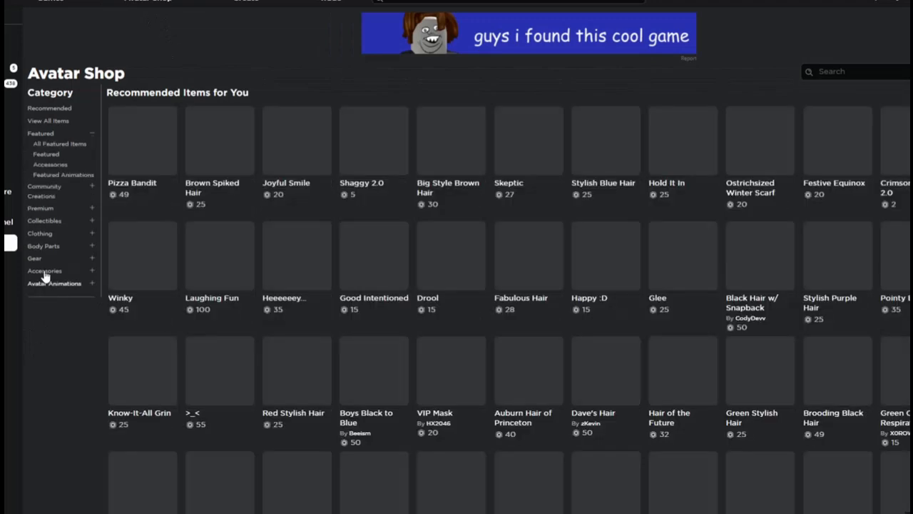
click(40, 276)
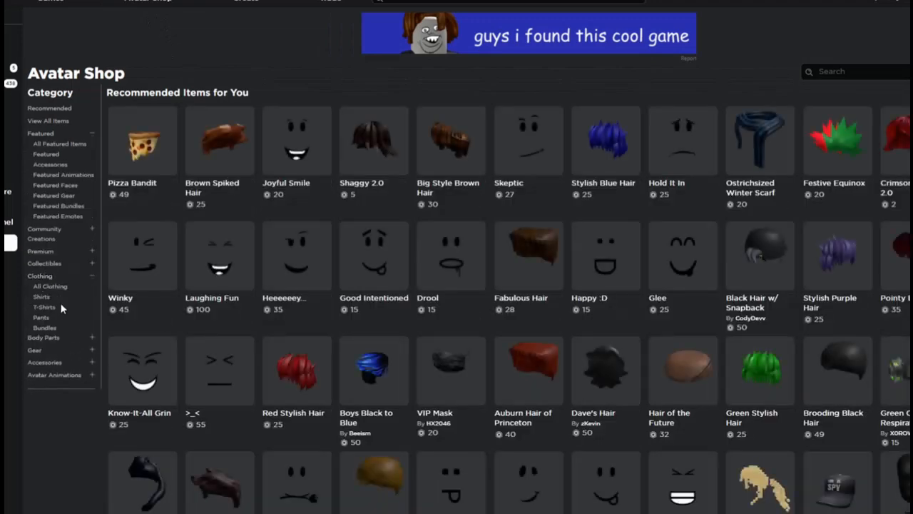
click(41, 318)
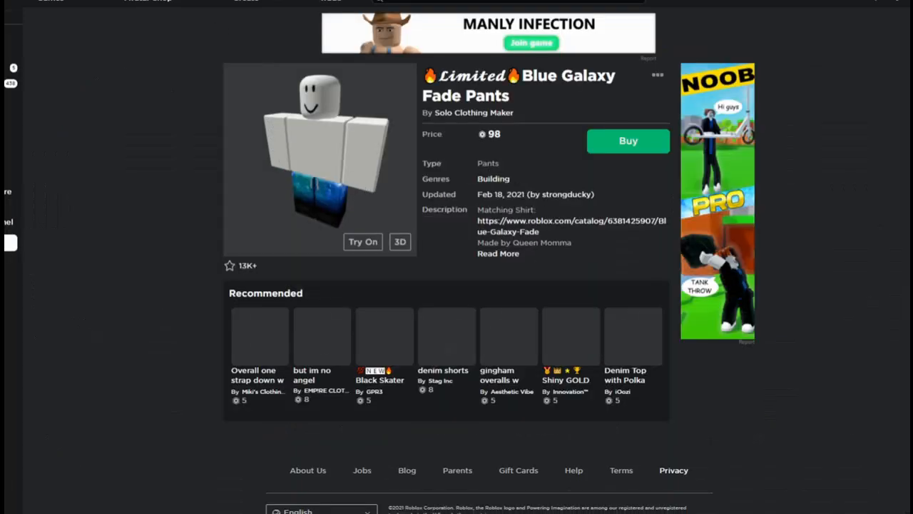
Step: Copy the Blue Galaxy Fade Pants' item ID from its page address and set it as the character's PantsTemplate in Roblox Studio
right_click(147, 1)
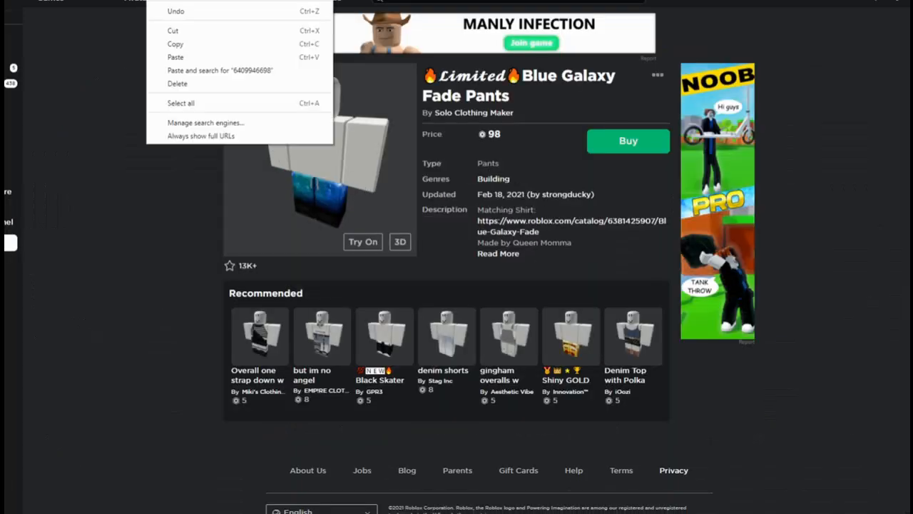
click(171, 44)
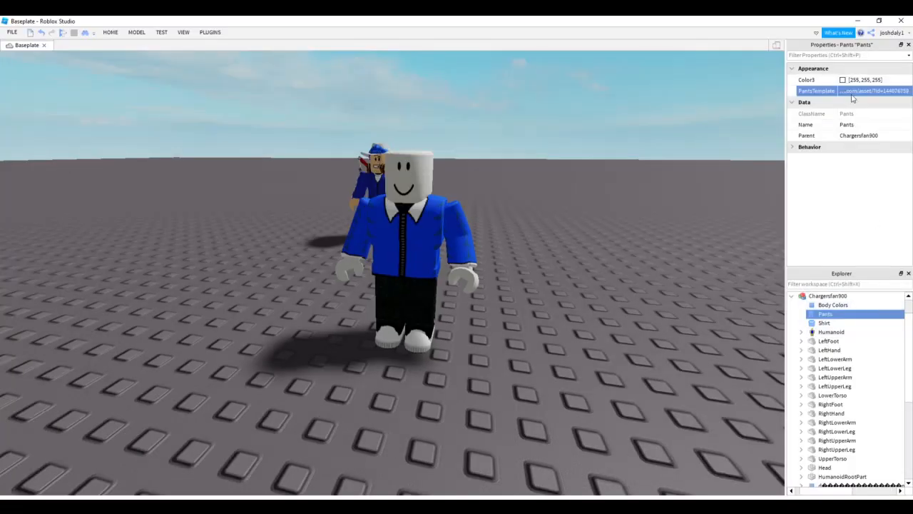
click(853, 94)
key(ctrl+v)
key(Return)
click(575, 176)
Step: Examine the new pants on the character from several angles and distances
right_drag(575, 178, 578, 177)
scroll(576, 176, up, 4)
scroll(576, 176, down, 4)
scroll(577, 177, up, 3)
scroll(578, 177, down, 2)
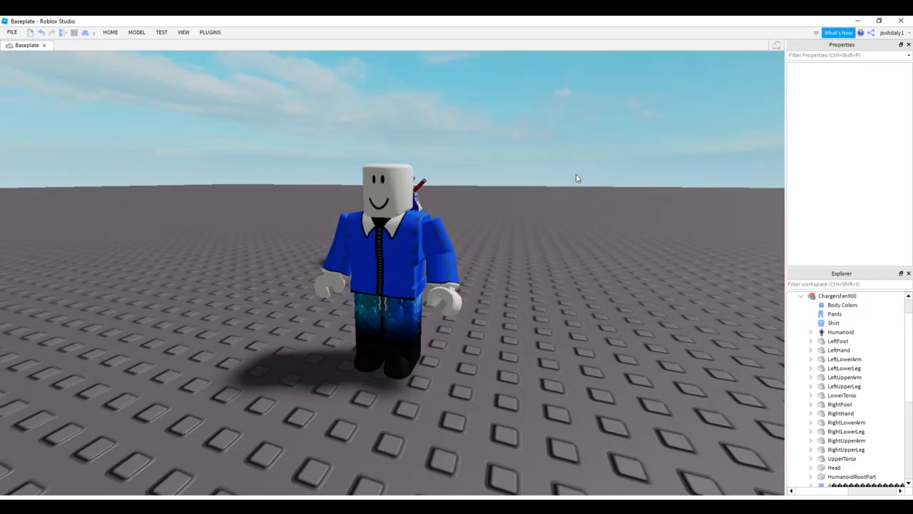
right_drag(554, 144, 481, 216)
scroll(481, 216, up, 4)
scroll(457, 221, down, 2)
right_drag(429, 227, 429, 226)
right_drag(511, 235, 511, 240)
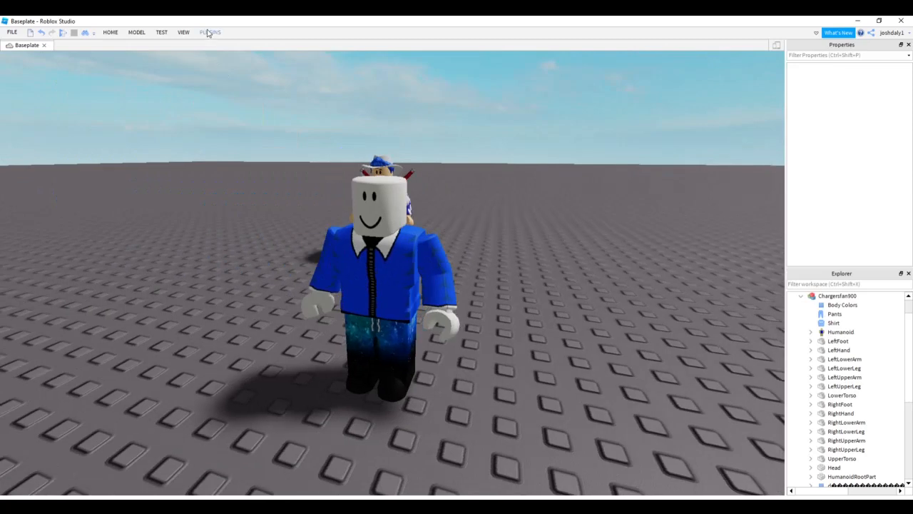
Step: Open the Load Catalog Items plugin and move its window over the viewport next to the character
click(210, 32)
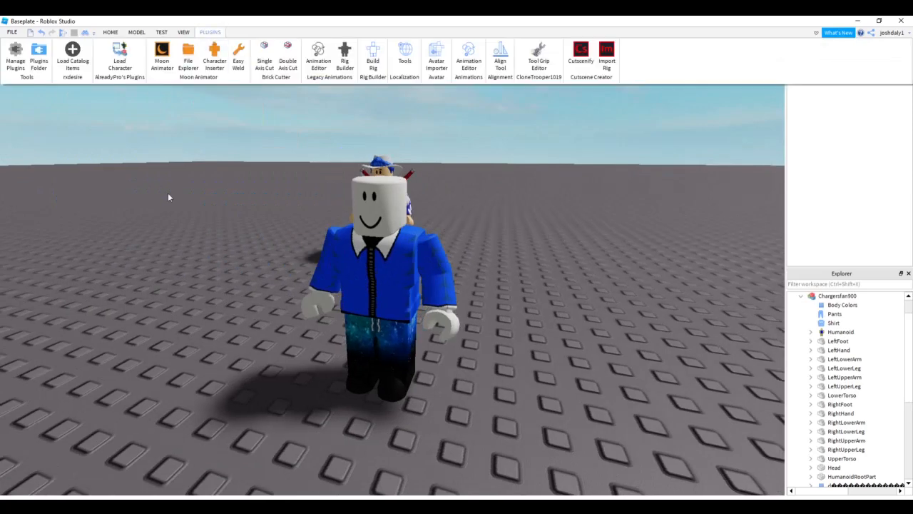
click(73, 64)
drag(376, 209, 445, 207)
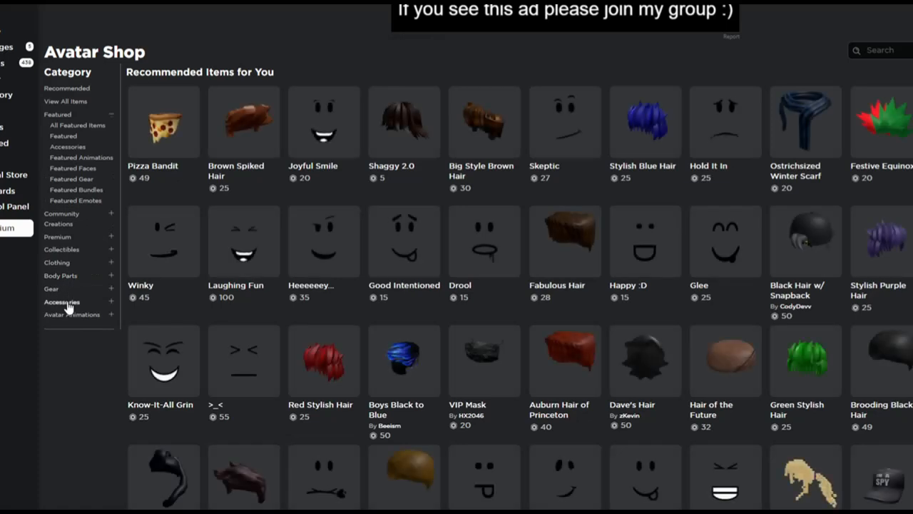
Step: On the Roblox website, open the Fabulous Hair page in the Avatar Shop and copy its item ID
click(546, 256)
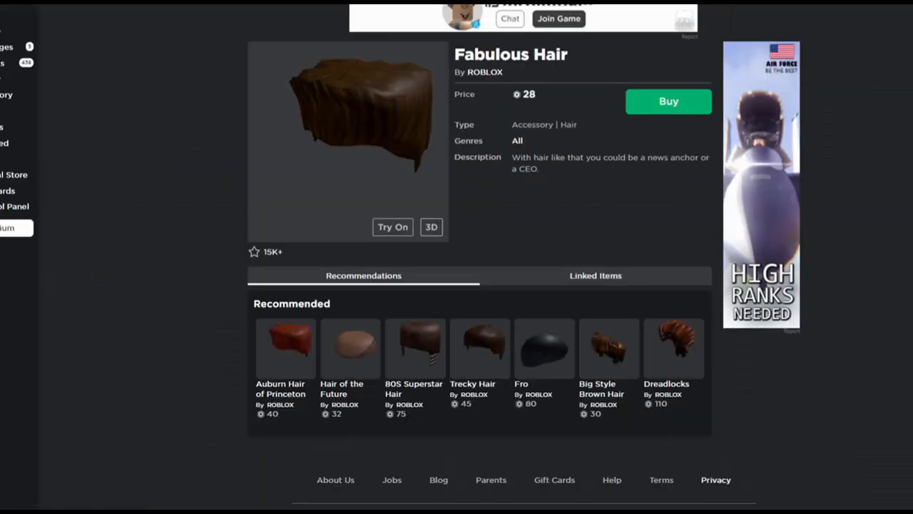
right_click(171, 4)
click(197, 22)
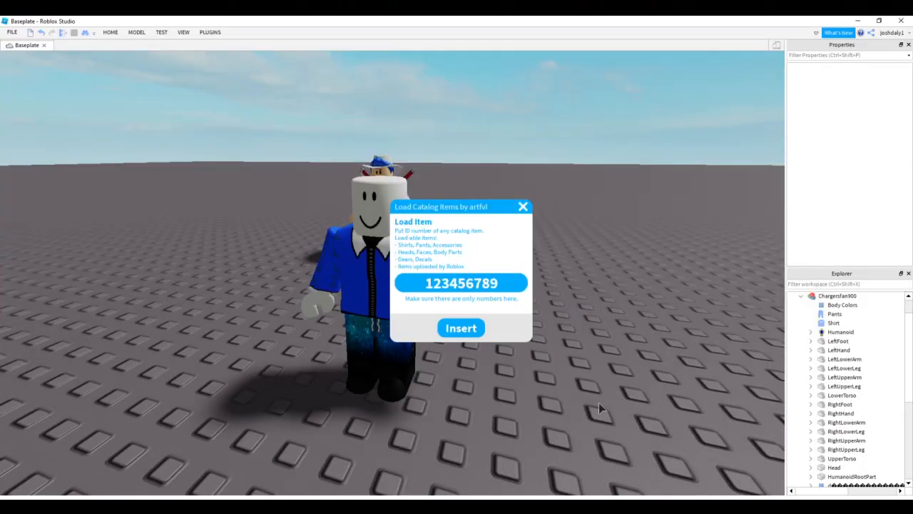
Step: Back in Roblox Studio, insert catalog item 12270248 with Load Catalog Items and close the plugin window
click(498, 289)
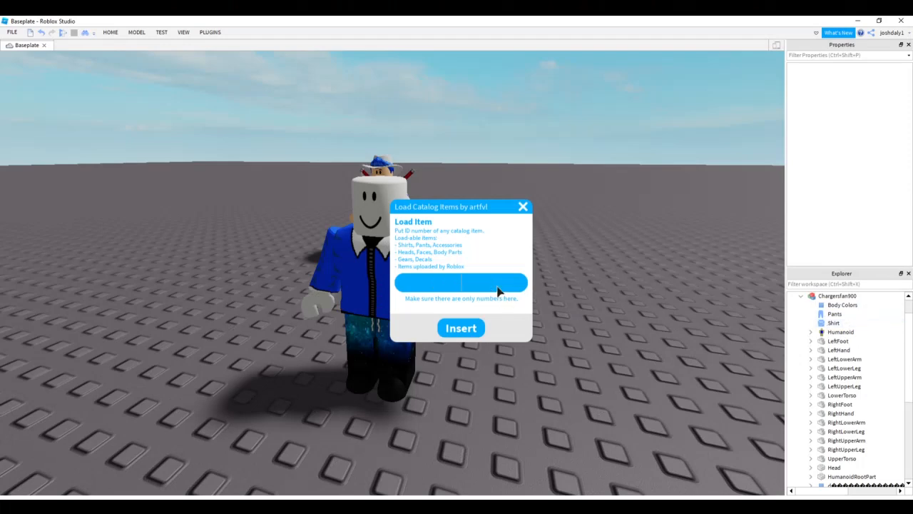
key(ctrl+v)
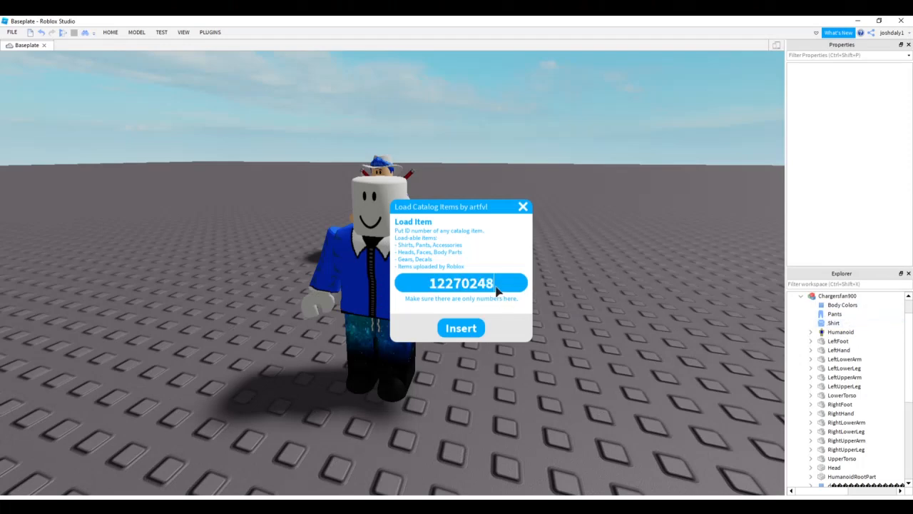
click(462, 331)
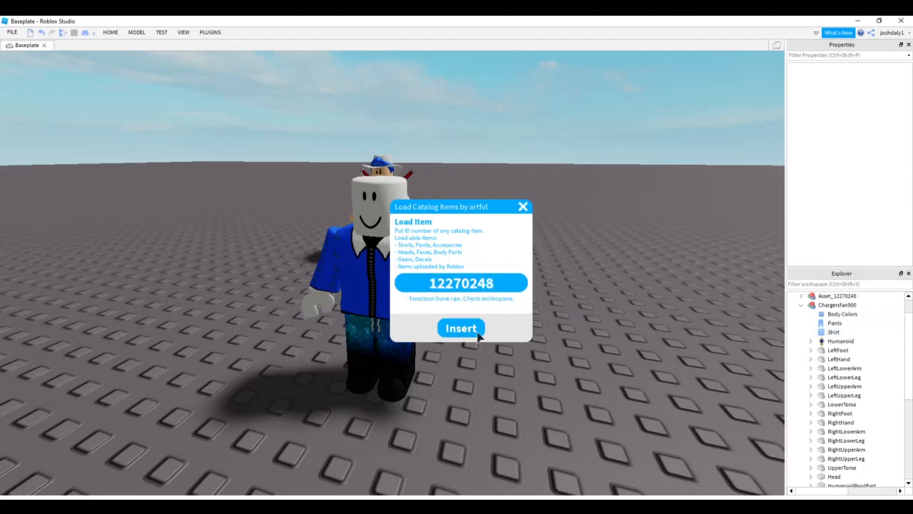
click(523, 206)
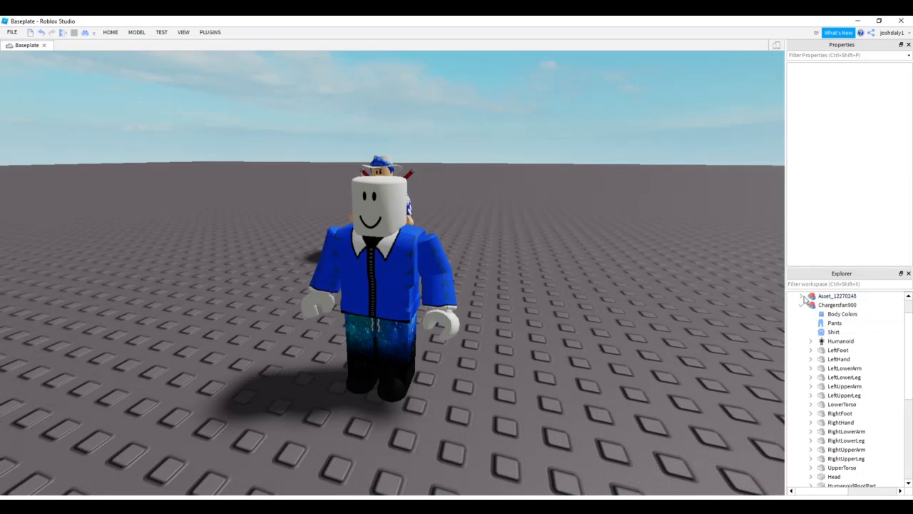
Step: Move the Guy Hair accessory from Asset_12270248 into the hairless character's model and delete the leftover asset model
click(802, 295)
drag(830, 306, 826, 329)
right_drag(604, 326, 604, 325)
key(w)
key(d)
key(s)
click(832, 296)
key(Delete)
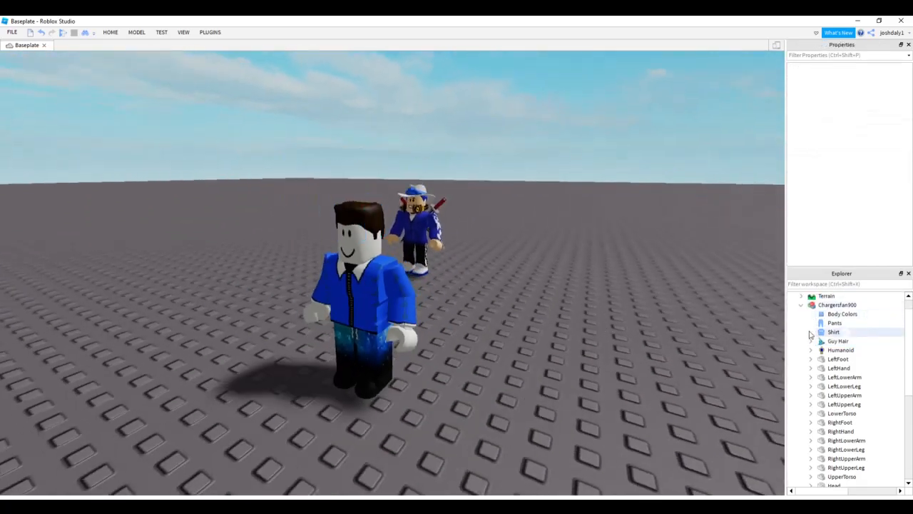
Step: Examine the character's new hair and outfit from several angles and distances
key(w)
right_drag(590, 308, 590, 309)
key(a)
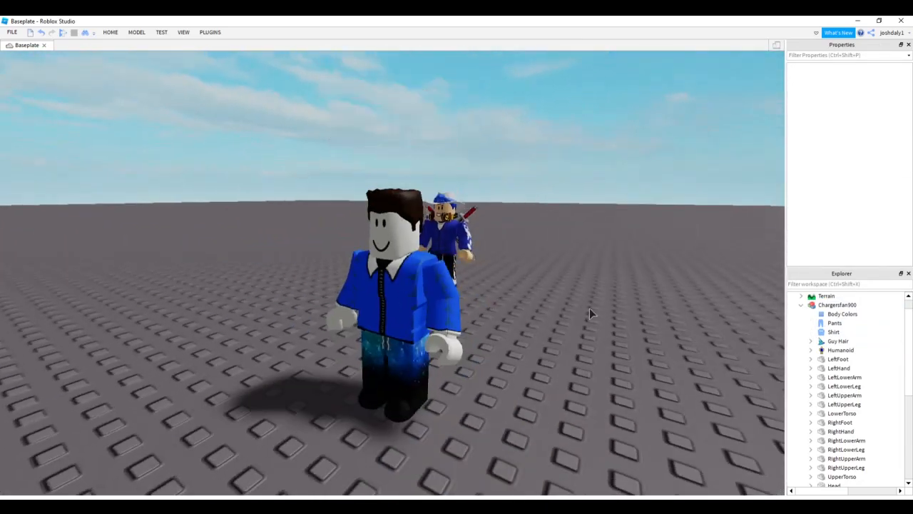
key(w)
right_drag(562, 278, 563, 278)
key(d)
right_drag(418, 274, 418, 274)
key(s)
right_drag(532, 280, 532, 279)
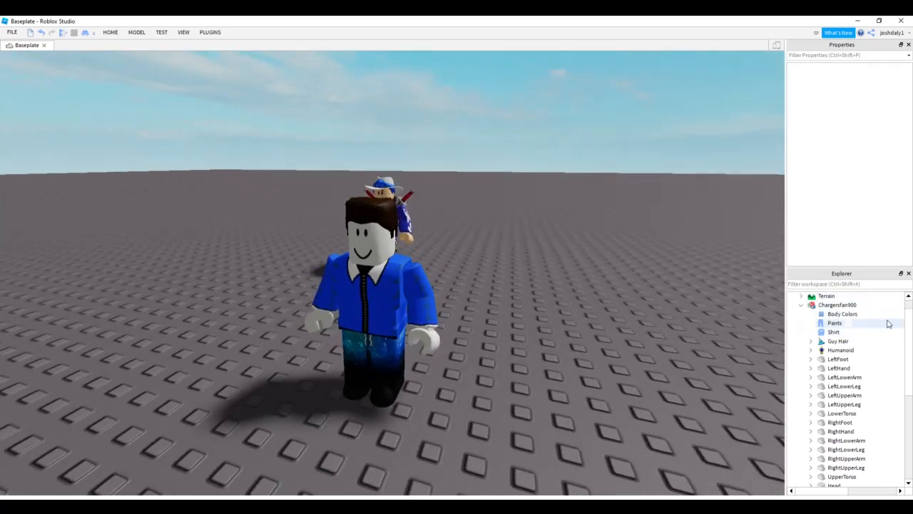
scroll(640, 289, up, 5)
right_drag(641, 288, 640, 288)
key(a)
right_drag(271, 249, 271, 249)
right_drag(523, 277, 523, 277)
scroll(523, 277, up, 3)
scroll(553, 284, down, 2)
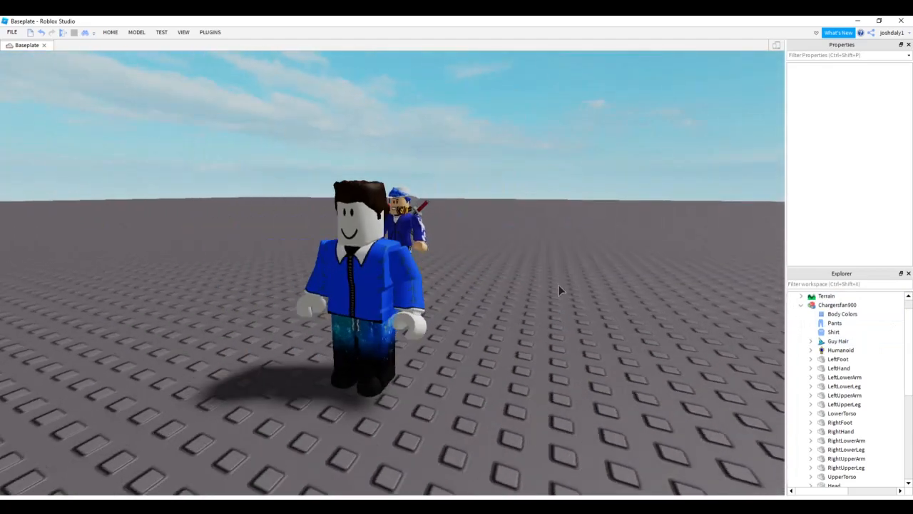
Step: Set the HeadColor in the character's Body Colors to Lime green and check the head
click(842, 313)
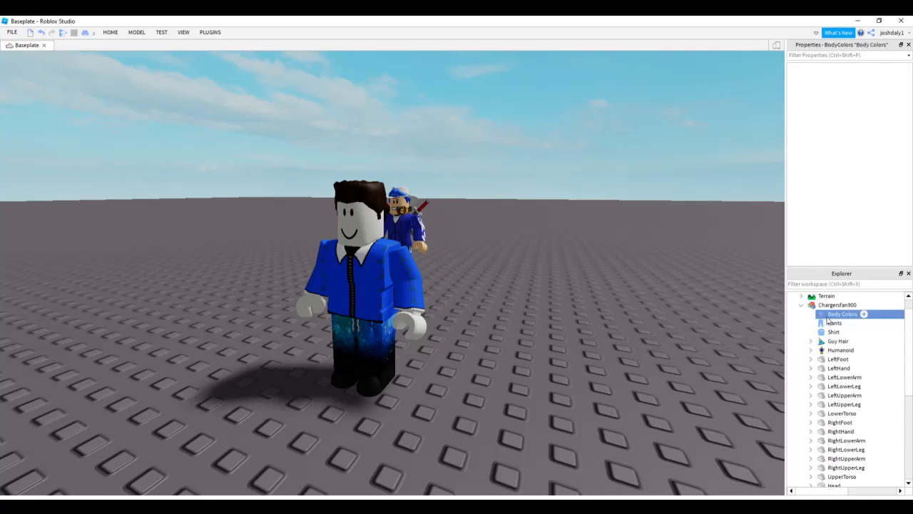
click(863, 79)
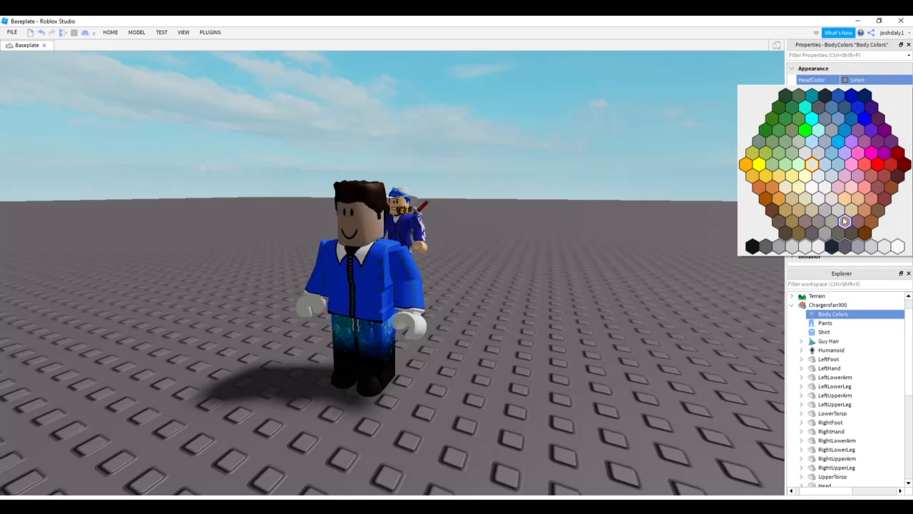
click(807, 132)
key(a)
key(w)
right_drag(626, 240, 626, 240)
key(w)
key(d)
key(s)
Step: Set the LeftArmColor in the character's Body Colors to Deep orange and check the arm
click(816, 102)
click(846, 101)
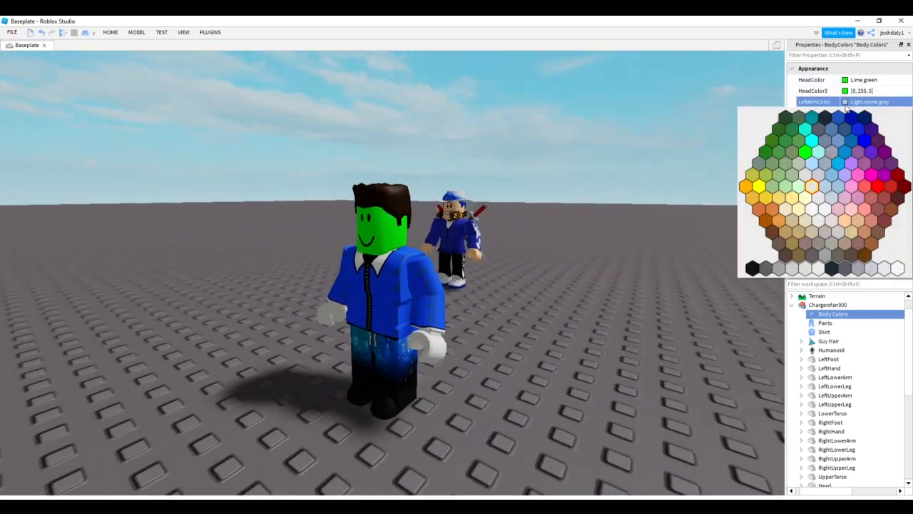
click(751, 191)
right_drag(618, 226, 619, 225)
key(a)
key(w)
key(s)
Step: Set both the HeadColor and LeftArmColor in the character's Body Colors to Institutional white
click(814, 79)
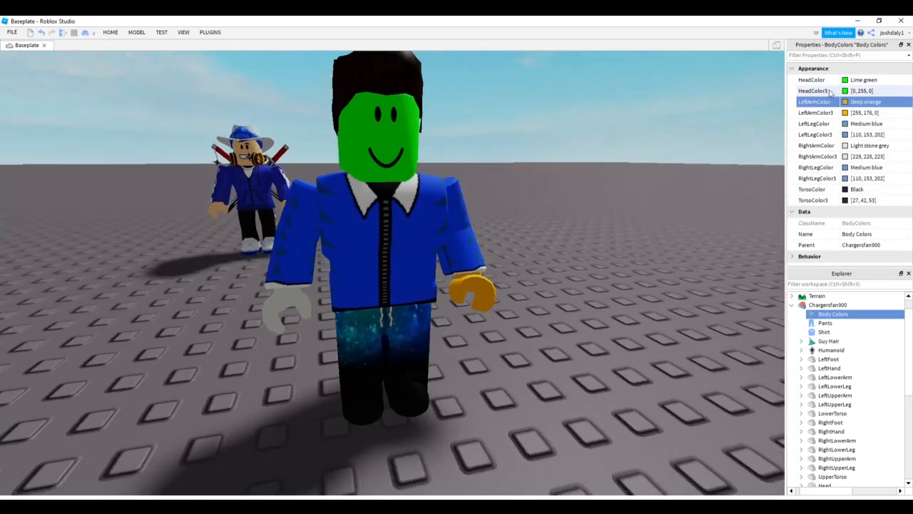
click(846, 79)
click(896, 248)
click(816, 101)
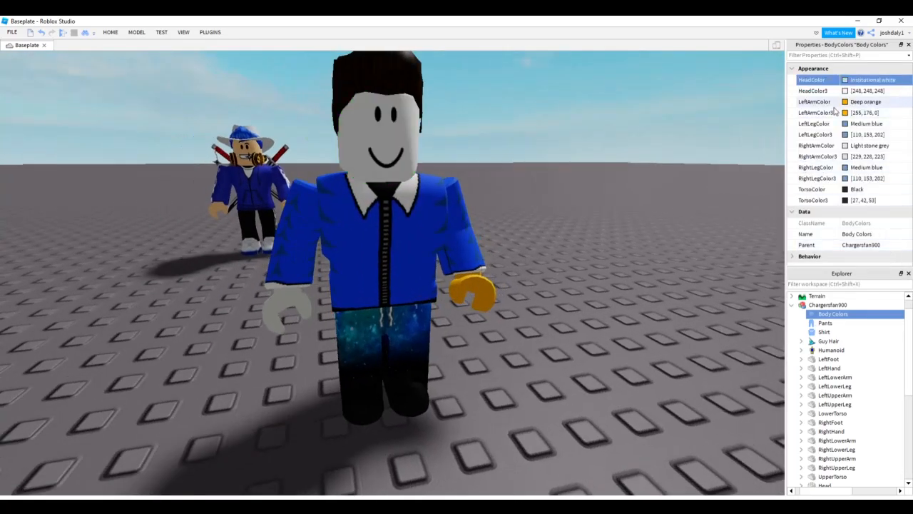
click(846, 101)
click(896, 247)
key(d)
right_drag(670, 228, 670, 228)
key(w)
key(s)
key(d)
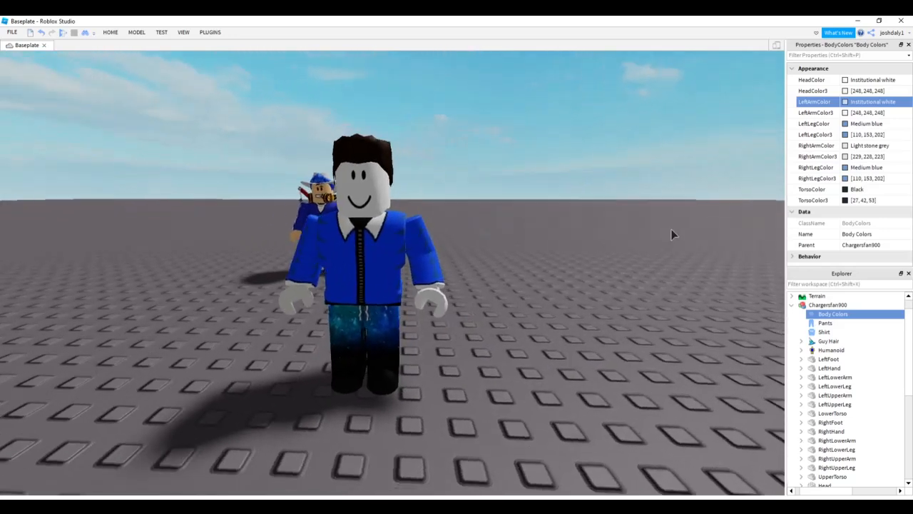
Step: Expand the character's Head and select its face decal
scroll(842, 374, down, 6)
click(802, 323)
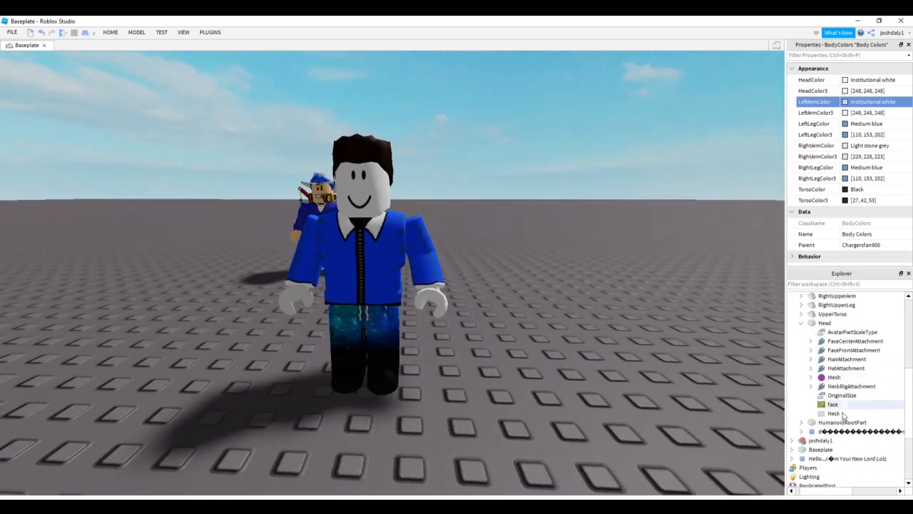
click(832, 405)
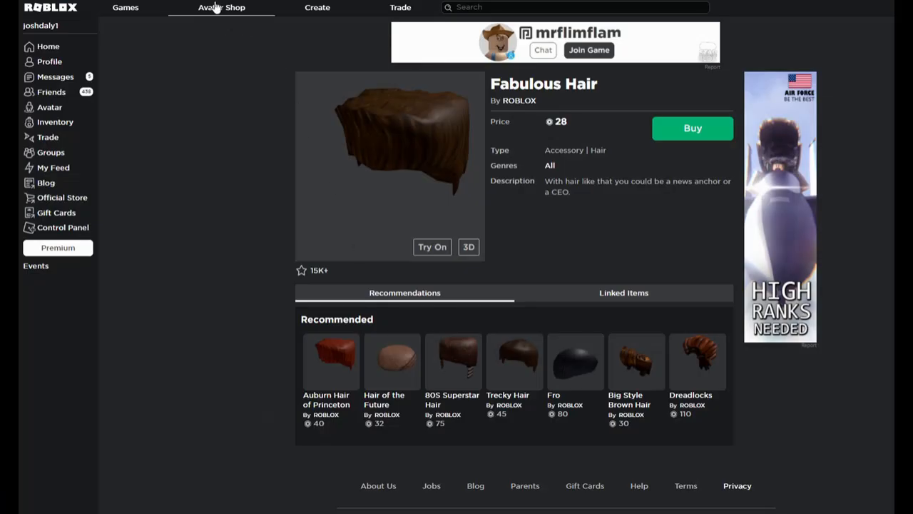
Step: On the Roblox website, open the Joyful Smile face page in the Avatar Shop and copy its item ID
click(202, 19)
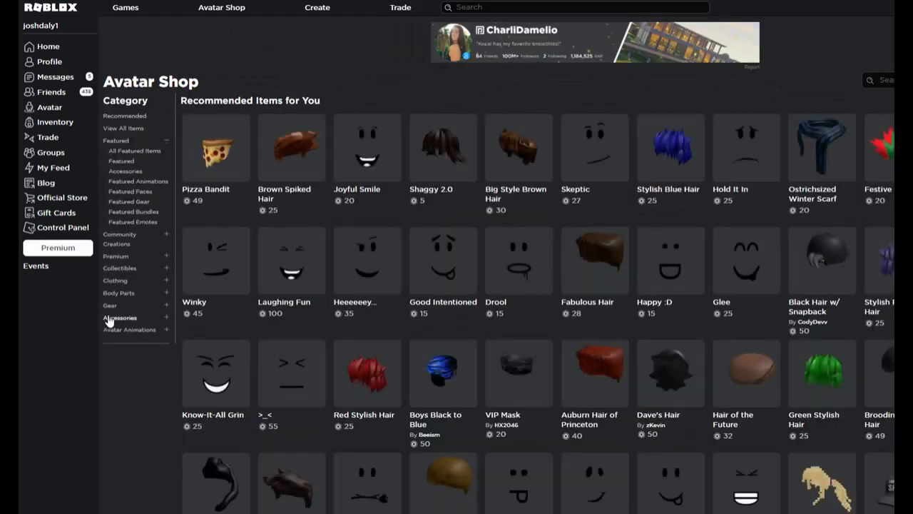
click(377, 159)
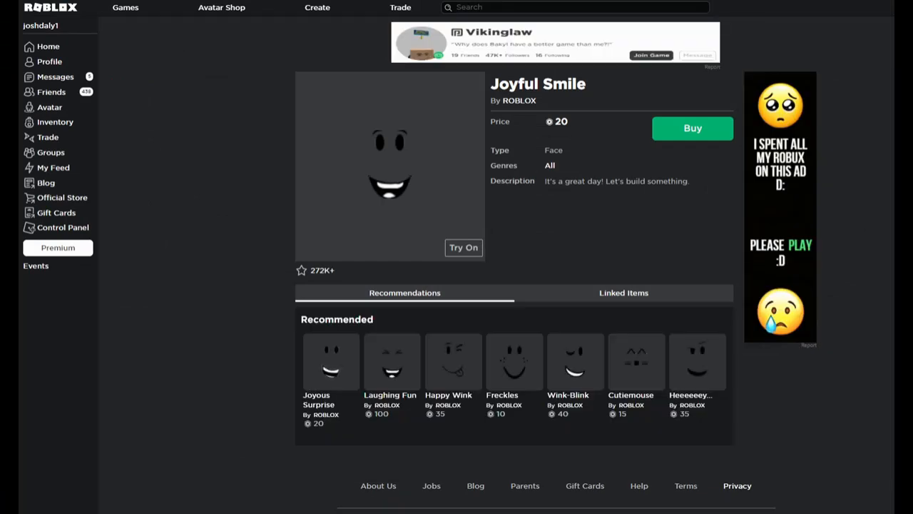
click(244, 45)
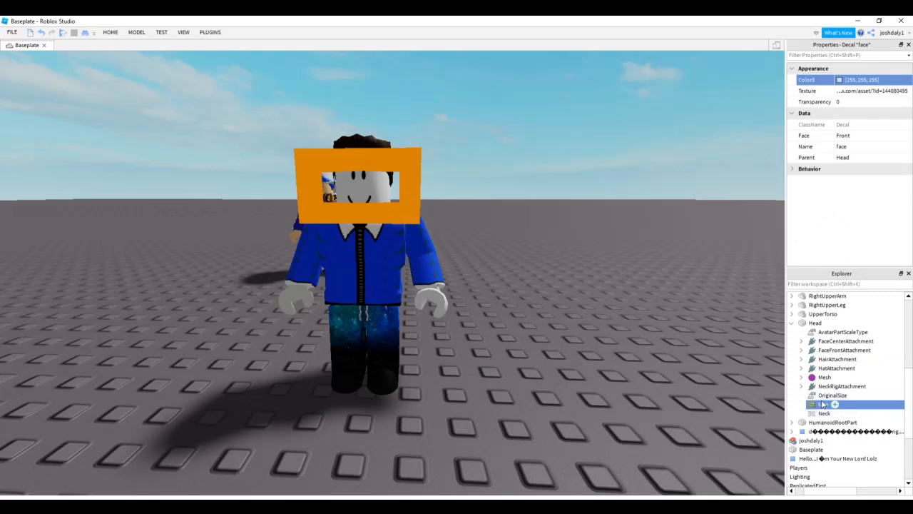
Step: Back in Roblox Studio, set the Texture of the Head's face decal to the Joyful Smile ID 209995366
click(794, 325)
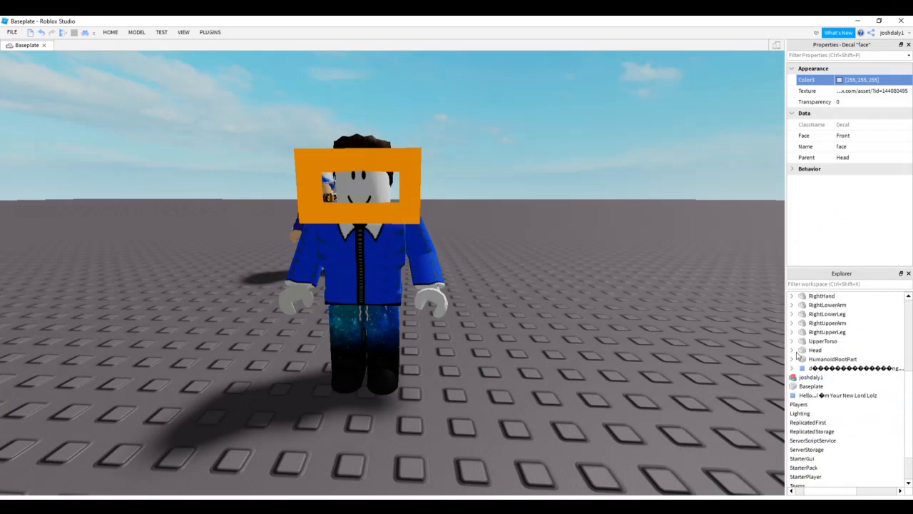
click(794, 353)
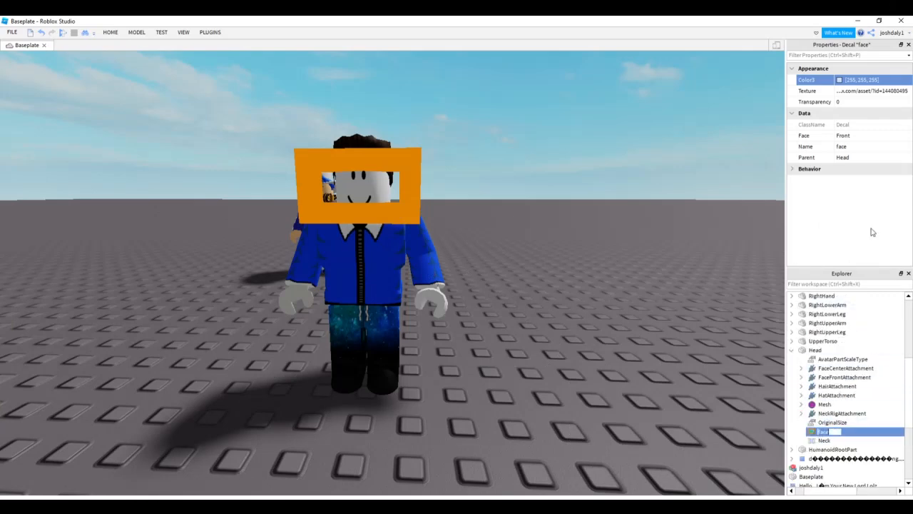
click(849, 90)
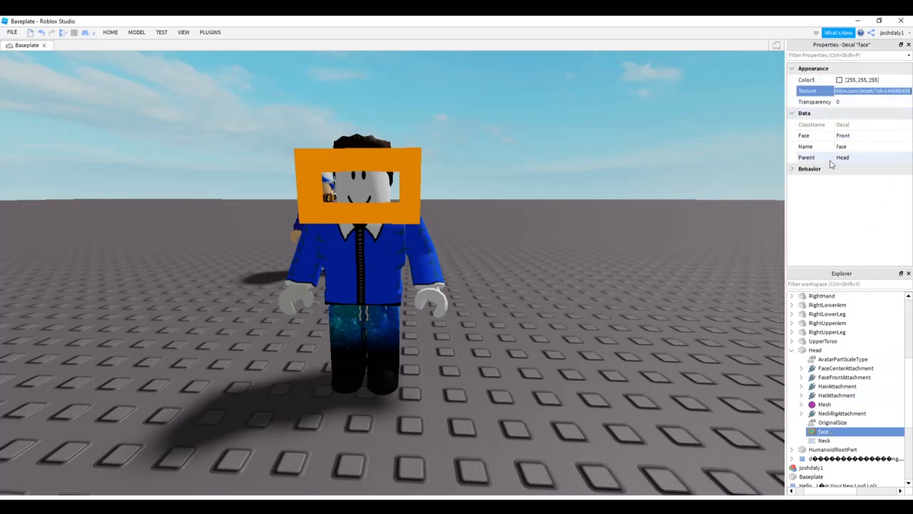
text(209995366)
key(Return)
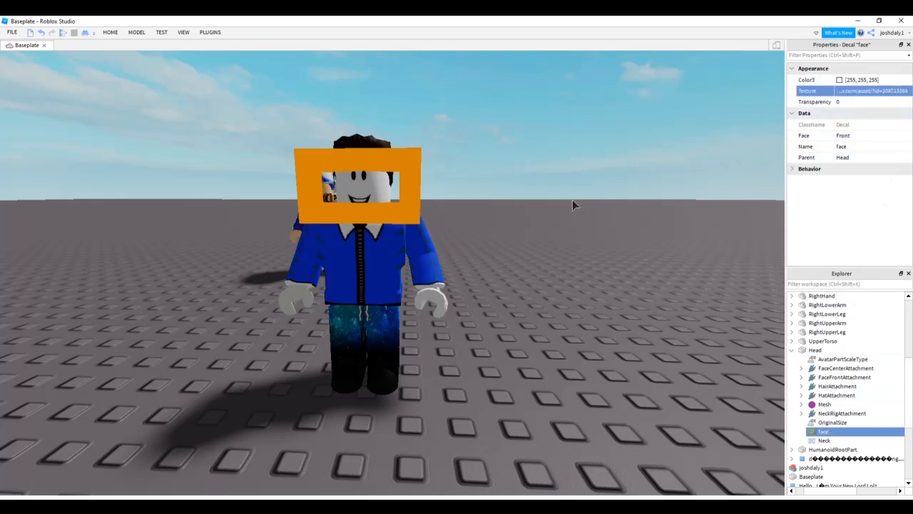
Step: Collapse the character's hierarchy, select the Baseplate and inspect the new face up close
click(792, 350)
click(814, 351)
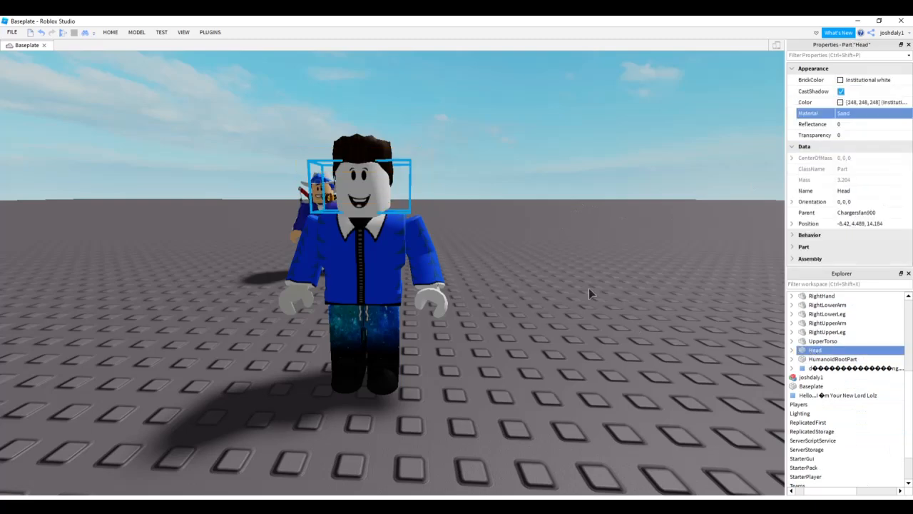
key(f)
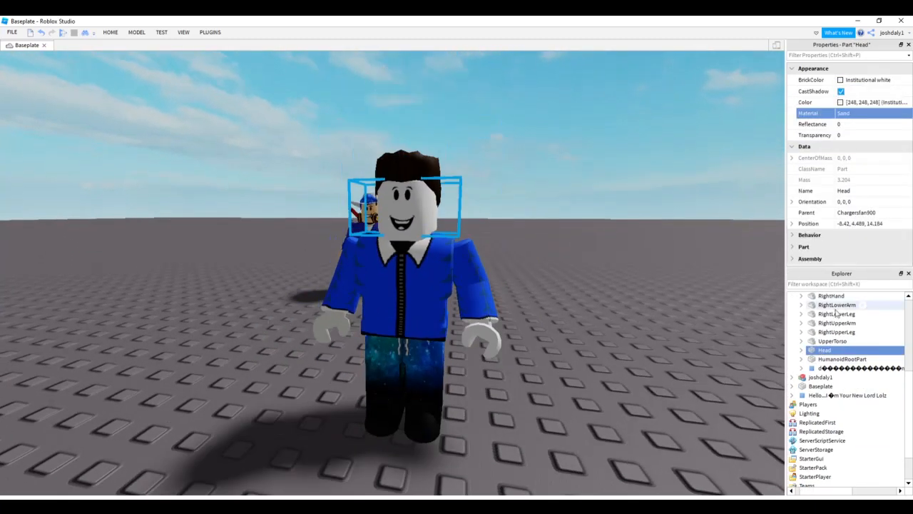
scroll(829, 303, up, 5)
click(793, 323)
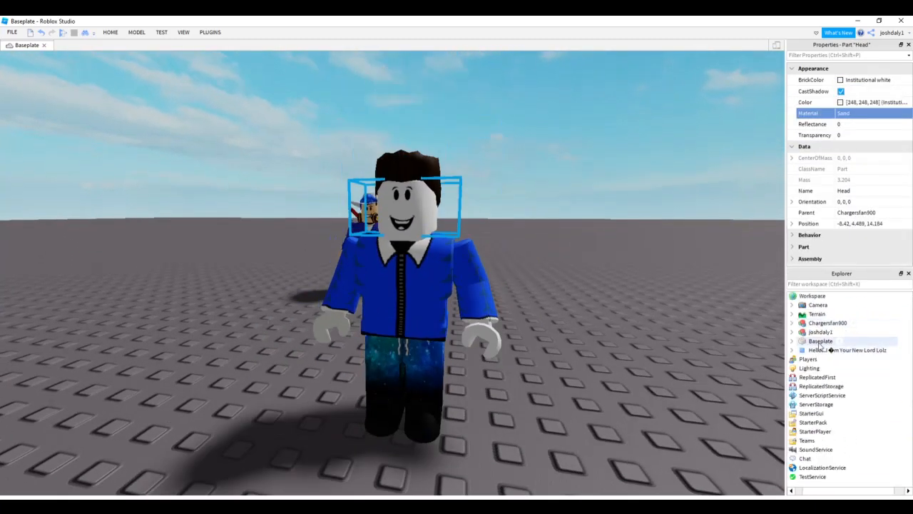
click(821, 342)
scroll(644, 302, up, 5)
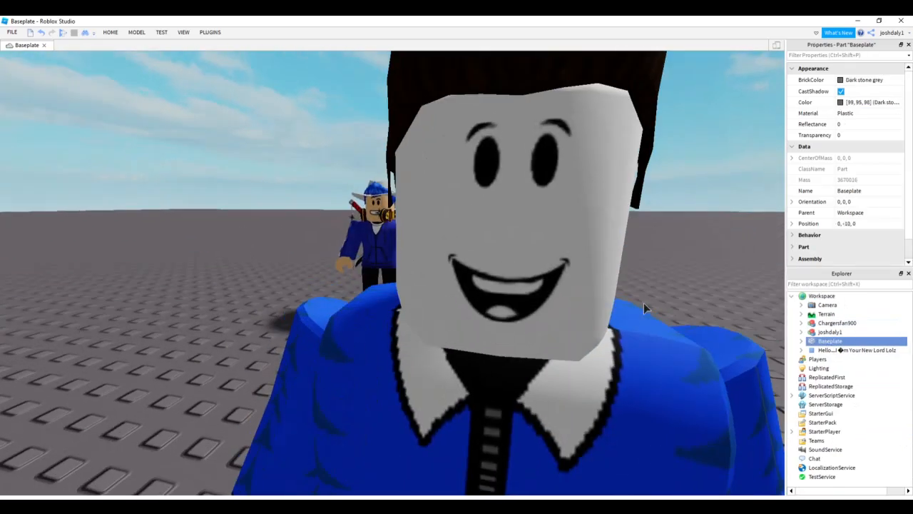
Step: Examine the customised brown-haired character and the second avatar from several distances and angles
scroll(643, 302, down, 5)
right_drag(644, 303, 644, 302)
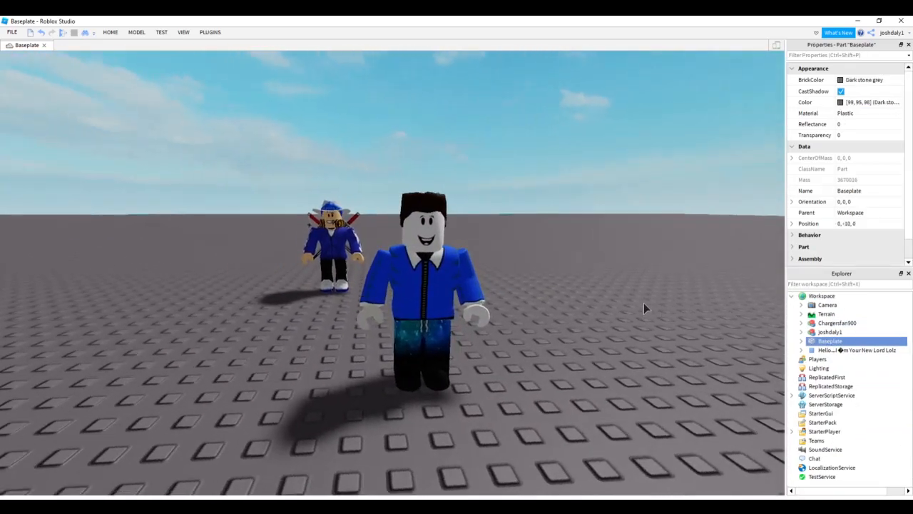
scroll(644, 303, up, 3)
scroll(644, 302, down, 2)
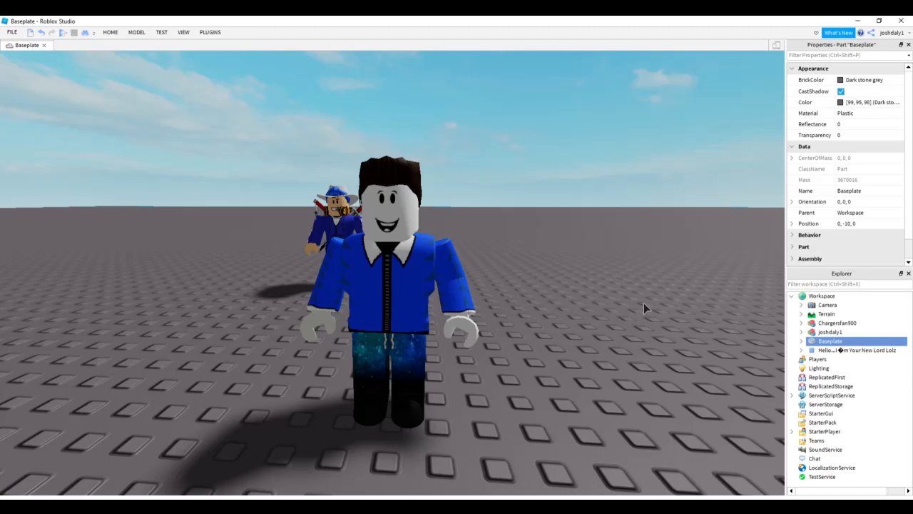
right_drag(533, 228, 532, 229)
key(a)
key(d)
key(a)
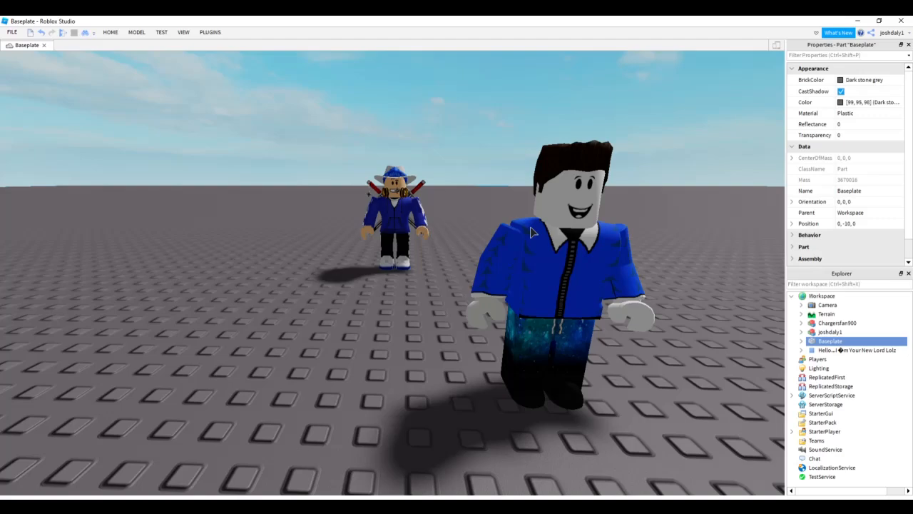
key(d)
right_drag(504, 228, 497, 231)
key(s)
key(a)
key(w)
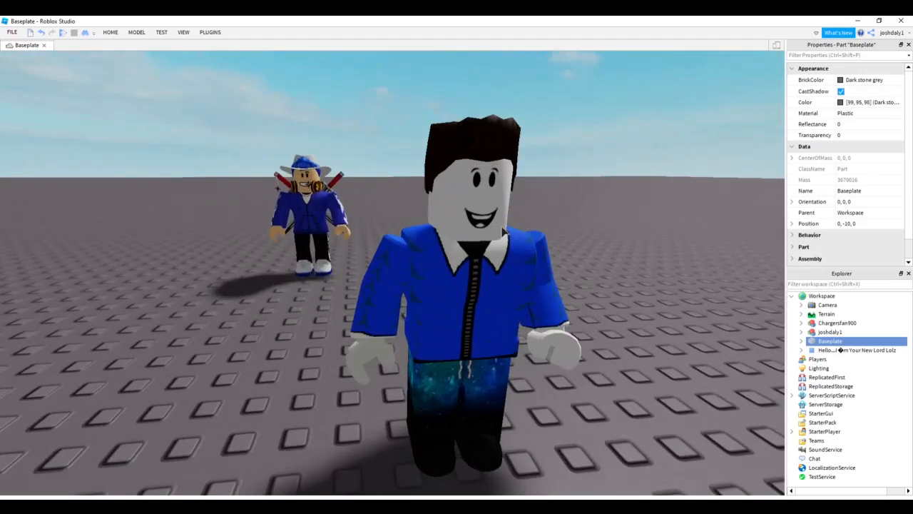
key(s)
key(w)
key(s)
Step: Move the brown-haired character back so it stands beside the white-hatted avatar, then clear the selection
click(112, 33)
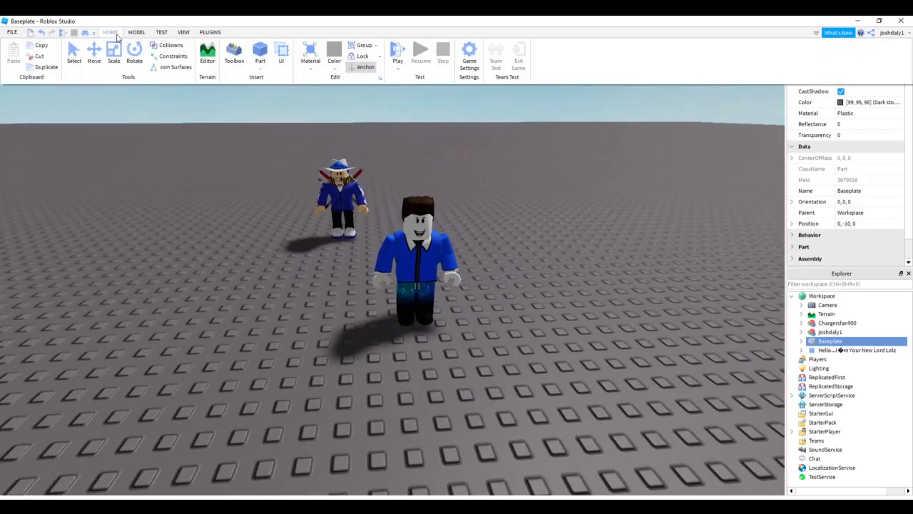
key(w)
mouse_move(502, 231)
right_down()
mouse_move(486, 225)
mouse_move(517, 239)
right_up()
key(s)
key(s)
click(111, 33)
click(74, 54)
drag(321, 300, 332, 272)
click(456, 246)
right_drag(457, 243, 453, 240)
key(s)
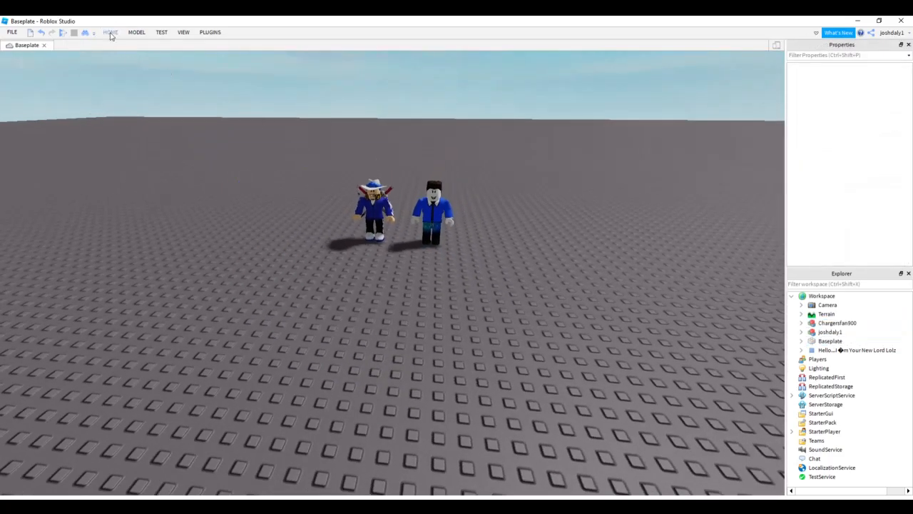
Step: Search the Toolbox models for mm2 and insert the MM2 Lobby (2019) map onto the baseplate
click(112, 35)
click(232, 61)
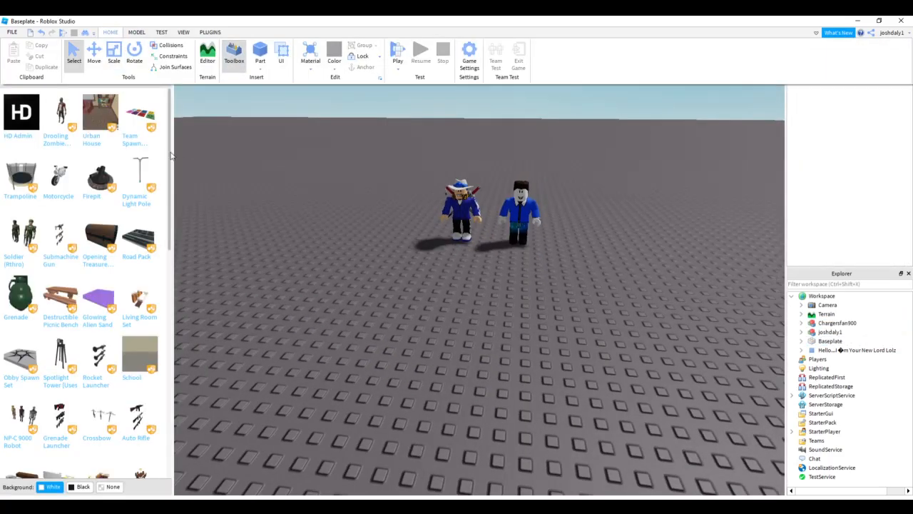
text(mm2)
key(Return)
right_drag(324, 139, 348, 116)
right_drag(348, 154, 347, 155)
scroll(346, 154, down, 10)
drag(98, 146, 537, 294)
right_drag(536, 294, 532, 262)
click(361, 331)
scroll(531, 262, down, 5)
Step: Select both characters together and move them into the lobby courtyard, in front of the fountain
drag(437, 213, 475, 227)
click(462, 225)
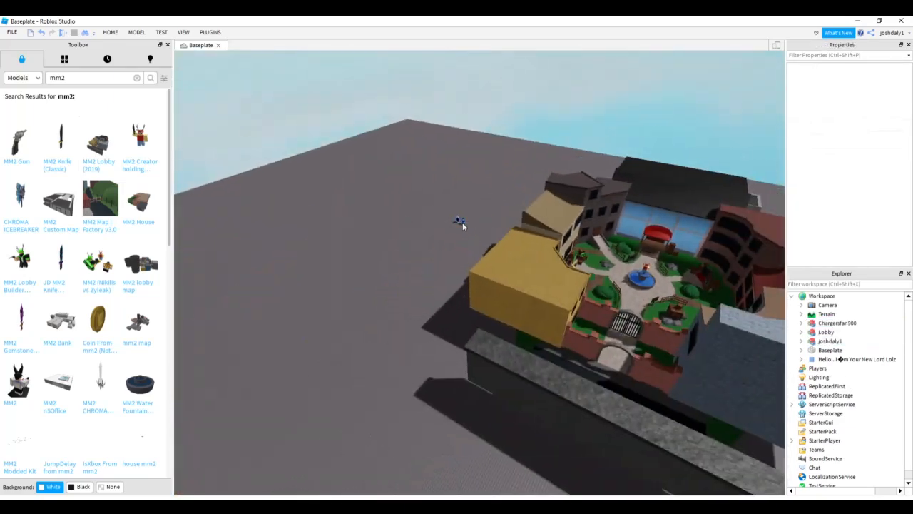
click(464, 223)
key(f)
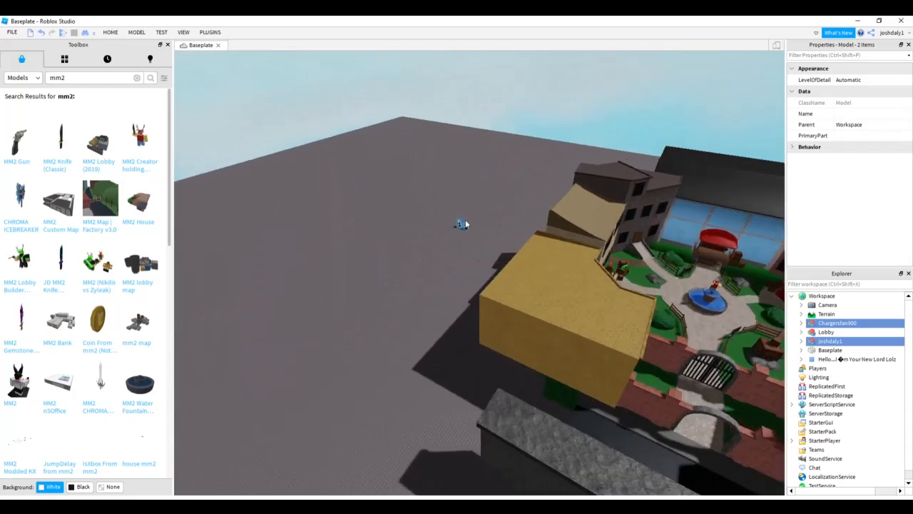
drag(465, 221, 546, 233)
key(w)
right_drag(547, 232, 544, 232)
click(546, 231)
key(w)
key(s)
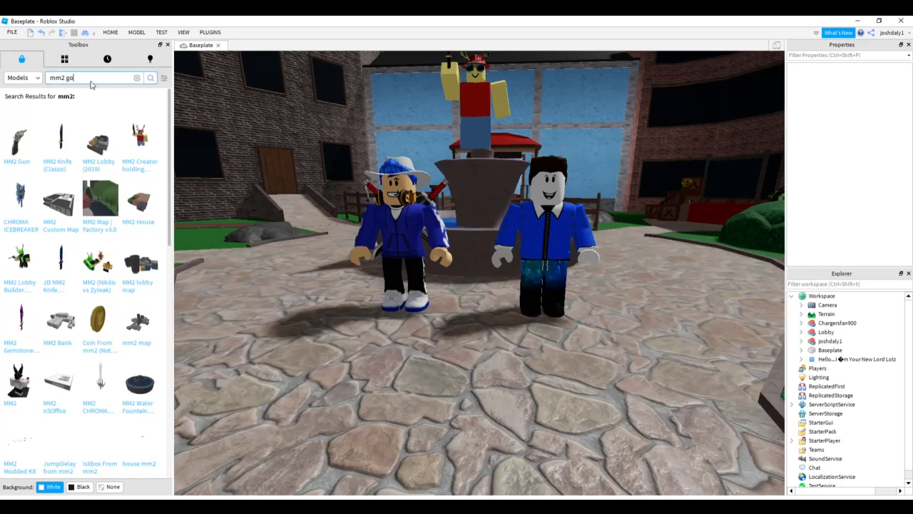
Step: Search the Toolbox models for mm2 godlys and insert the All of MM2 Godlys weapon collection over the lobby
key(Return)
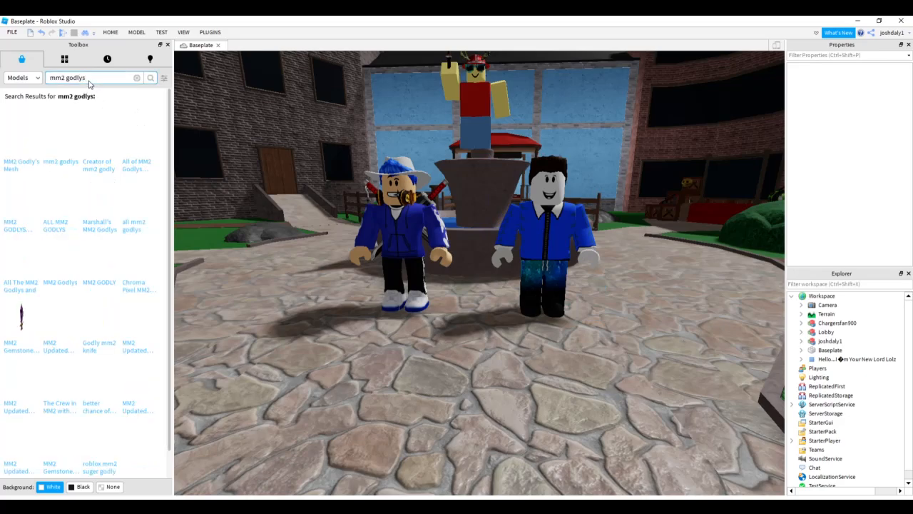
right_drag(267, 212, 294, 163)
key(s)
drag(143, 146, 529, 141)
key(w)
right_drag(529, 141, 529, 141)
key(w)
key(s)
click(528, 140)
drag(500, 205, 479, 211)
key(s)
right_drag(480, 210, 480, 212)
key(s)
Step: Ungroup the MM2 Weapons model and delete its Ancient and Leaderboard Weapons groups
right_click(498, 224)
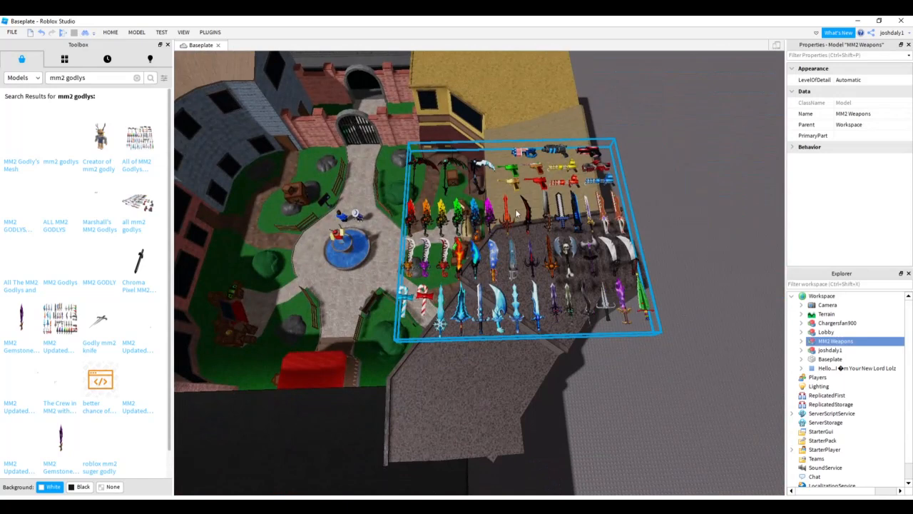
right_click(516, 210)
click(545, 292)
click(636, 189)
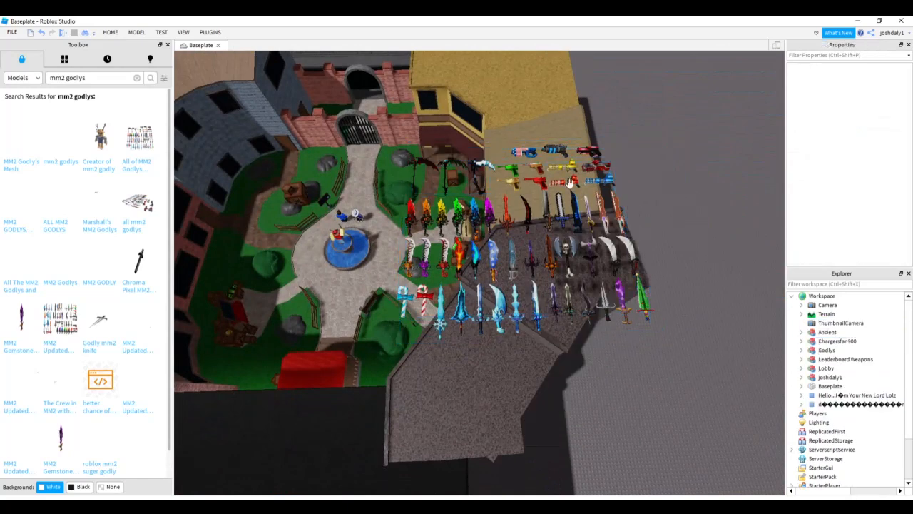
drag(477, 176, 542, 233)
click(448, 252)
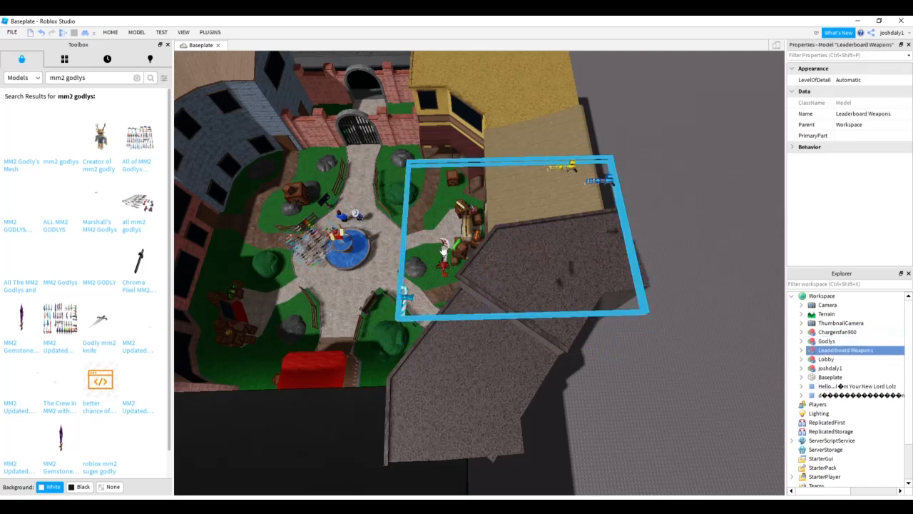
key(Delete)
Step: Move the Godlys group over the roof beside the courtyard and ungroup it into individual weapons
drag(323, 244, 588, 303)
right_drag(549, 198, 560, 194)
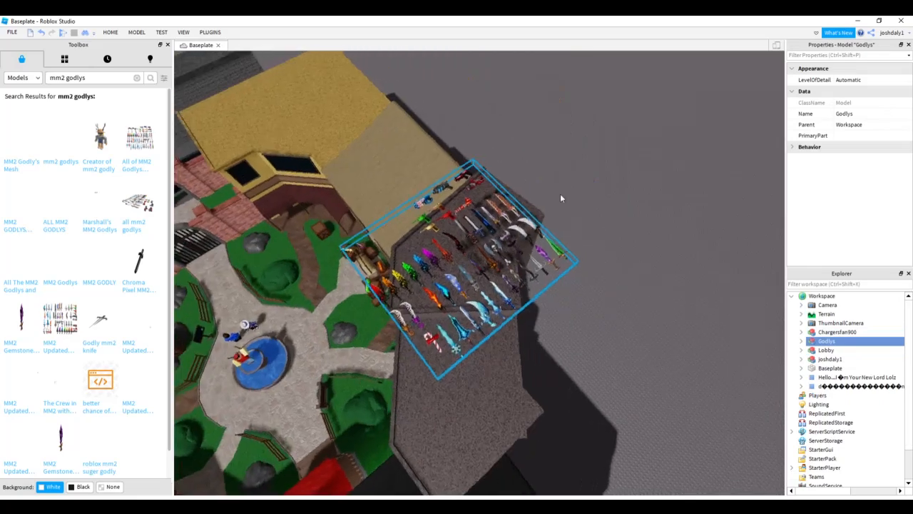
key(f)
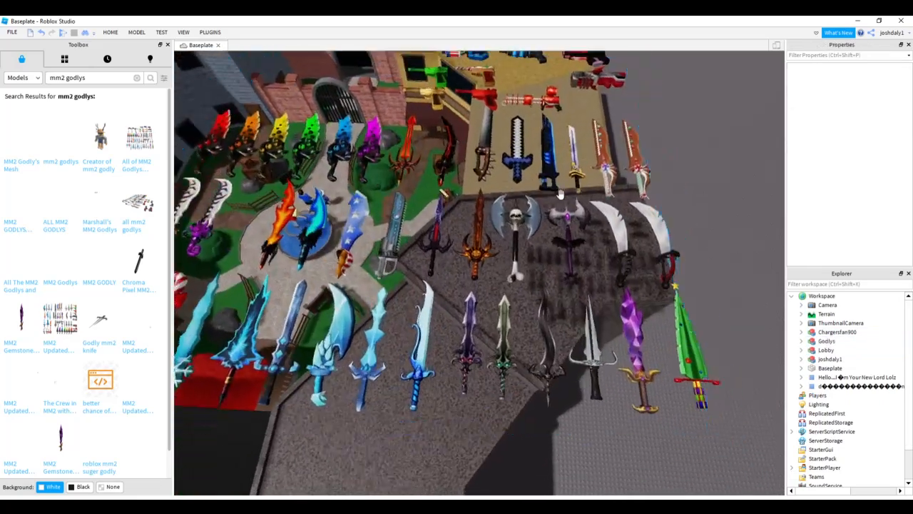
click(560, 194)
scroll(560, 194, down, 5)
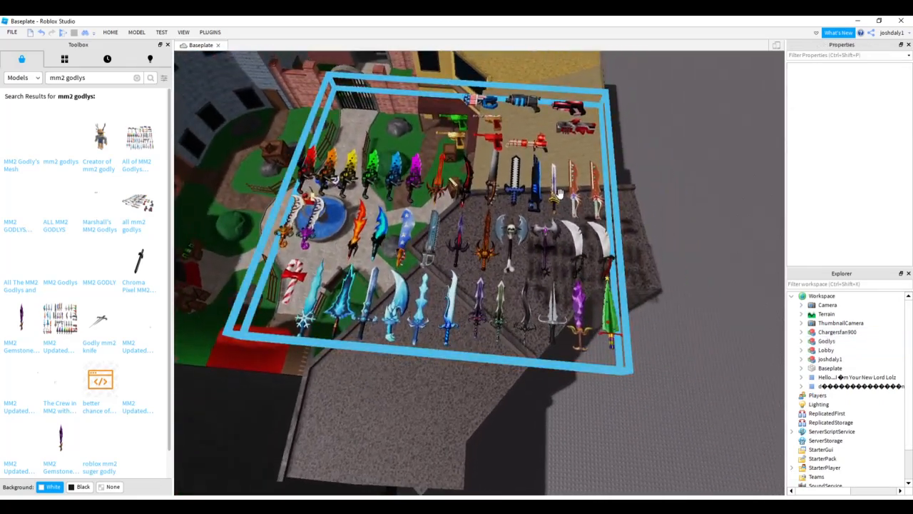
click(542, 202)
right_click(541, 204)
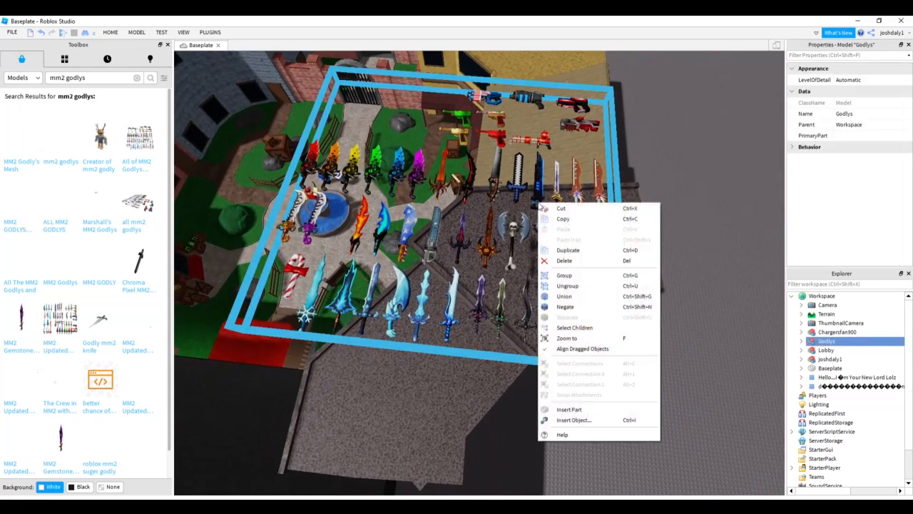
click(567, 286)
click(686, 210)
right_drag(625, 214, 625, 210)
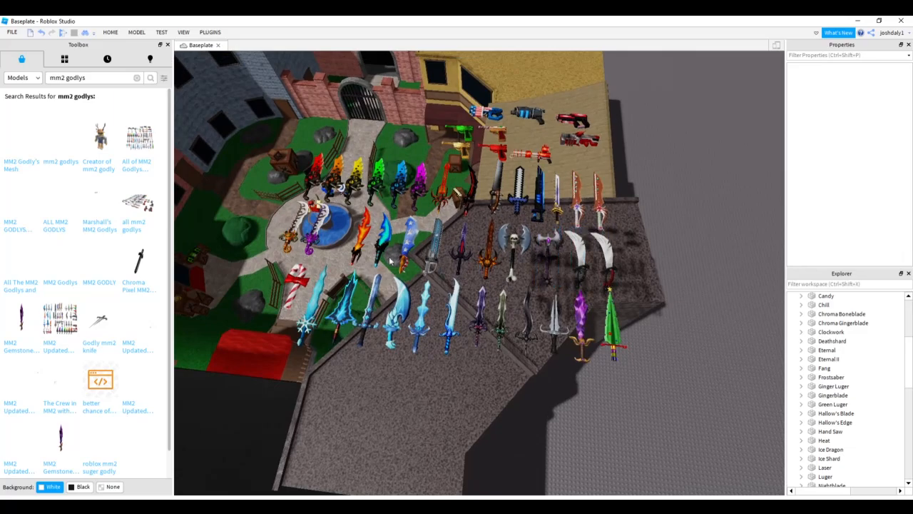
Step: Pick the flaming Heat blade from the weapons and place it on the ground in front of the white-hatted character
key(a)
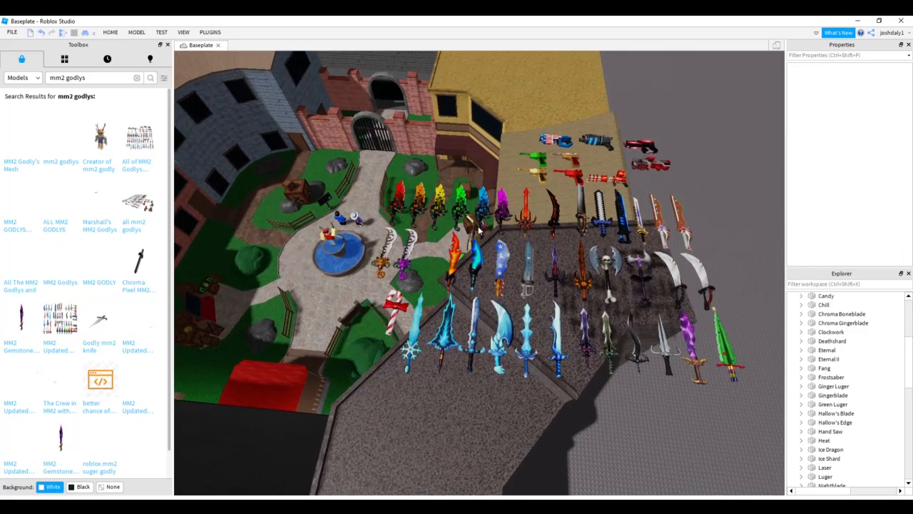
key(w)
click(439, 225)
key(a)
scroll(438, 225, up, 10)
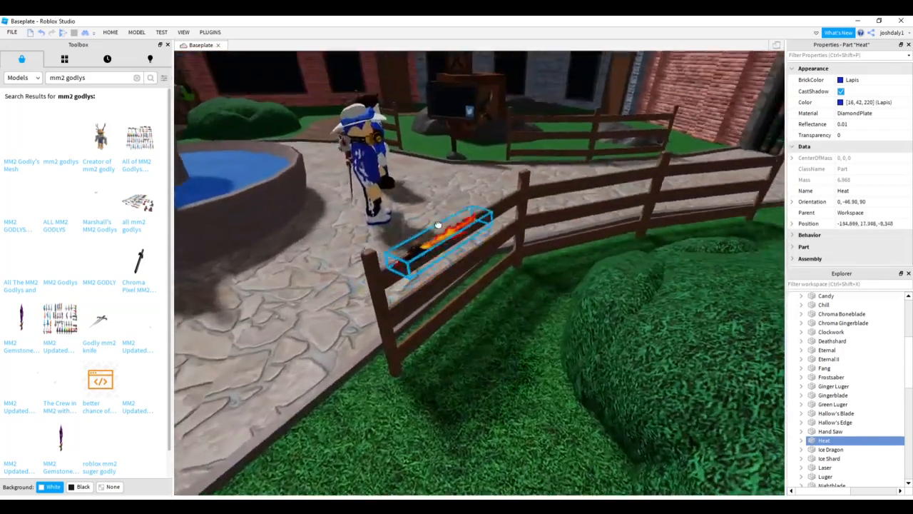
right_drag(438, 225, 438, 224)
drag(439, 225, 438, 222)
key(w)
right_drag(576, 202, 569, 200)
key(d)
Step: Rotate the Heat blade to an orientation of -90, 0, 0
click(114, 33)
click(135, 57)
scroll(541, 204, up, 1)
scroll(493, 245, down, 1)
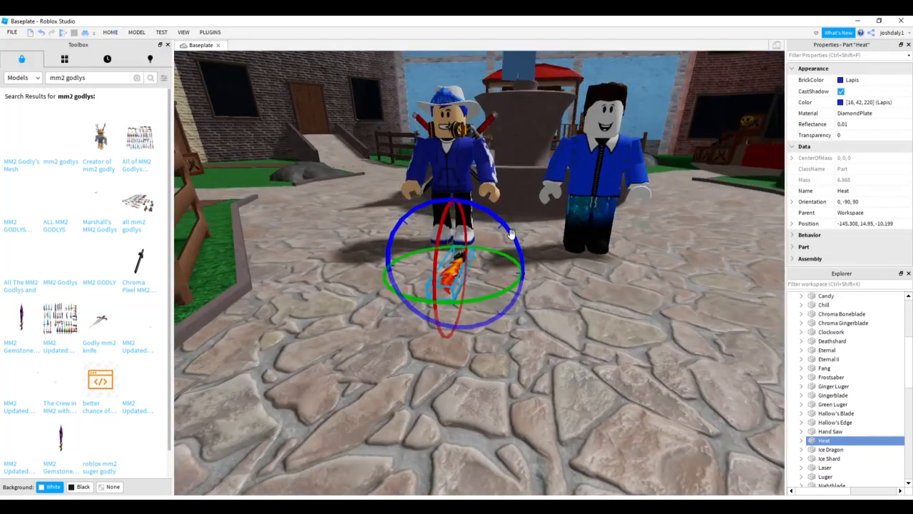
drag(407, 202, 406, 202)
Step: Raise the Heat blade off the ground with the Move tool and shift it beside the white-hatted character
click(108, 33)
click(94, 56)
right_drag(504, 250, 503, 251)
key(w)
key(d)
key(a)
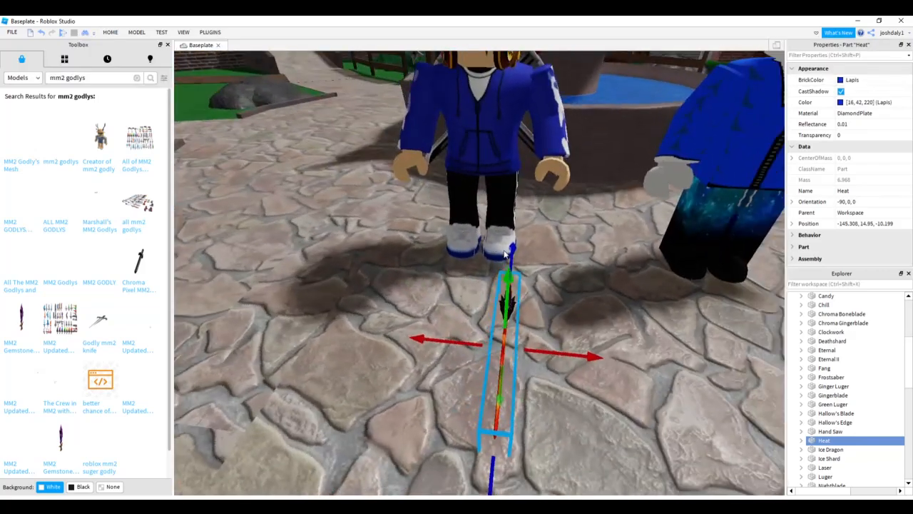
drag(507, 279, 522, 131)
key(d)
right_drag(556, 168, 557, 168)
key(d)
key(a)
drag(613, 244, 707, 233)
drag(632, 339, 691, 298)
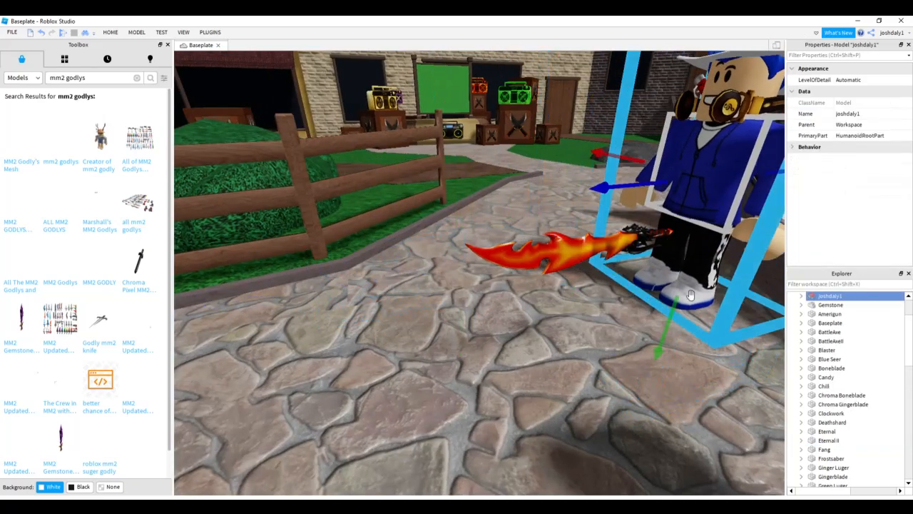
Step: Reselect the Heat blade and move its handle close to the character's right hand, at about -142.87, 16.98, -6.92
click(598, 250)
drag(632, 283, 563, 237)
drag(608, 196, 676, 189)
drag(595, 166, 594, 175)
drag(642, 235, 621, 227)
right_drag(621, 226, 654, 214)
scroll(654, 200, up, 4)
scroll(655, 200, down, 3)
right_drag(525, 179, 539, 206)
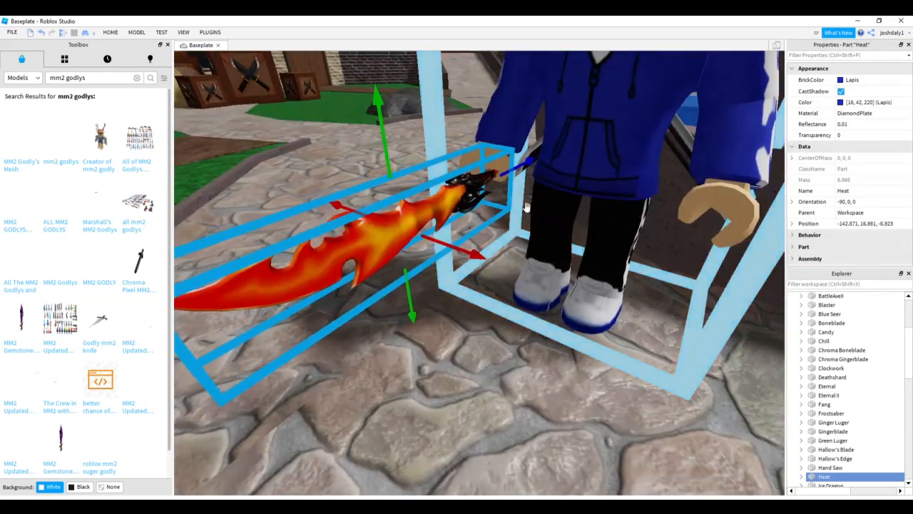
Step: Fine-tune the Heat blade's position to -142.241, 16.721, -5.824 so its handle sits in the character's right hand
drag(477, 252, 444, 234)
drag(491, 162, 515, 155)
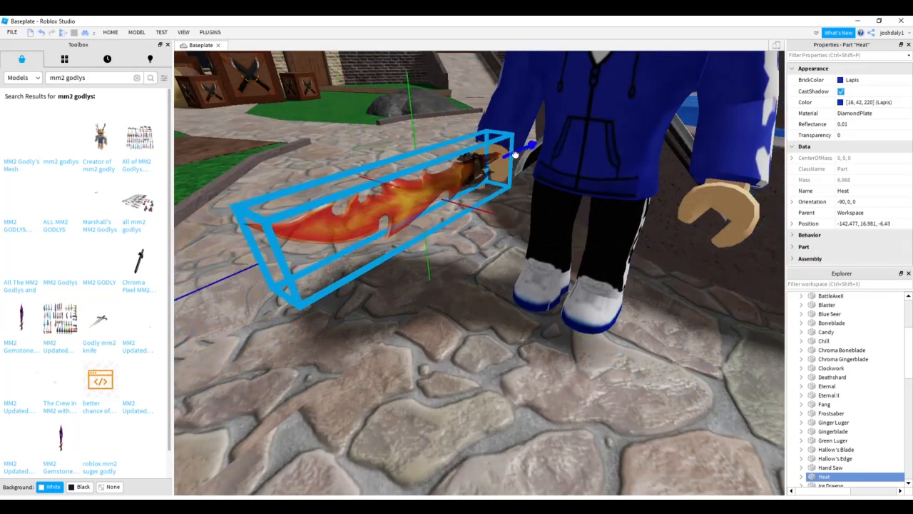
drag(506, 201, 496, 199)
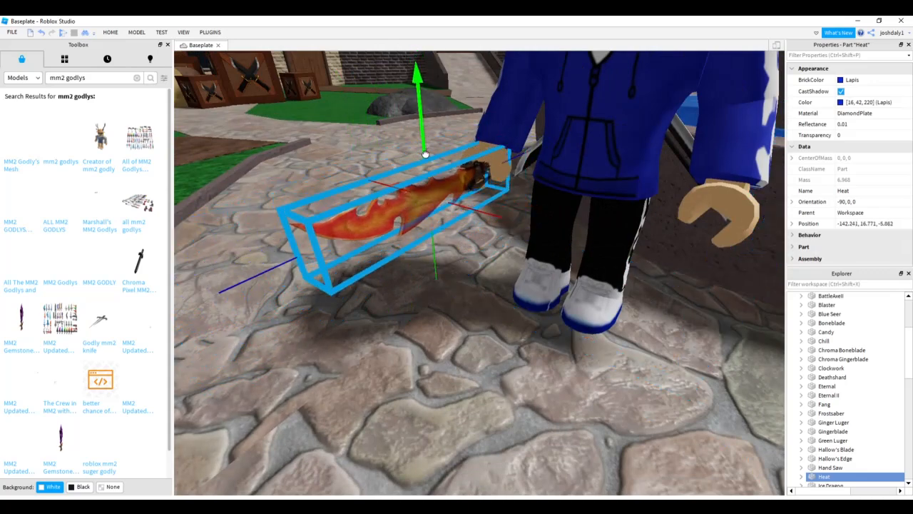
mouse_move(607, 187)
right_down()
mouse_move(607, 174)
mouse_move(607, 188)
right_up()
scroll(608, 190, up, 4)
drag(373, 282, 371, 303)
drag(575, 311, 572, 315)
right_drag(620, 266, 620, 267)
scroll(620, 266, down, 5)
right_drag(561, 355, 562, 355)
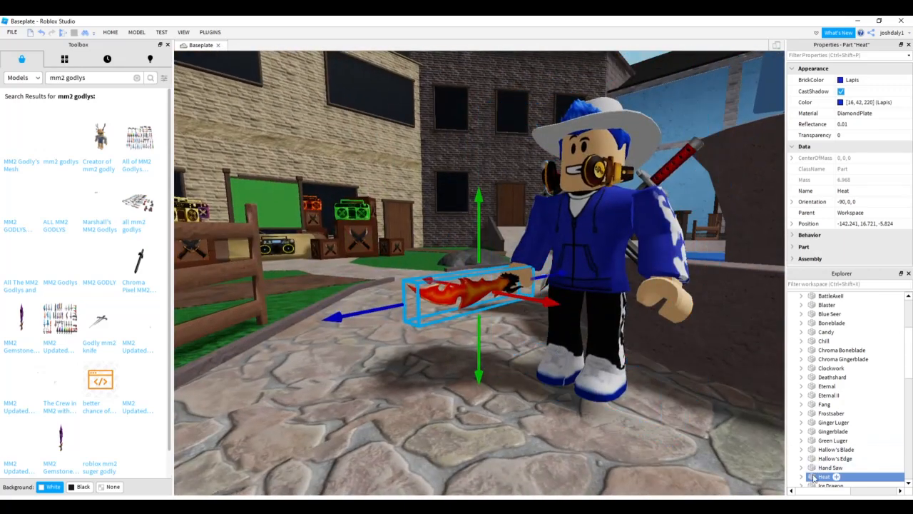
Step: Parent the Heat blade to the white-hatted character's model and check its place in the hierarchy
drag(822, 372, 812, 444)
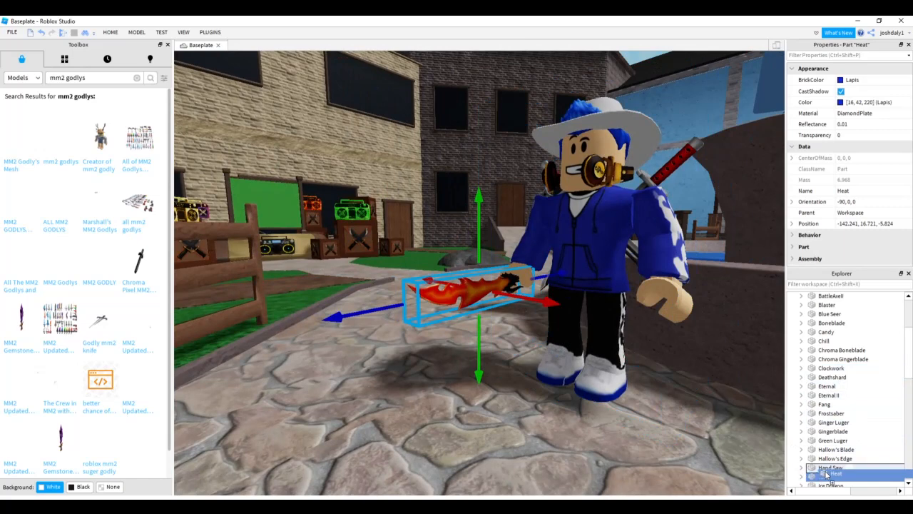
scroll(823, 394, up, 3)
drag(824, 395, 823, 393)
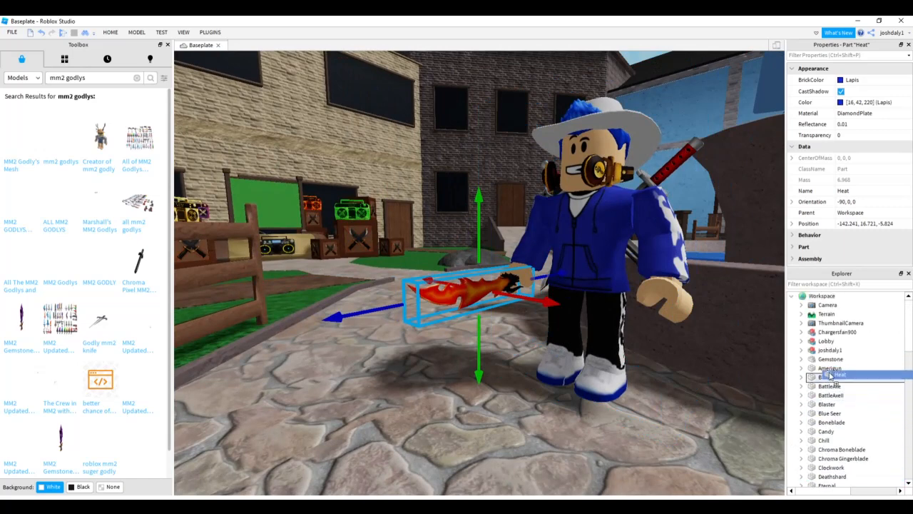
drag(835, 352, 833, 351)
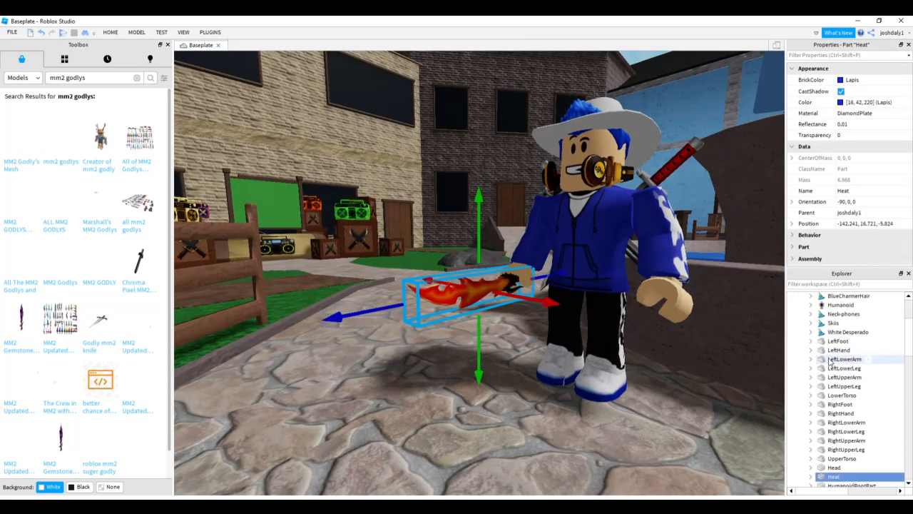
scroll(826, 361, down, 1)
scroll(834, 360, up, 1)
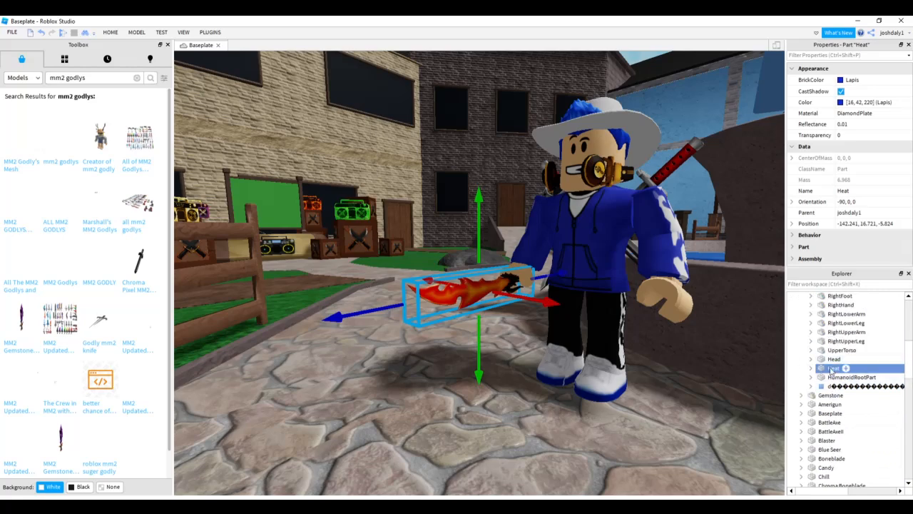
scroll(831, 371, up, 4)
scroll(832, 371, down, 3)
scroll(831, 371, up, 3)
scroll(831, 371, down, 5)
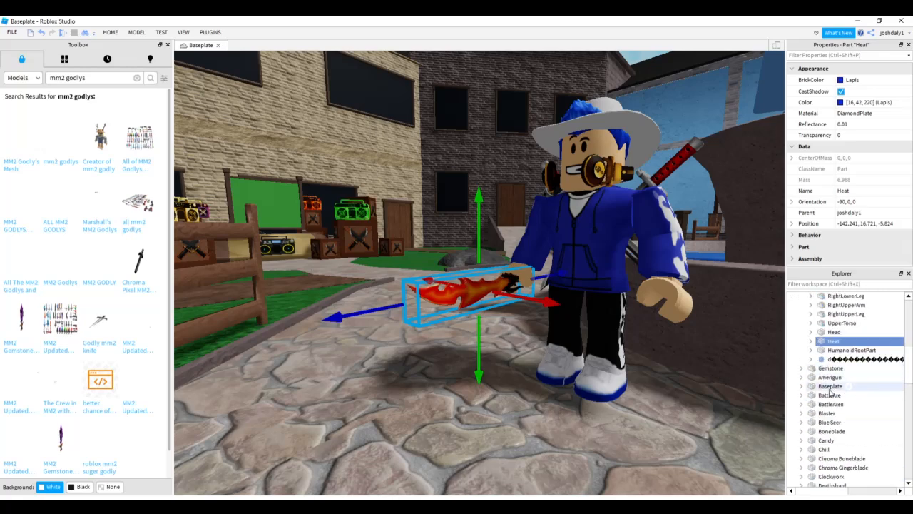
Step: Close the Toolbox and launch the legacy Animation Editor plugin
click(168, 44)
click(210, 32)
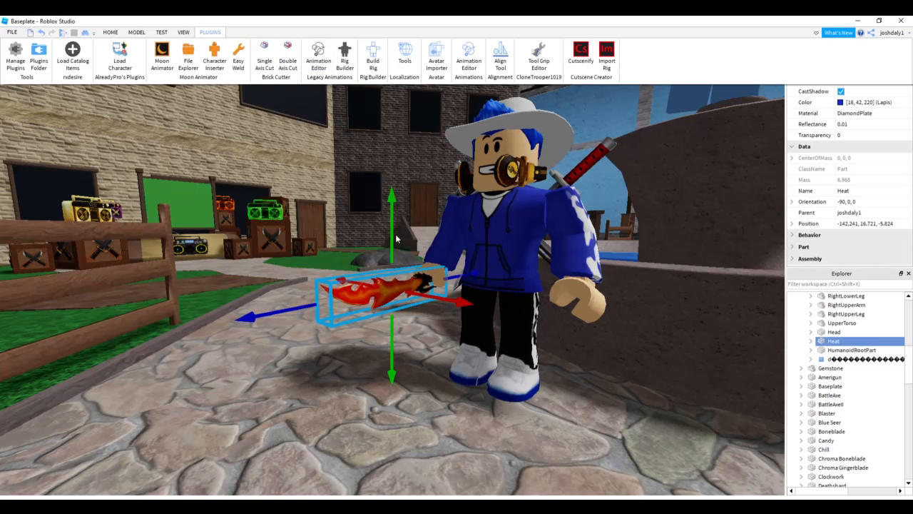
click(322, 62)
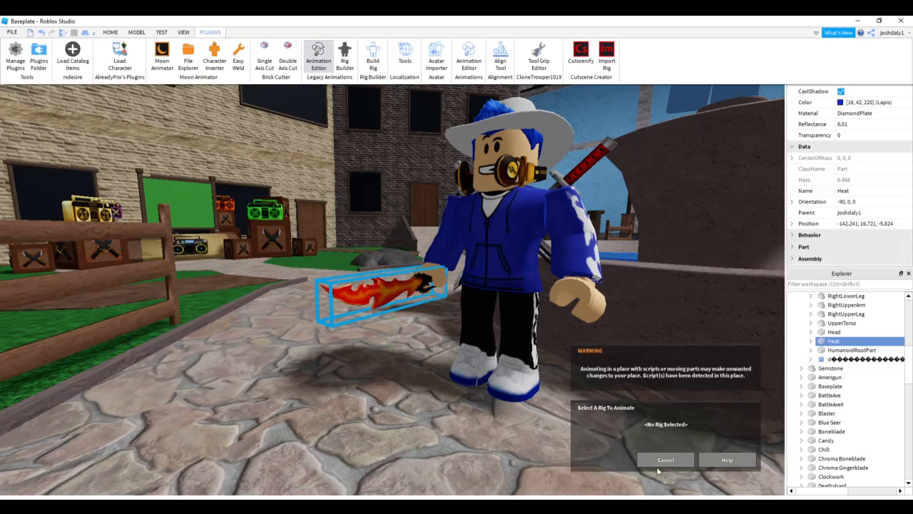
click(515, 279)
click(604, 460)
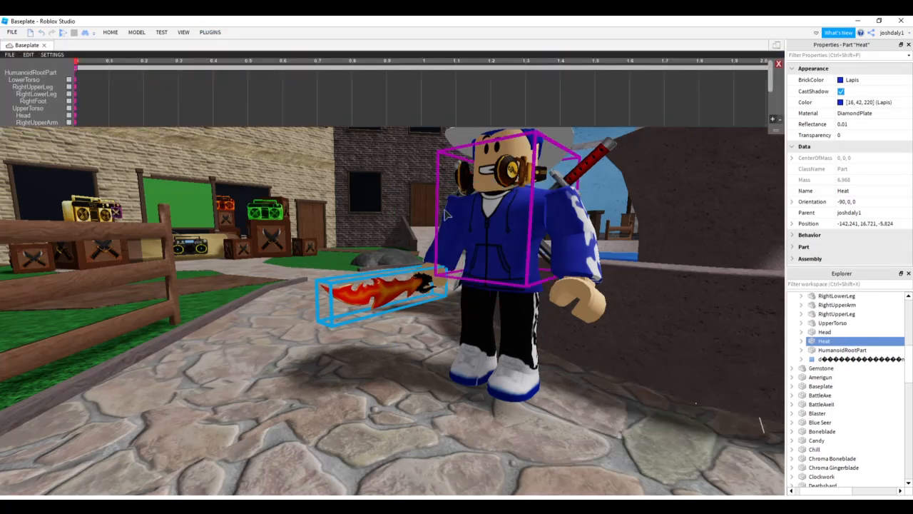
mouse_move(374, 195)
mouse_down()
mouse_move(473, 110)
mouse_move(398, 250)
mouse_move(410, 179)
mouse_move(410, 216)
mouse_up()
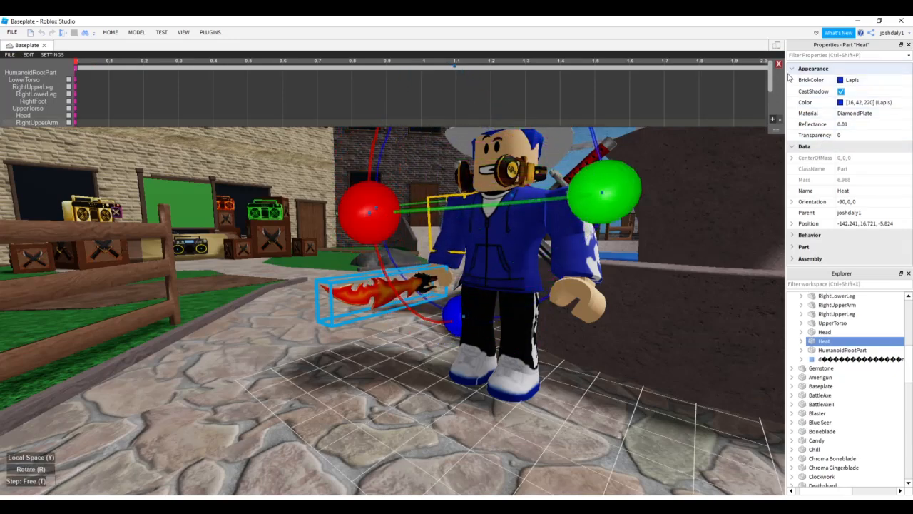
click(778, 64)
Step: Join the Heat blade in place to the character's RightHand with Easy Weld, using Heat as base part and keeping it animatable
click(351, 284)
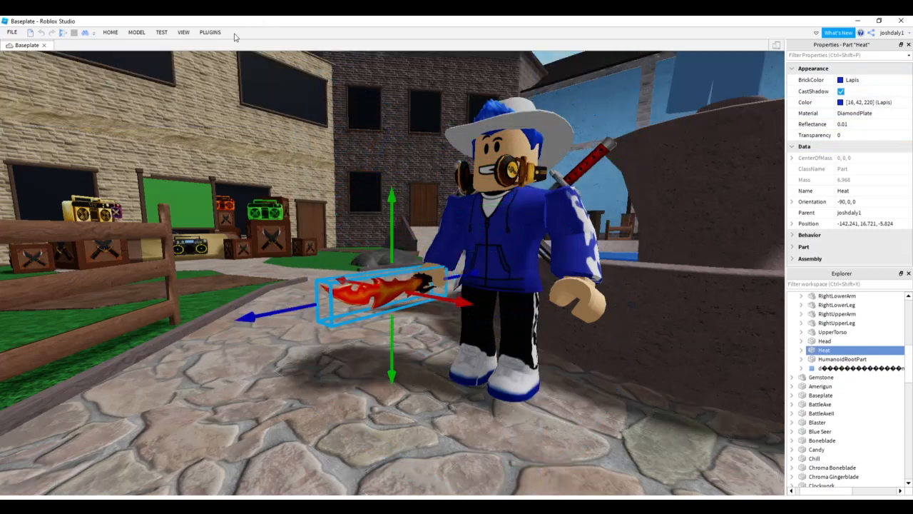
click(210, 32)
click(239, 63)
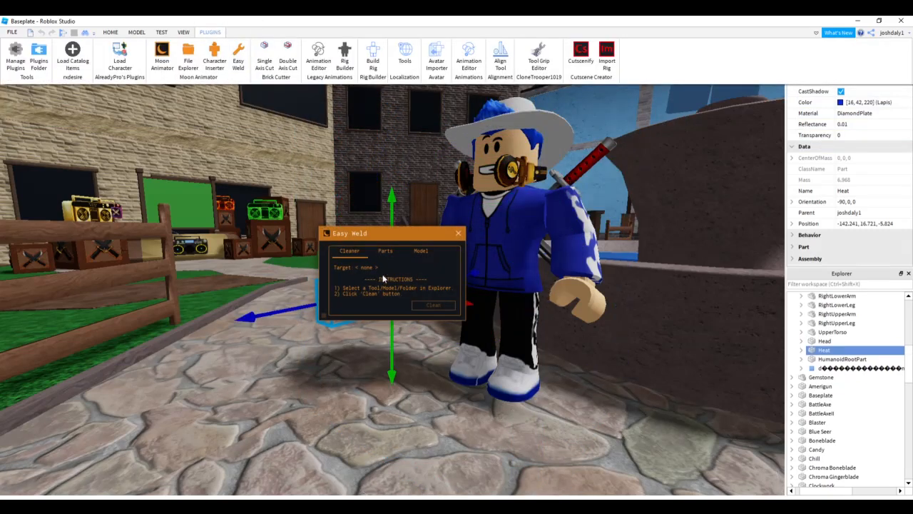
click(389, 252)
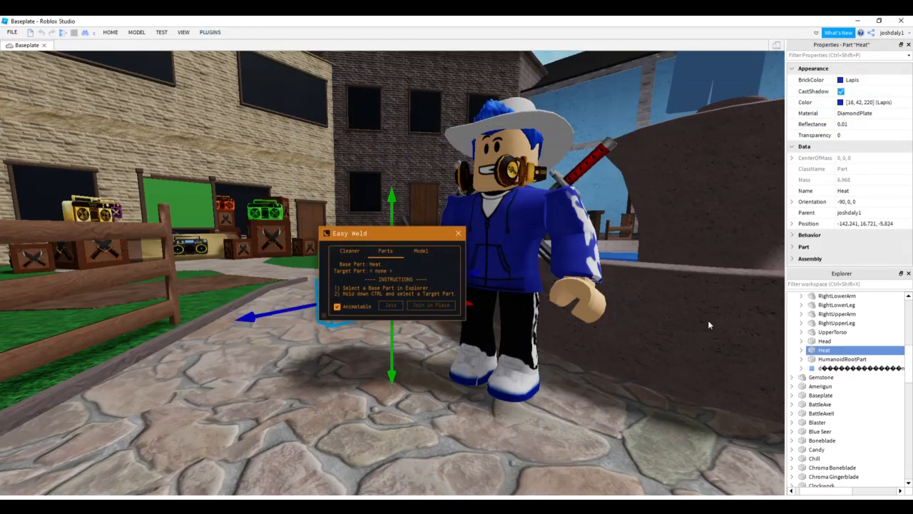
scroll(826, 362, up, 1)
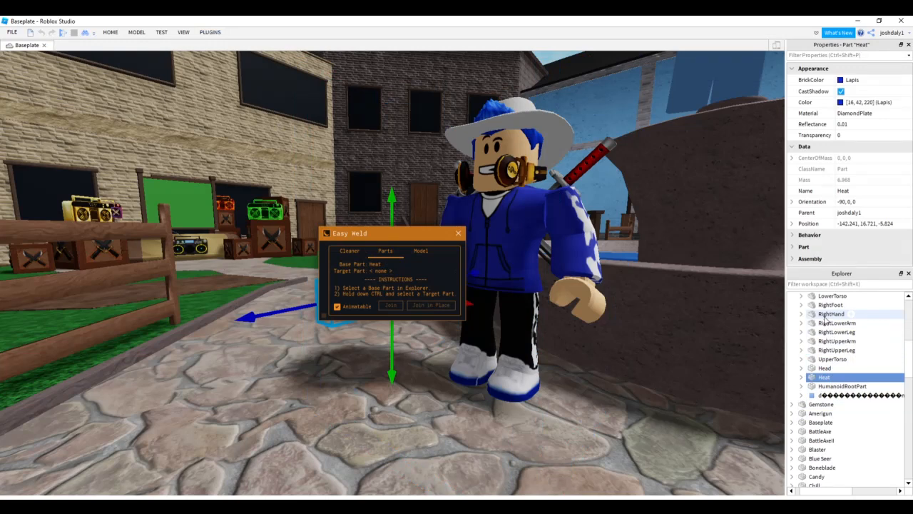
ctrl+click(828, 314)
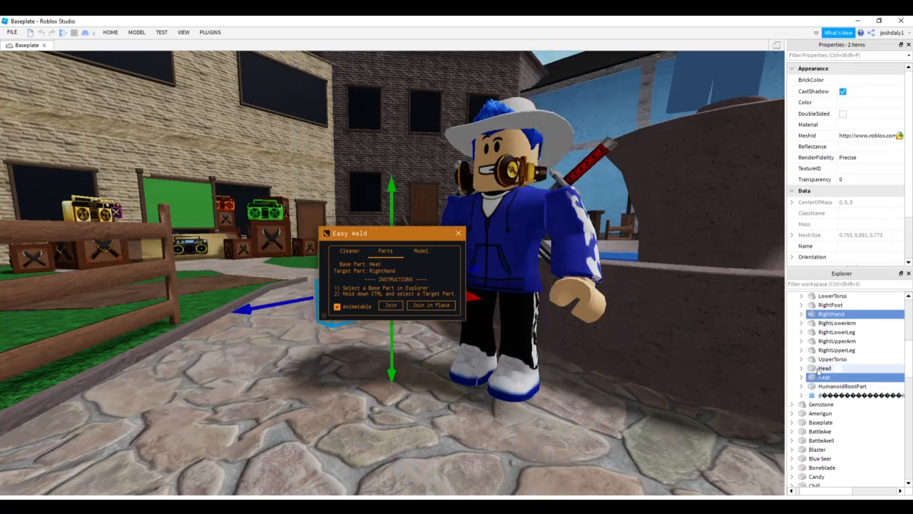
scroll(820, 371, up, 3)
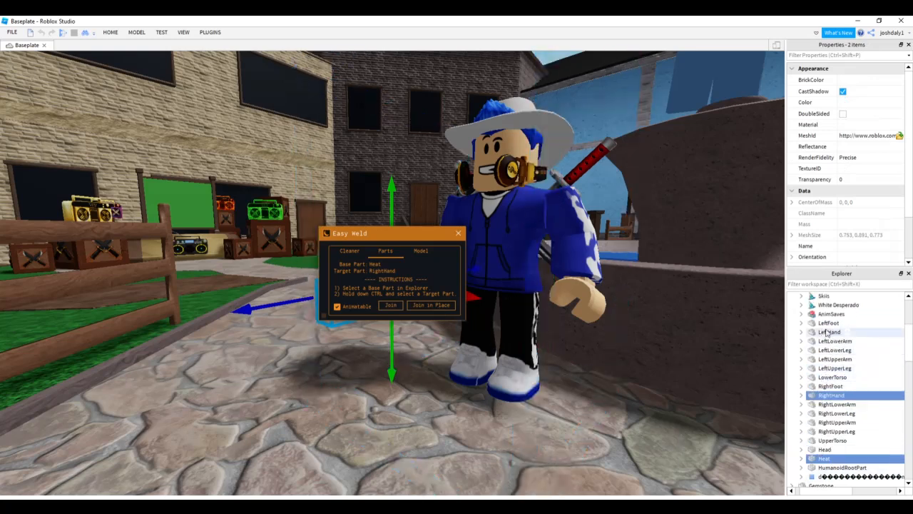
scroll(826, 336, down, 1)
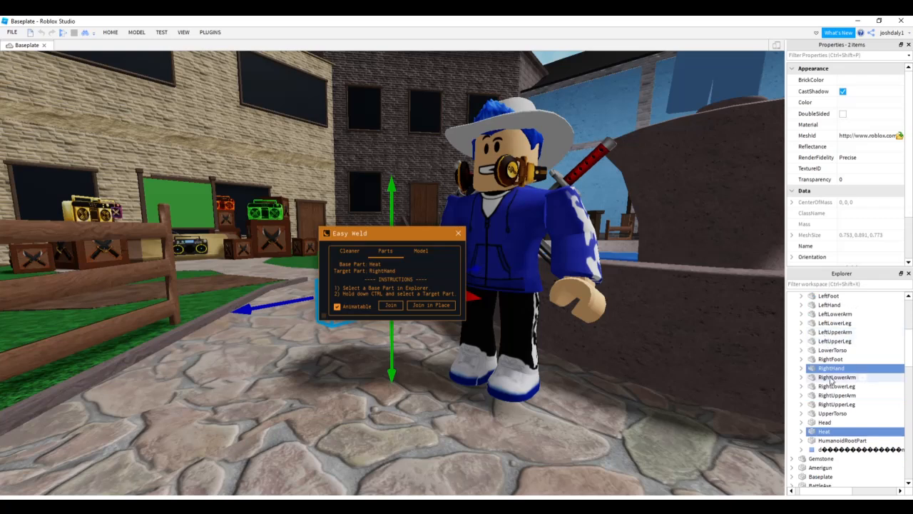
scroll(831, 381, down, 2)
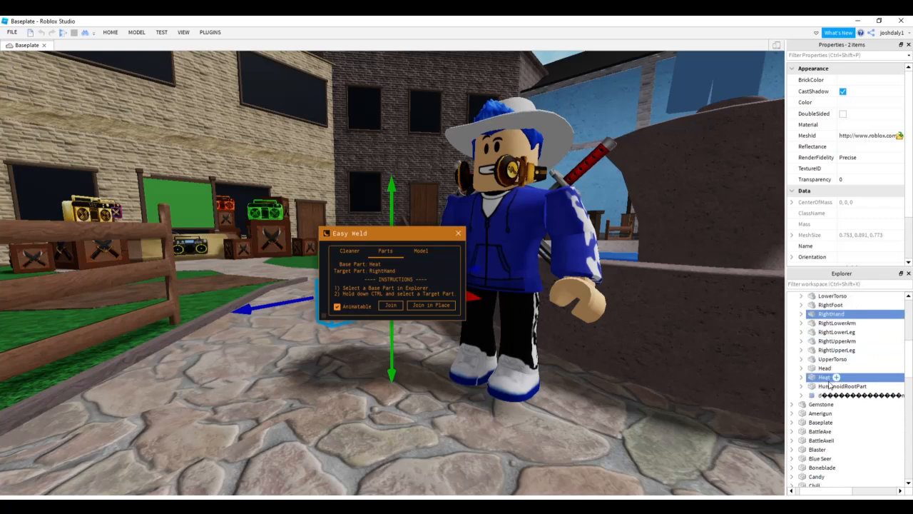
click(432, 305)
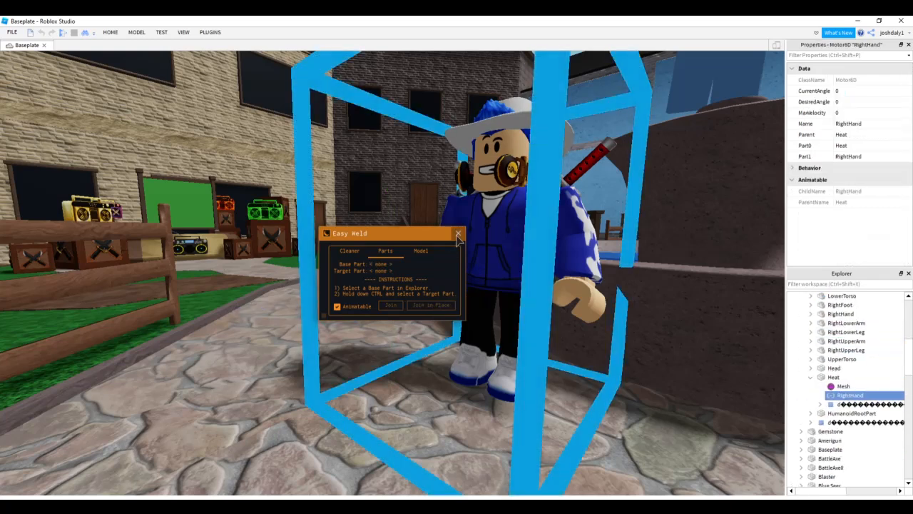
Step: Load the white-hatted character's rig in the legacy Animation Editor and rotate its right upper arm
click(210, 32)
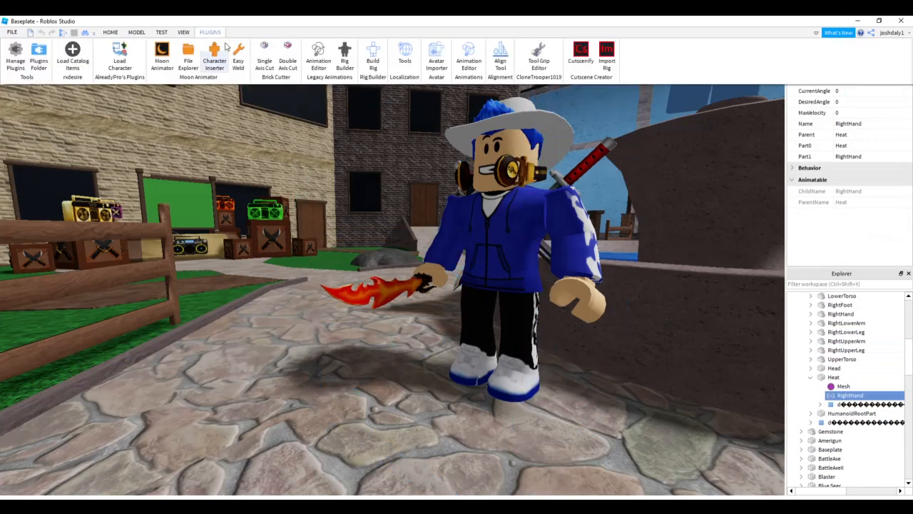
click(319, 63)
click(467, 251)
click(605, 460)
drag(368, 191, 369, 167)
right_drag(450, 199, 462, 200)
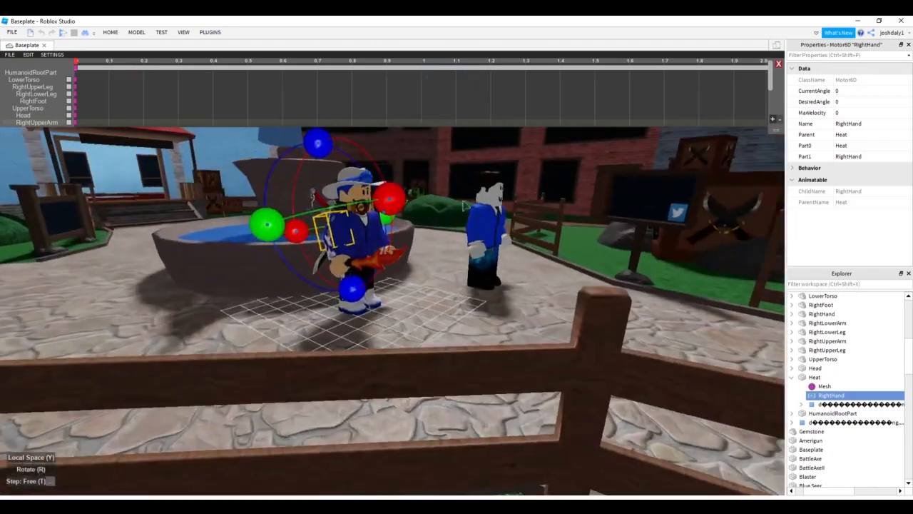
Step: Bend the character's right lower arm so the Heat blade points forward in front of the body
click(334, 253)
drag(389, 227, 339, 160)
mouse_move(261, 247)
mouse_down()
mouse_move(264, 194)
mouse_move(295, 163)
mouse_move(271, 232)
mouse_up()
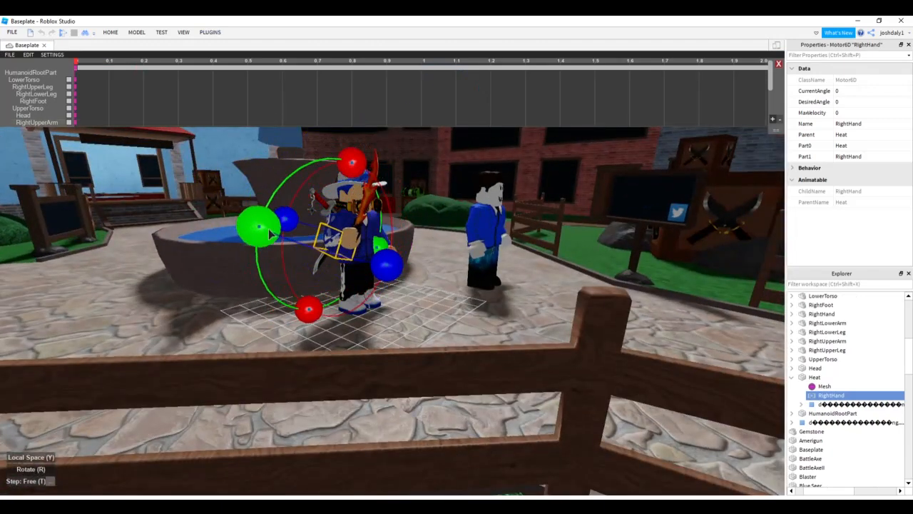
drag(381, 164, 398, 239)
click(432, 234)
scroll(411, 193, up, 5)
right_drag(421, 214, 438, 236)
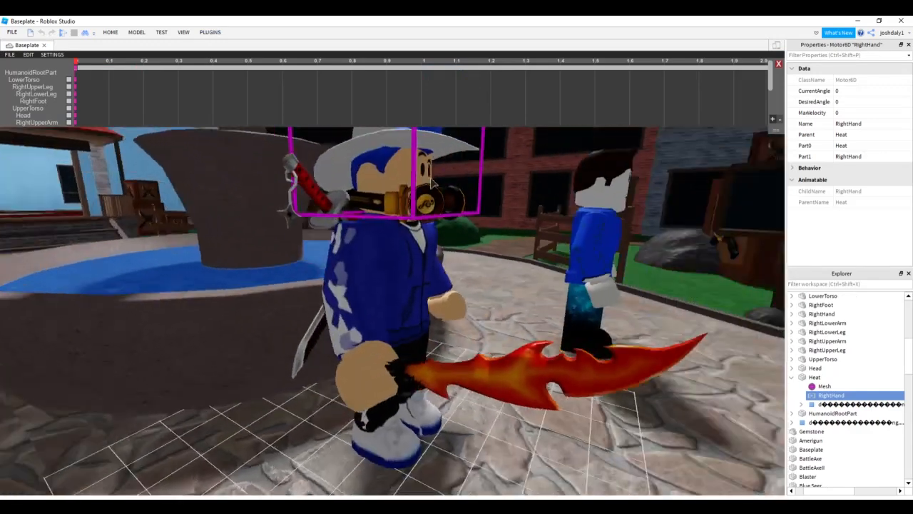
Step: Readjust the right upper arm and bend the right lower arm further to raise the blade
scroll(438, 235, down, 5)
click(338, 264)
mouse_move(449, 200)
mouse_down()
mouse_move(453, 218)
mouse_move(446, 197)
mouse_up()
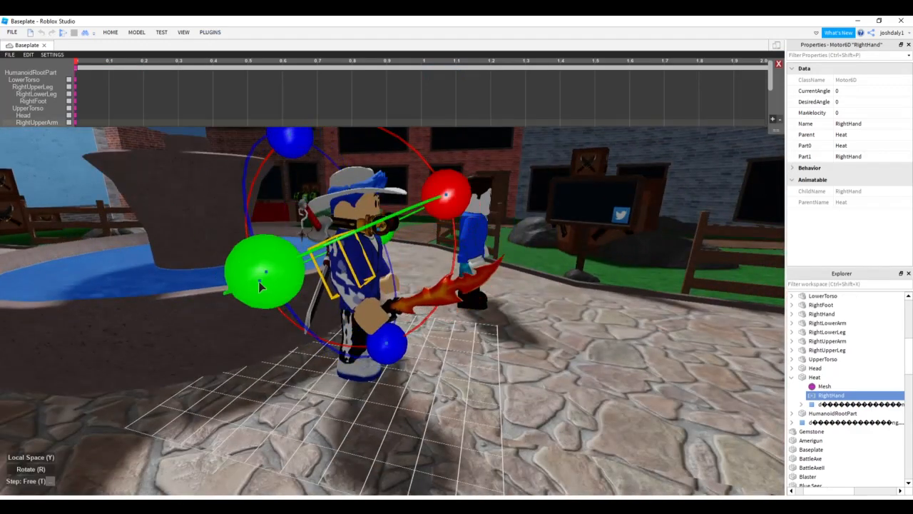
drag(261, 284, 296, 251)
click(354, 294)
drag(456, 229, 407, 168)
Step: Rotate the Heat blade within the character's right hand so it slants up beside the head
click(539, 248)
mouse_move(539, 248)
right_down()
mouse_move(471, 246)
mouse_move(539, 247)
right_up()
scroll(537, 249, up, 4)
click(415, 236)
scroll(464, 264, down, 3)
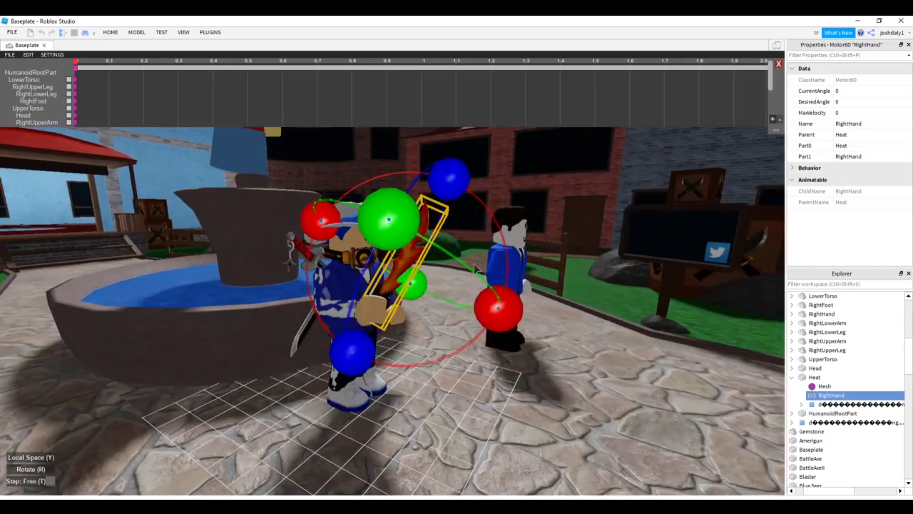
drag(509, 310, 483, 287)
right_drag(571, 239, 565, 269)
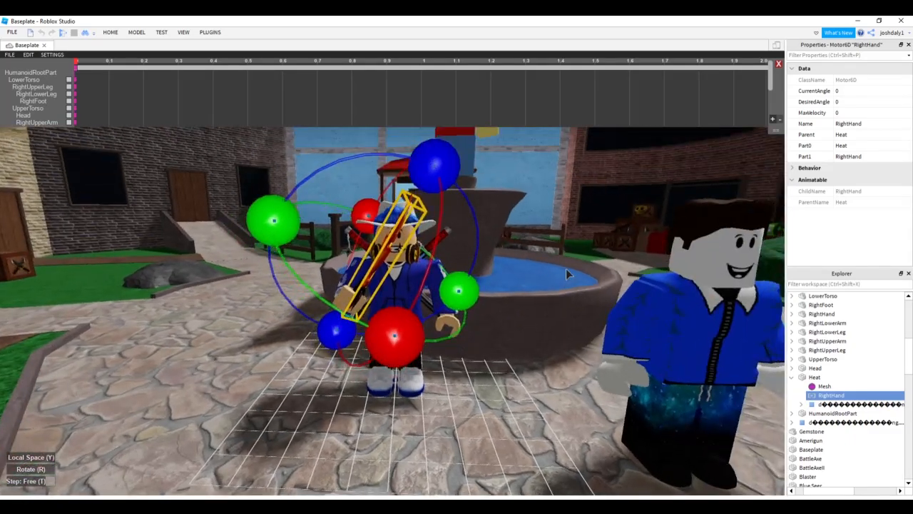
Step: Refine the Heat blade's tilt in the raised right hand and check the pose from the front
scroll(566, 268, up, 3)
scroll(532, 327, down, 2)
right_drag(531, 326, 532, 326)
mouse_move(525, 339)
mouse_down()
mouse_move(522, 286)
mouse_move(511, 369)
mouse_move(525, 294)
mouse_move(530, 351)
mouse_up()
drag(435, 172, 401, 209)
click(561, 224)
right_drag(561, 225, 635, 230)
right_drag(568, 266, 534, 278)
scroll(558, 271, down, 5)
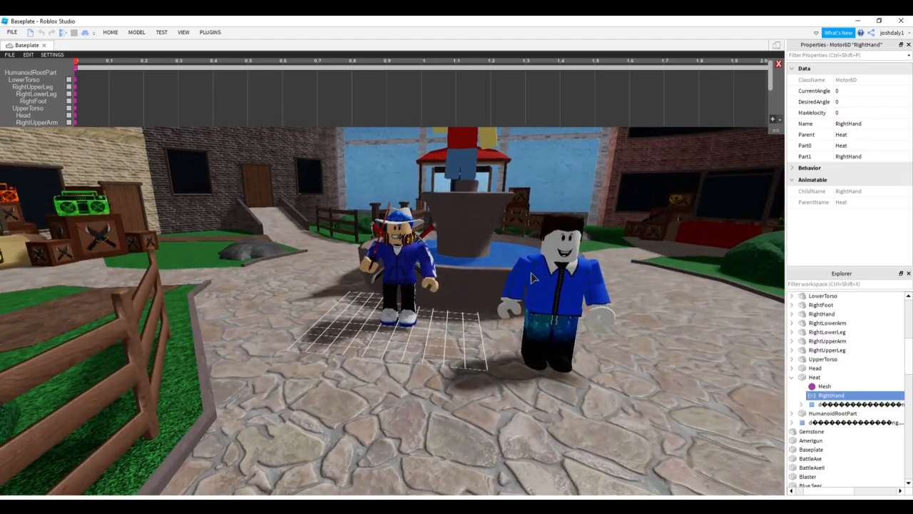
scroll(509, 289, up, 5)
right_drag(448, 299, 448, 298)
scroll(449, 298, down, 4)
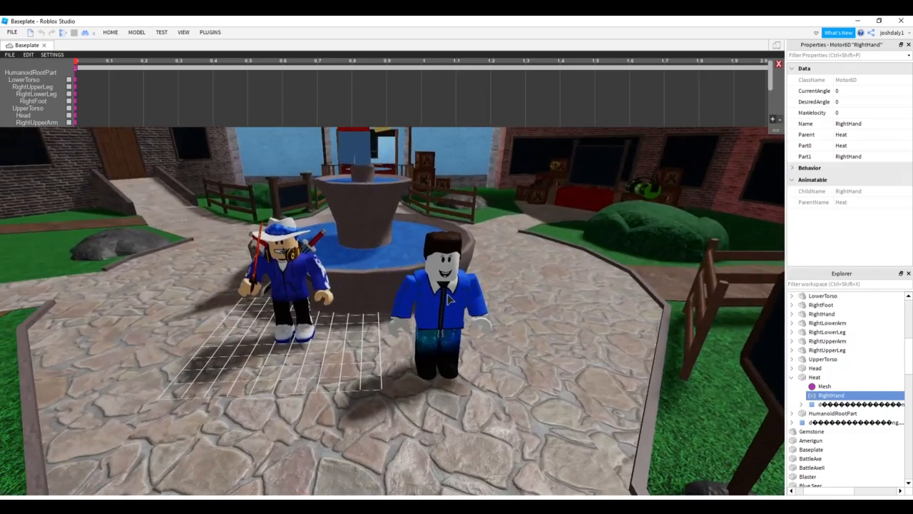
Step: Leave the Animation Editor, move the dark-haired character back near the crates, and place the white-hatted character centrally before the fountain
click(110, 32)
drag(429, 330, 561, 217)
drag(302, 304, 375, 359)
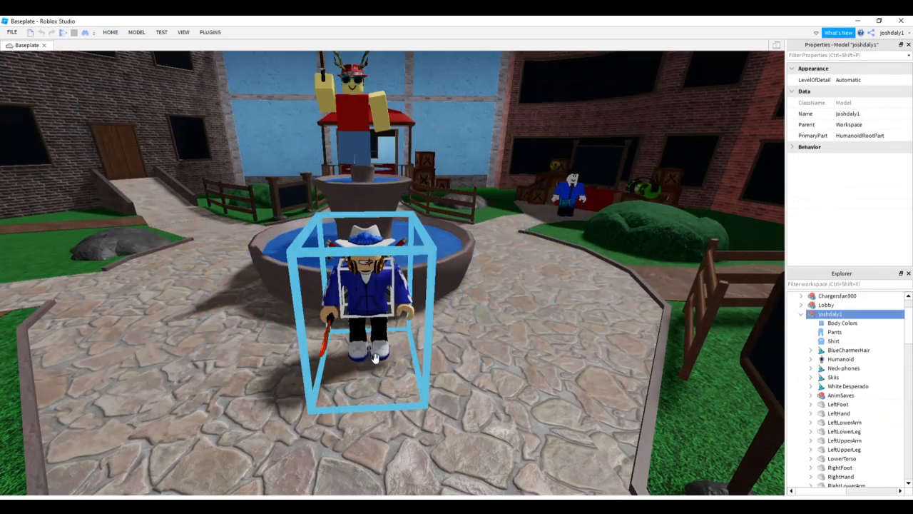
click(201, 178)
Step: Relaunch the legacy Animation Editor and load the white-hatted character as the rig to animate
click(210, 32)
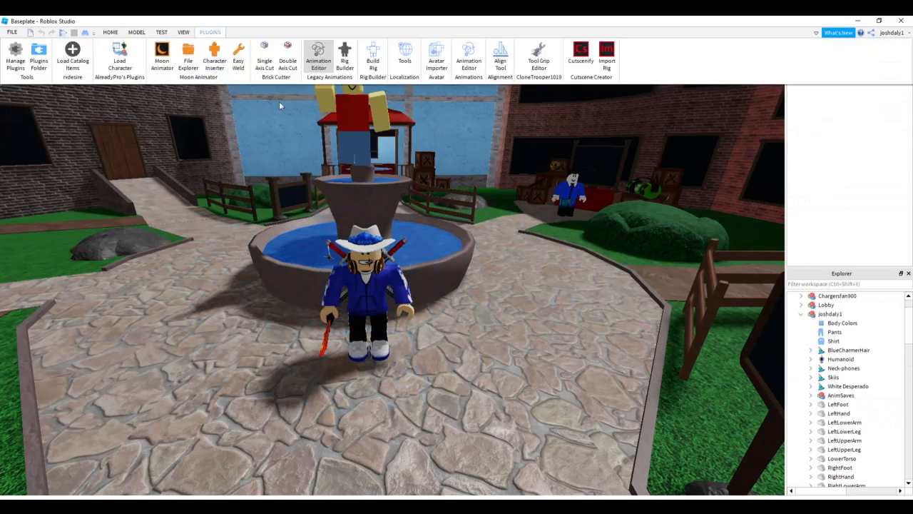
click(318, 58)
click(378, 299)
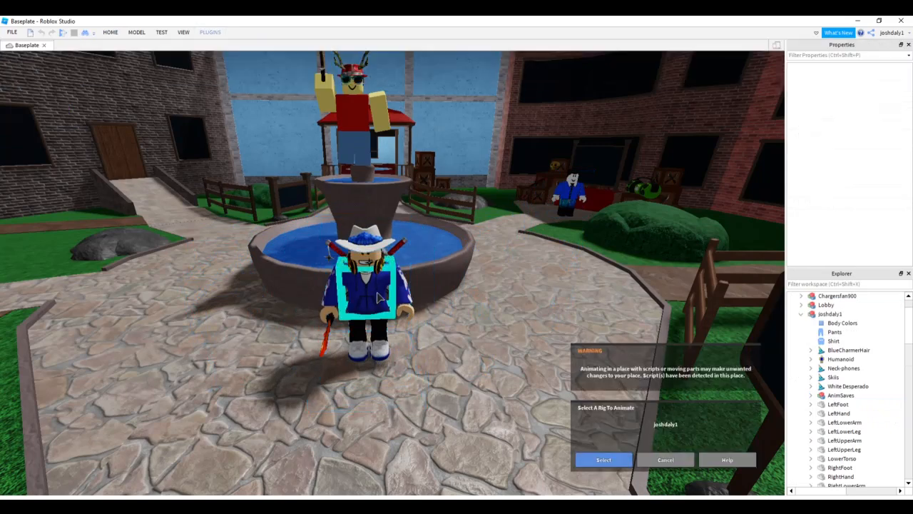
click(603, 460)
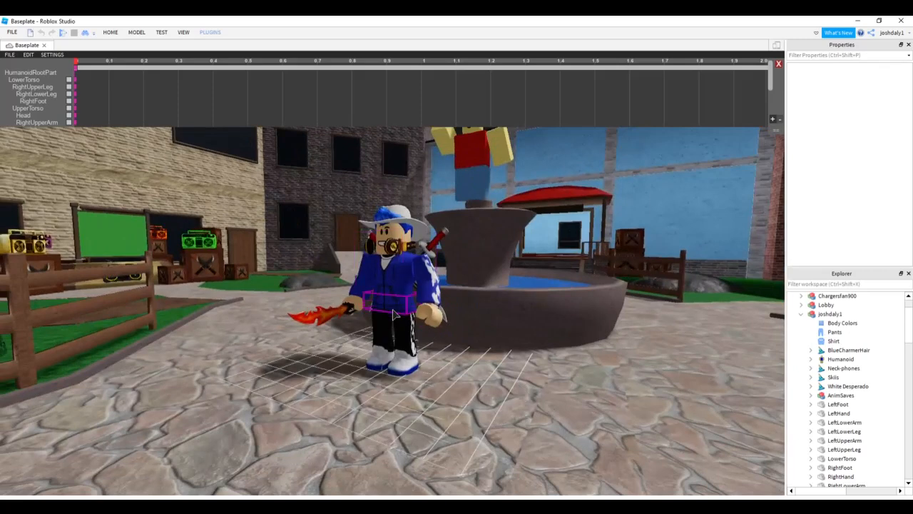
Step: Rotate the character's lower and upper torso so the body turns and leans forward
click(393, 314)
drag(348, 329, 351, 354)
click(364, 354)
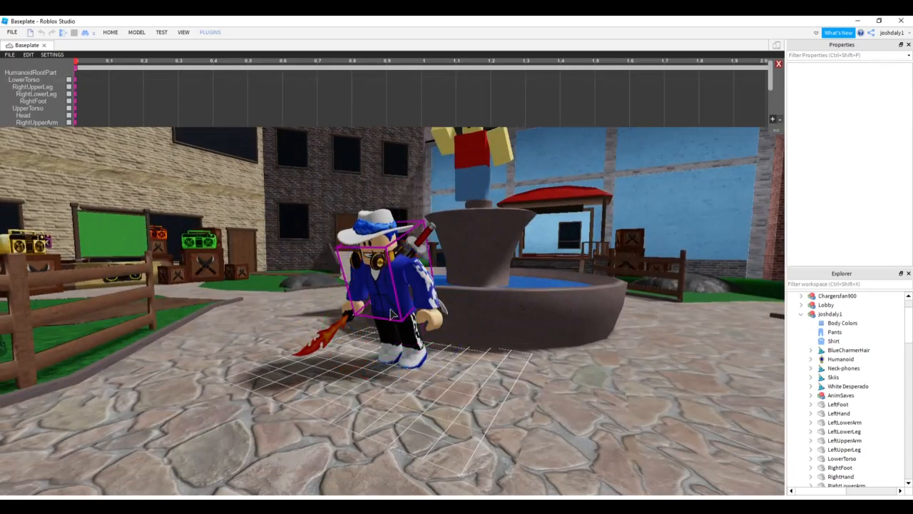
click(394, 315)
drag(482, 310, 487, 294)
click(513, 339)
Step: Turn the character's head sideways relative to the leaning torso
click(385, 243)
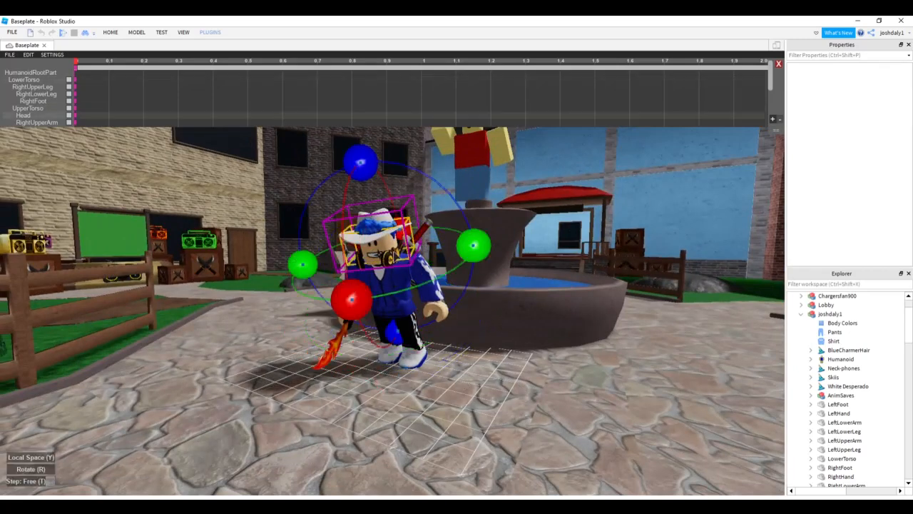
drag(474, 246, 466, 258)
click(479, 324)
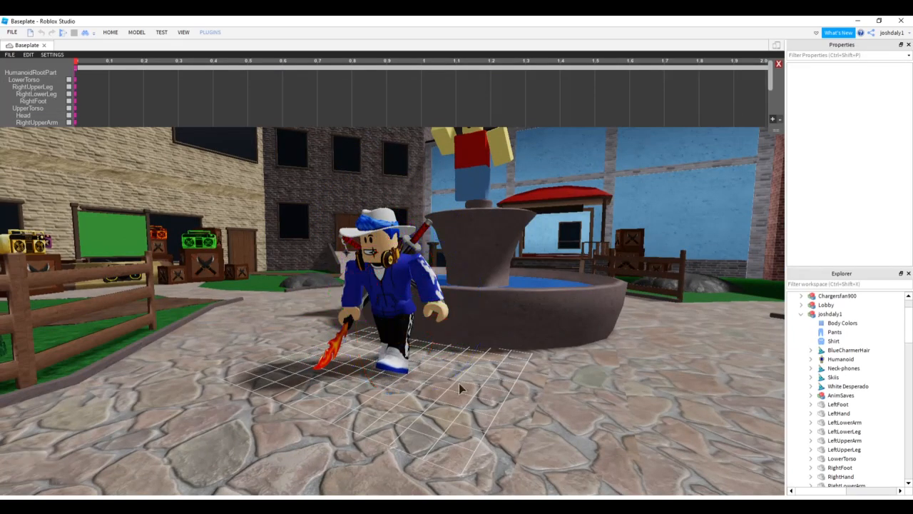
Step: Rotate the character's leg into a walking stance with one foot ahead of the other
scroll(459, 384, up, 3)
click(421, 342)
scroll(422, 343, down, 2)
drag(518, 310, 514, 324)
right_drag(514, 327, 302, 351)
click(528, 302)
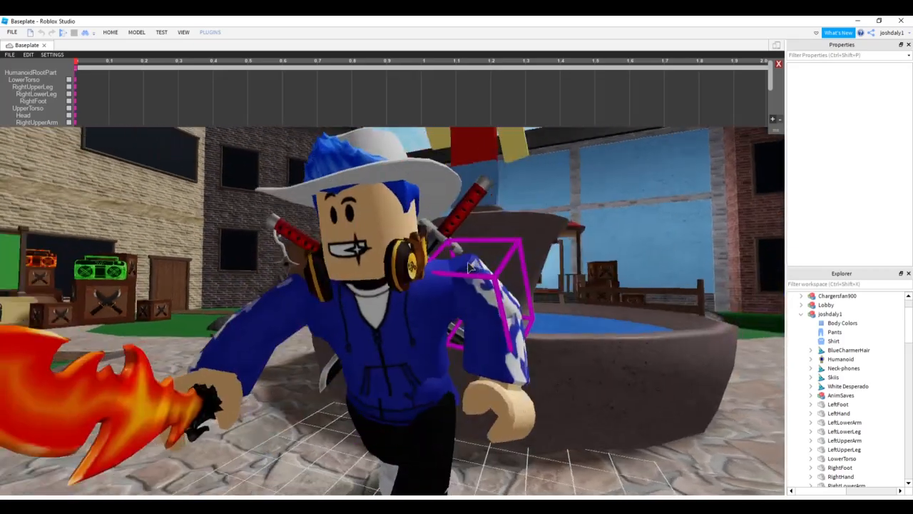
Step: Turn the character's head again so the face looks forward beside the raised Heat blade
click(393, 212)
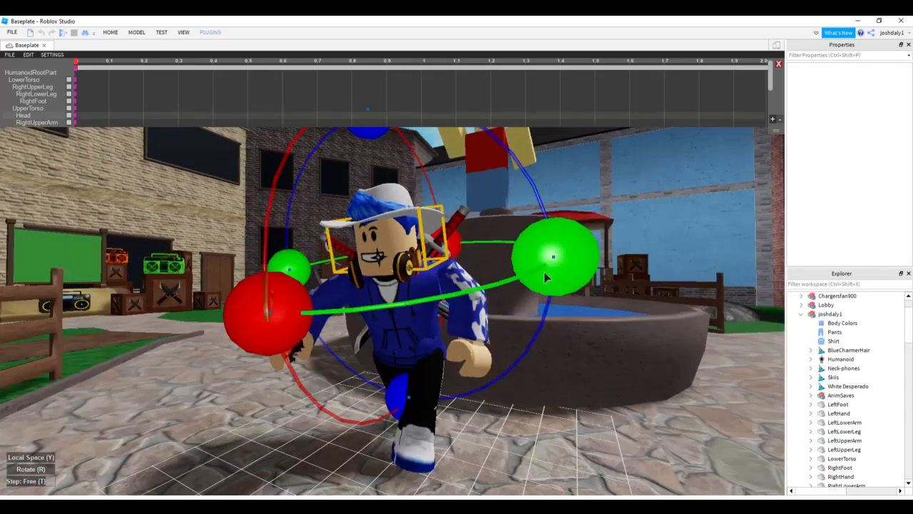
drag(544, 272, 500, 330)
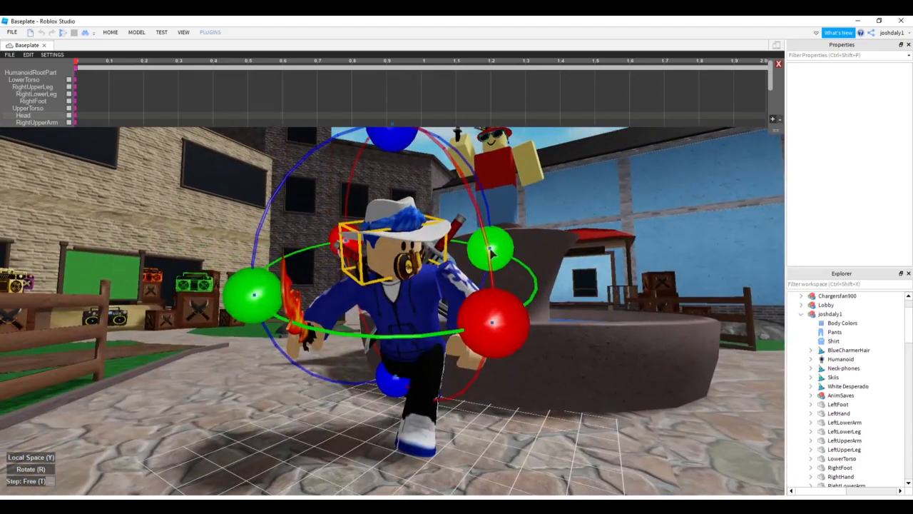
drag(490, 251, 534, 281)
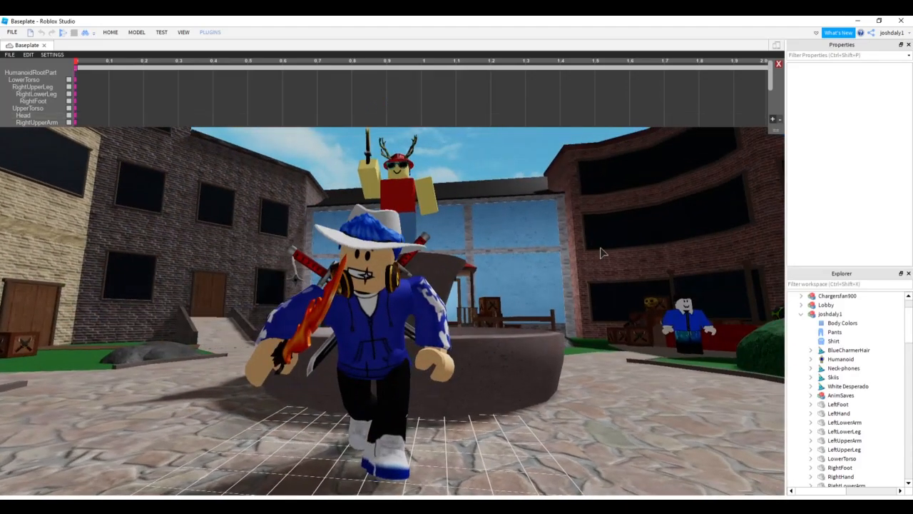
right_drag(601, 248, 614, 248)
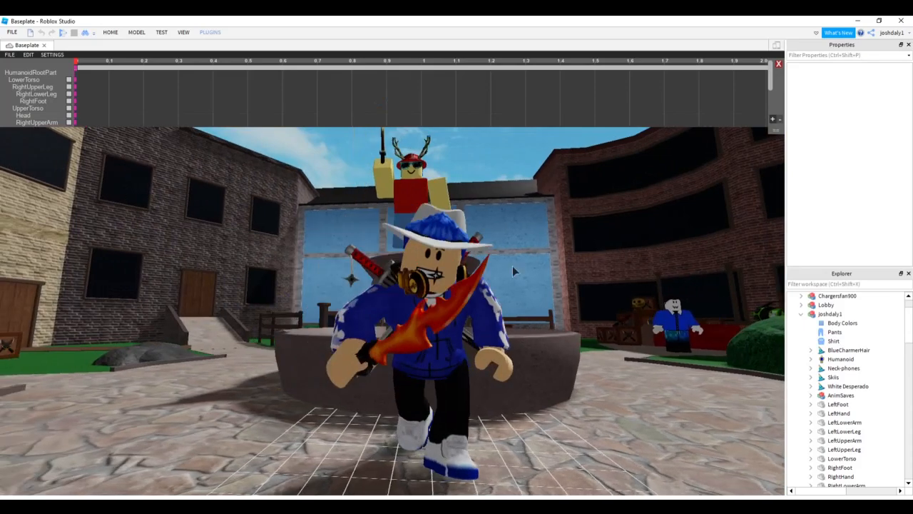
Step: Fine-tune the head's rotation so the face looks straight ahead over the Heat blade
click(435, 253)
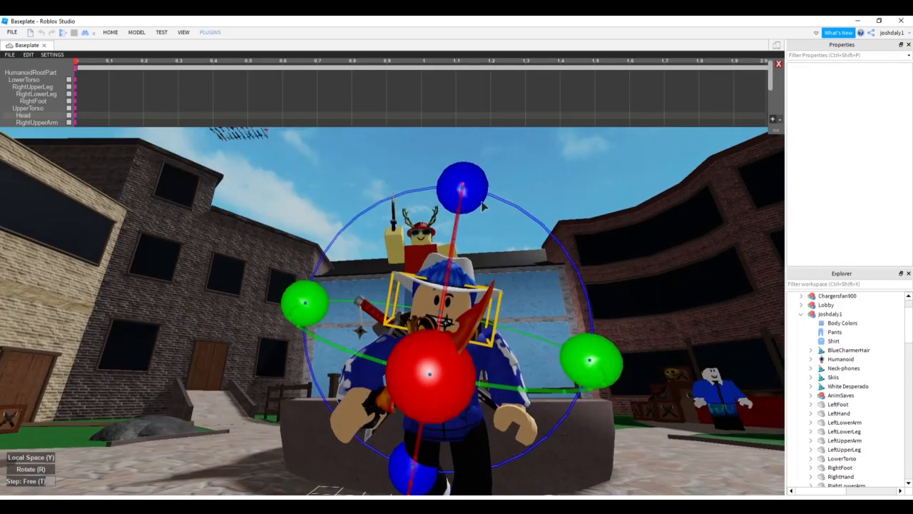
drag(592, 356, 591, 343)
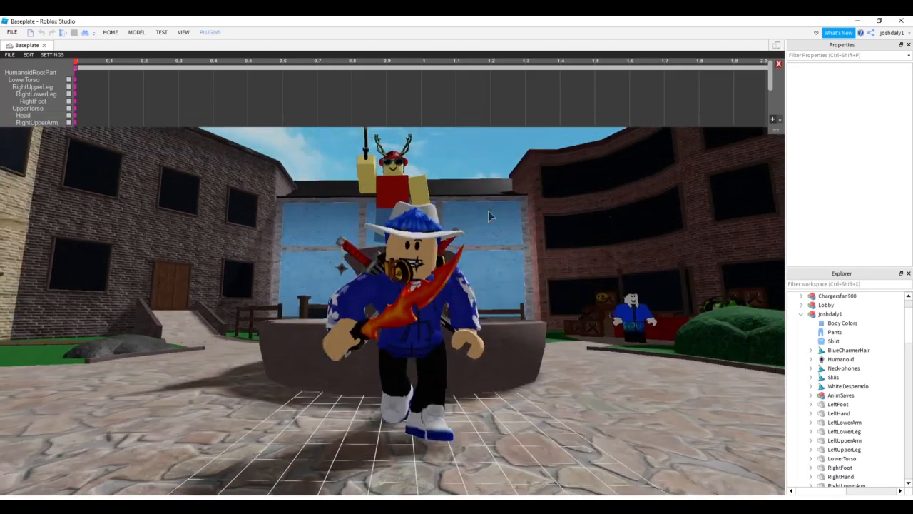
click(428, 235)
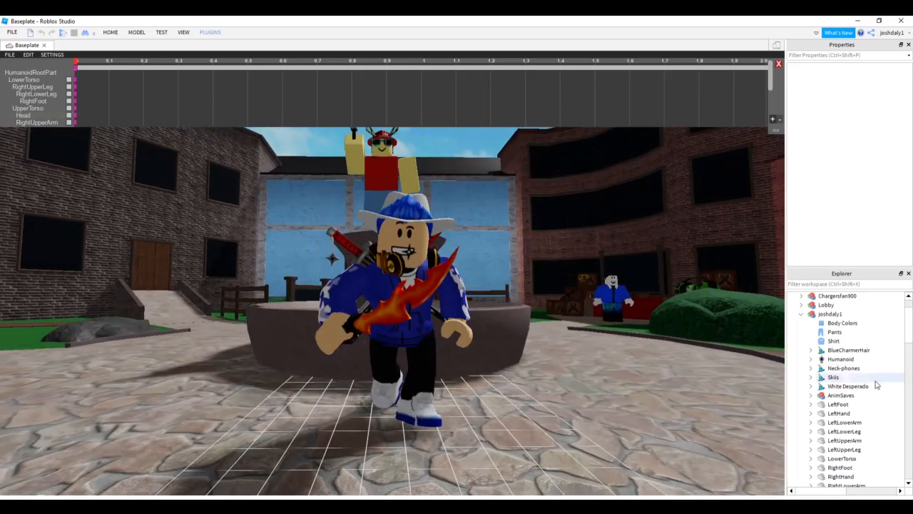
Step: Collapse the white-hatted character's model in the hierarchy and close its Animation Editor session
click(801, 314)
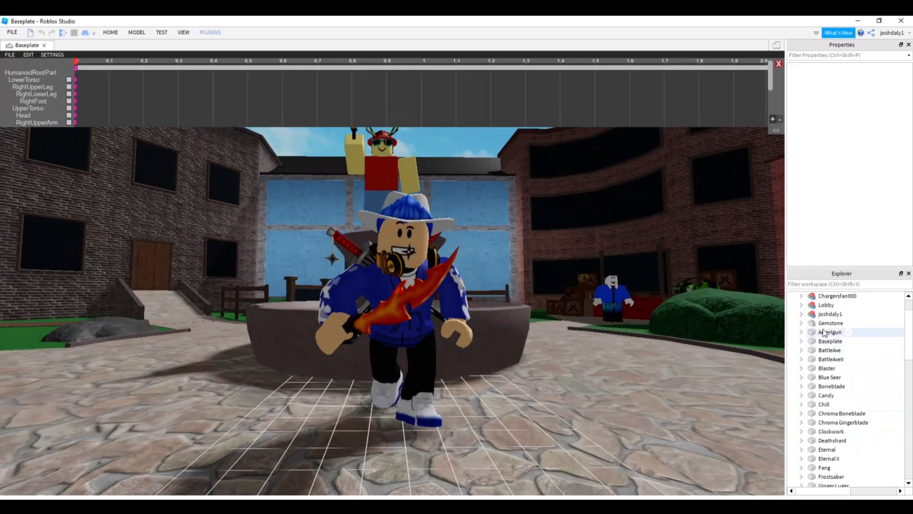
click(827, 315)
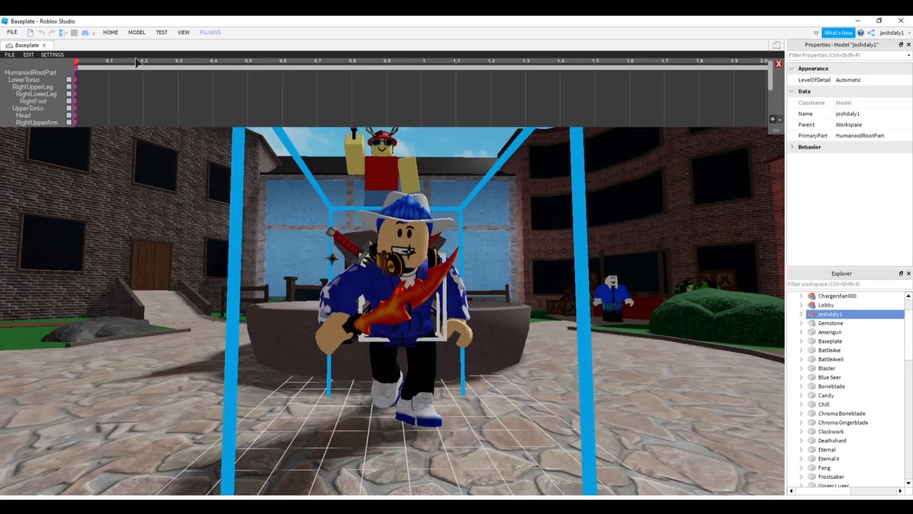
click(110, 32)
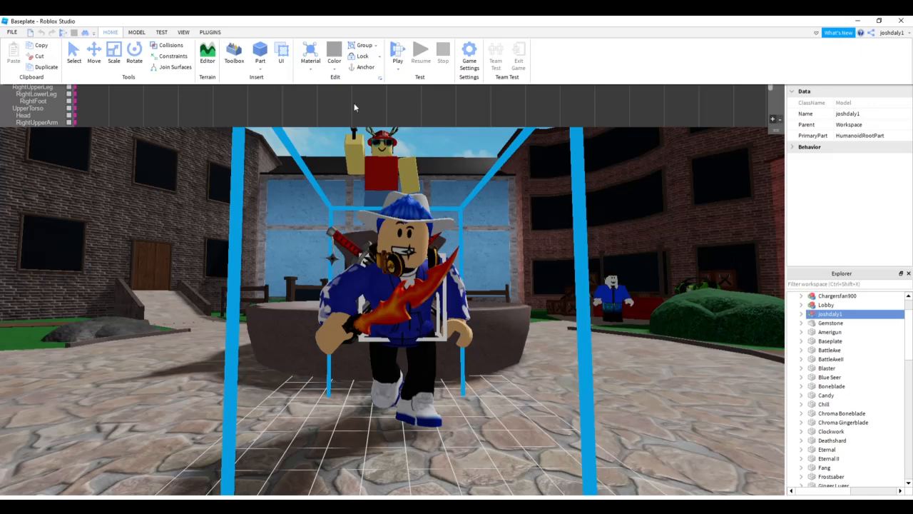
click(679, 208)
click(778, 65)
click(357, 285)
Step: Move the dark-haired avatar in the blue jacket next to the fountain, beside the white-hatted character
click(600, 233)
scroll(599, 234, up, 5)
right_drag(599, 234, 290, 84)
drag(536, 186, 421, 314)
scroll(424, 195, down, 5)
Step: Open the dark-haired avatar's rig in the legacy Animation Editor
click(230, 58)
click(210, 32)
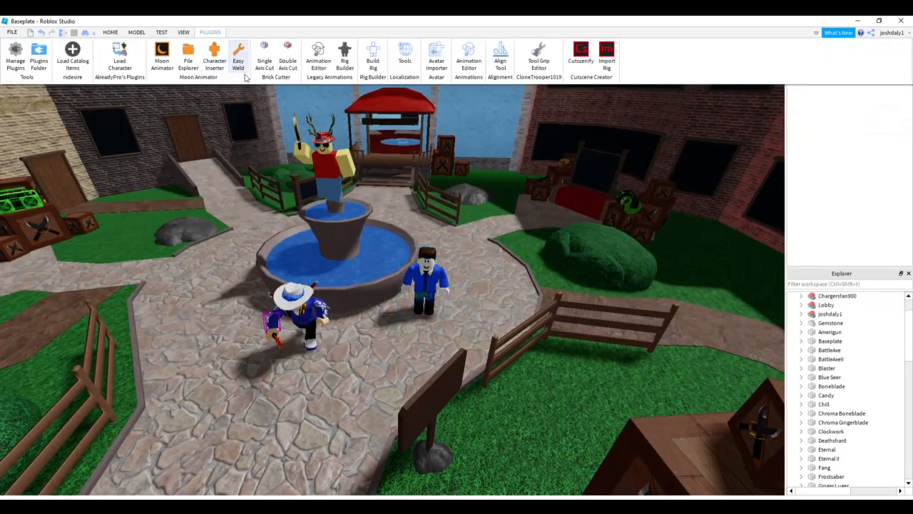
click(319, 57)
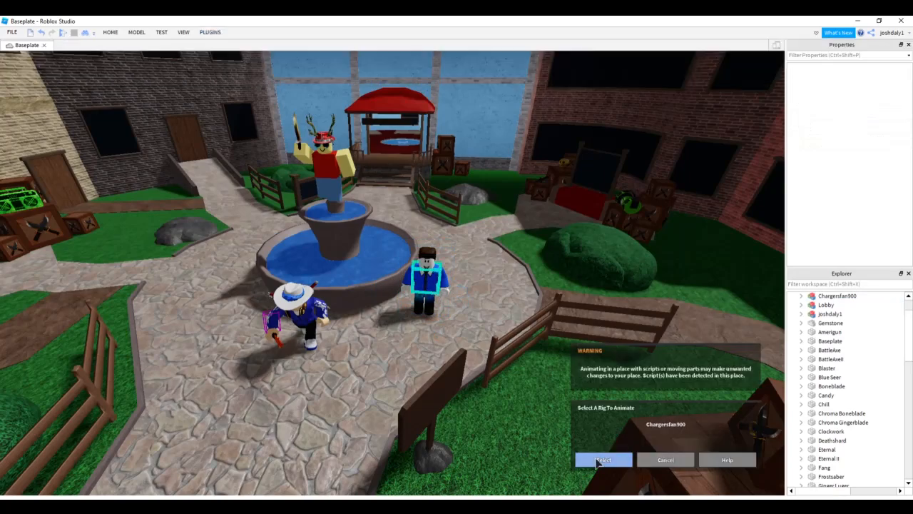
click(603, 459)
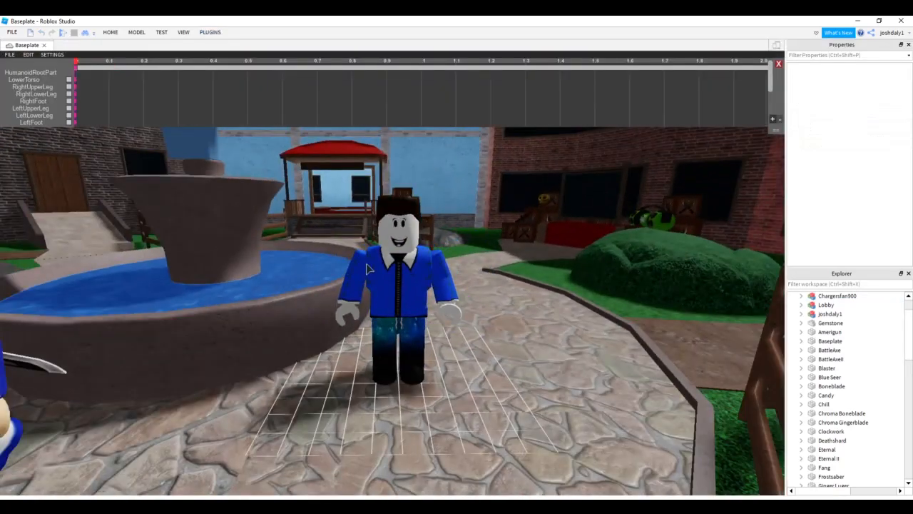
Step: Rotate the dark-haired avatar's right upper arm so it is raised forward
right_drag(368, 269, 441, 282)
scroll(358, 271, up, 3)
click(459, 289)
click(441, 282)
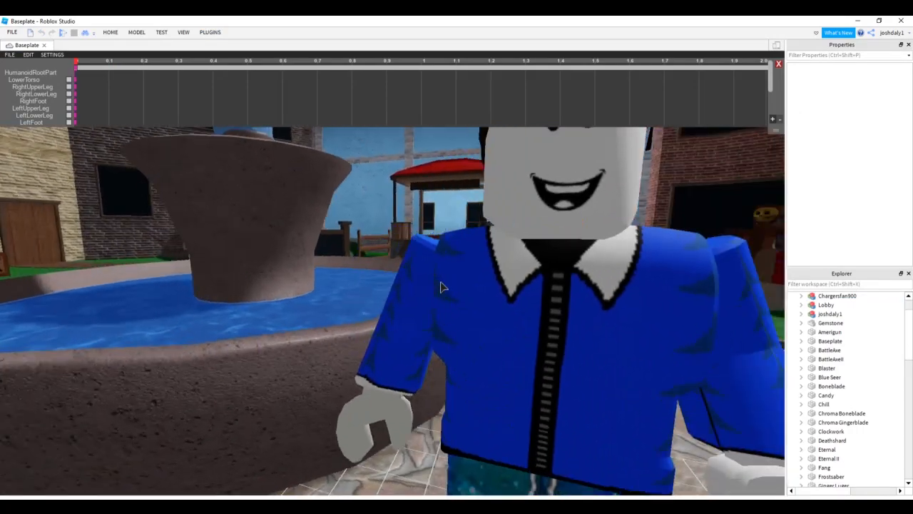
scroll(442, 287, up, 2)
click(445, 287)
scroll(499, 275, down, 5)
right_drag(523, 269, 523, 269)
drag(426, 321, 355, 138)
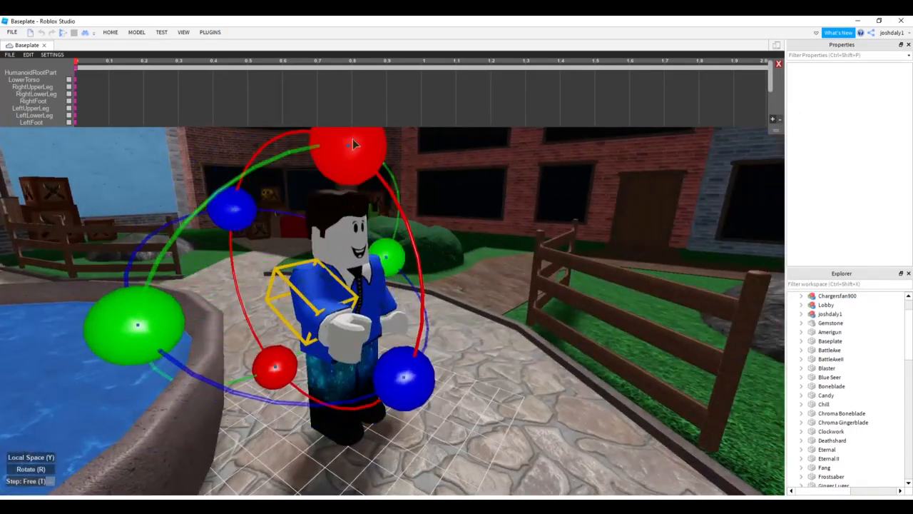
Step: Rotate the dark-haired avatar's raised right arm further so the forearm bends upward and out to the side
click(390, 356)
right_drag(392, 358, 389, 358)
scroll(390, 357, up, 2)
click(354, 326)
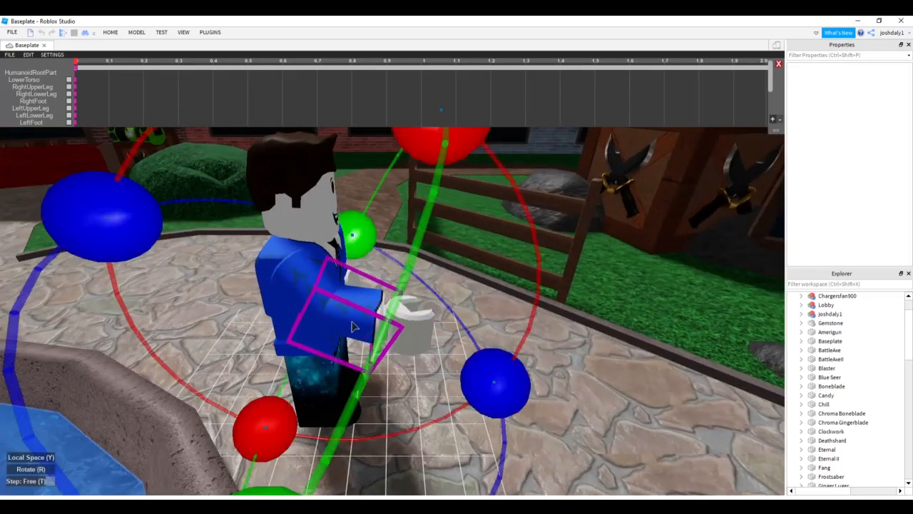
scroll(420, 189, down, 2)
drag(420, 189, 267, 186)
Step: Rotate the dark-haired avatar's left arm upward to match the raised right arm
click(546, 250)
right_drag(547, 251, 547, 250)
click(471, 276)
scroll(471, 276, down, 2)
drag(535, 258, 453, 357)
Step: Check the dark-haired avatar's raised arms from the front and close the Animation Editor
click(575, 316)
right_drag(575, 316, 575, 316)
click(348, 294)
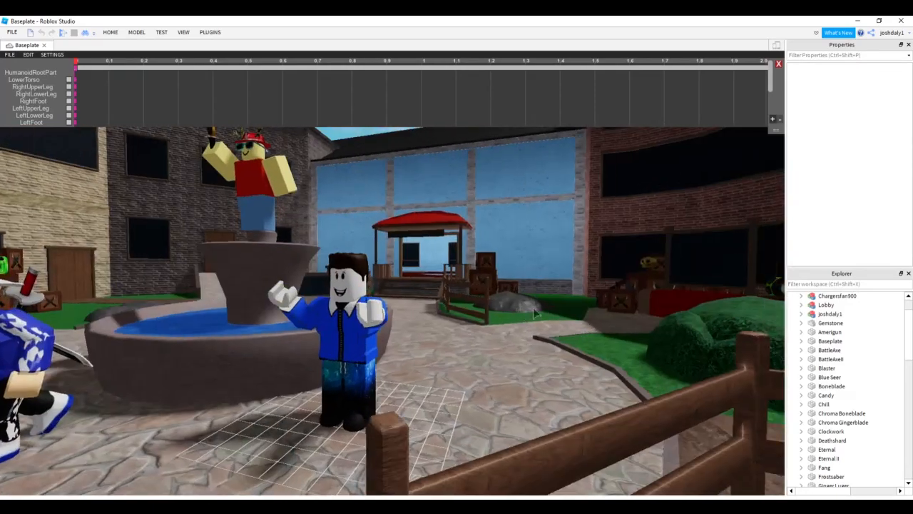
drag(435, 300, 437, 297)
click(492, 293)
right_drag(492, 294, 492, 293)
scroll(492, 293, up, 1)
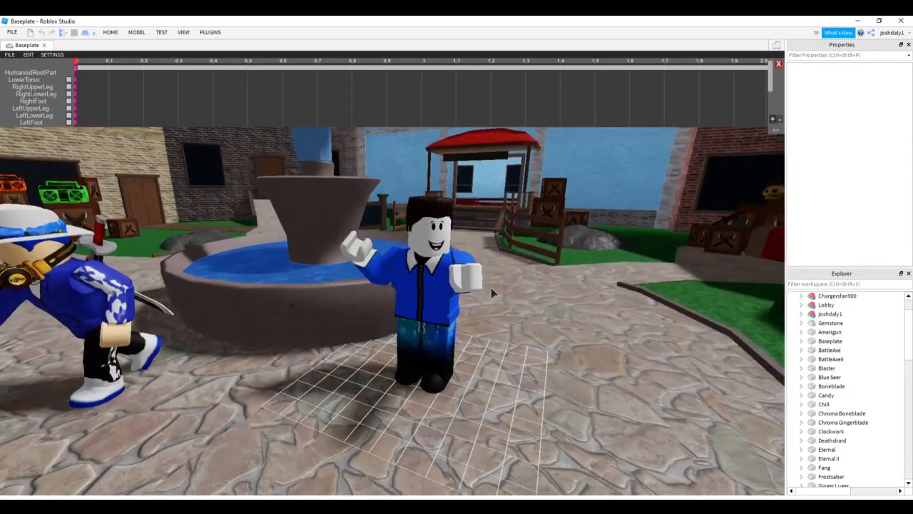
click(778, 64)
click(353, 284)
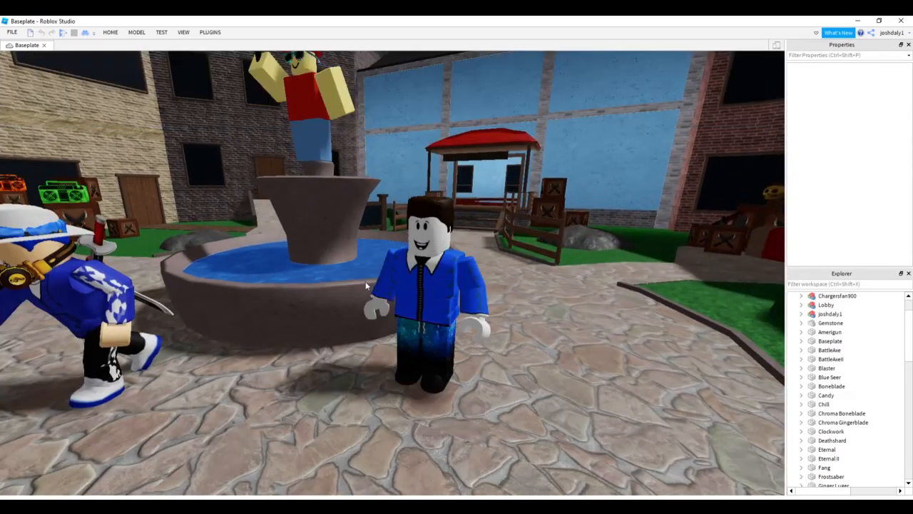
Step: Examine both characters in front of the fountain from several angles
scroll(598, 275, down, 3)
scroll(545, 278, down, 3)
right_drag(545, 279, 545, 279)
scroll(545, 279, up, 5)
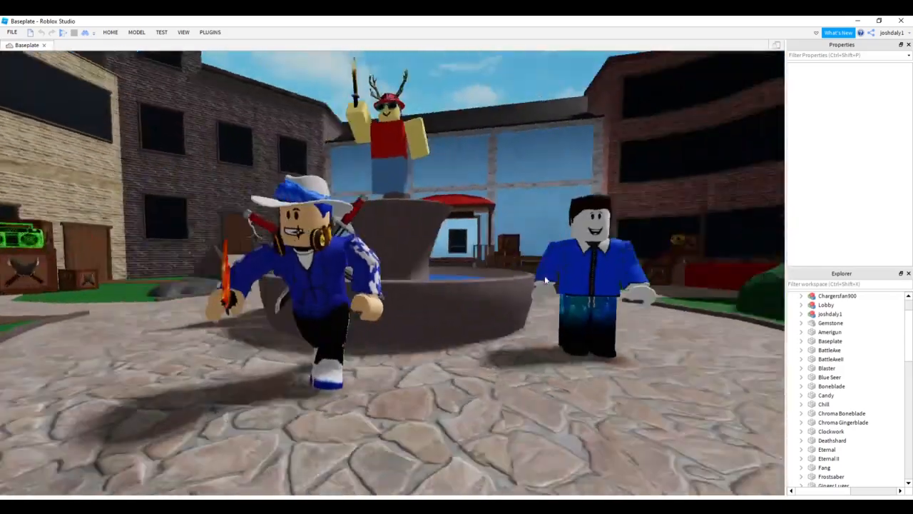
right_drag(544, 279, 545, 280)
right_drag(529, 244, 529, 244)
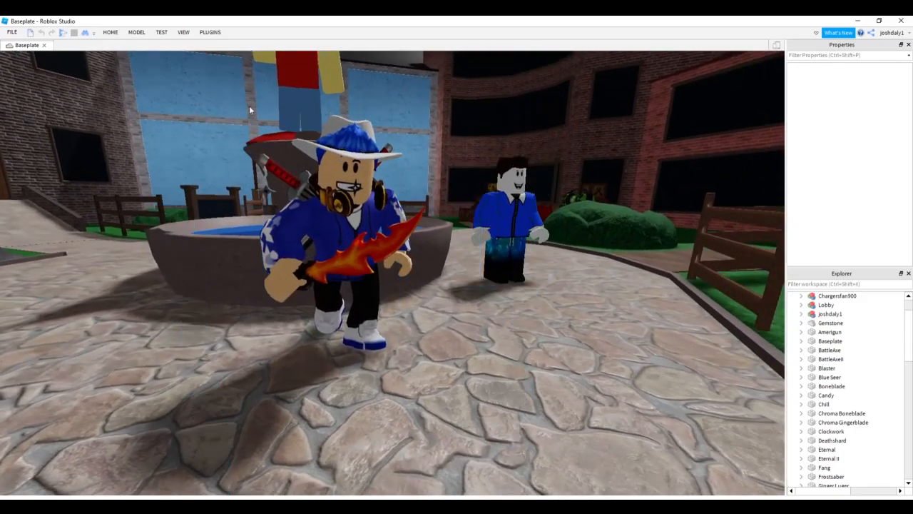
Step: Add a Fire effect to the Heat part inside the white-hatted character's model
scroll(835, 378, down, 2)
scroll(823, 378, down, 1)
scroll(823, 375, up, 5)
click(802, 351)
scroll(851, 385, down, 2)
scroll(849, 386, down, 5)
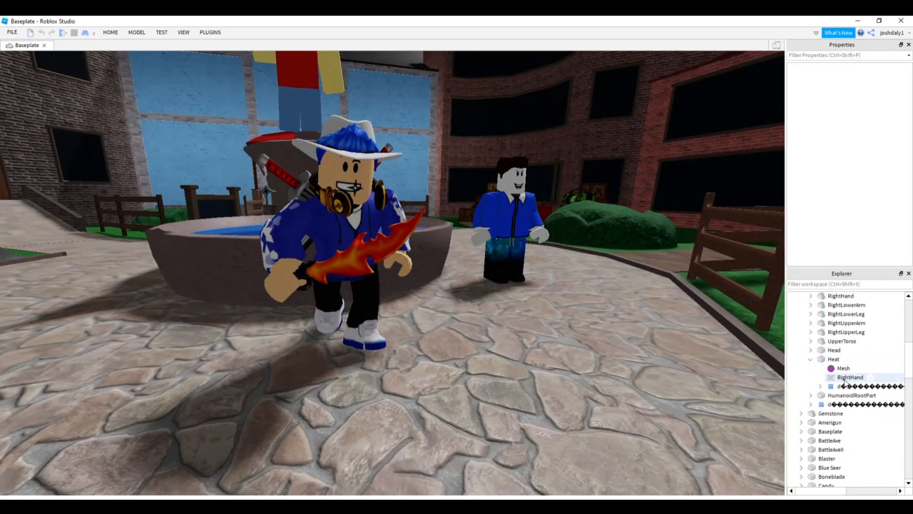
click(829, 359)
click(137, 32)
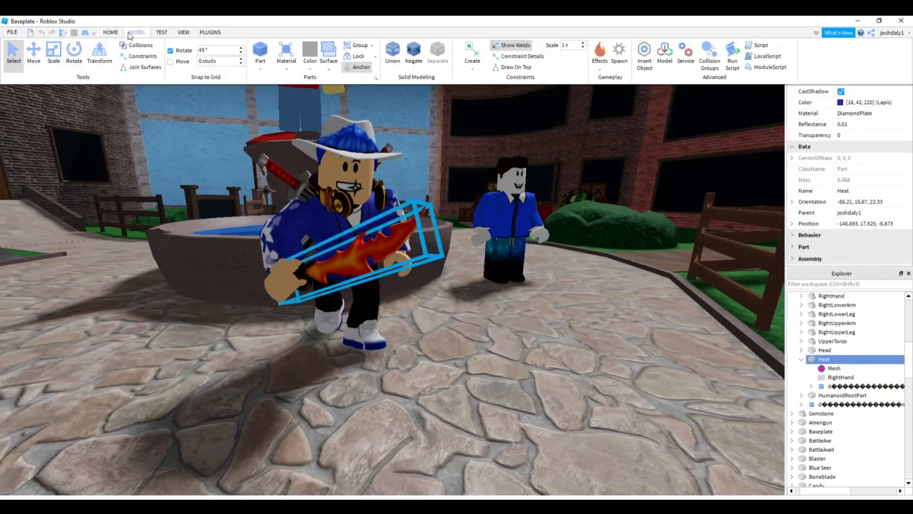
click(600, 54)
click(610, 90)
Step: Set the Fire effect's Heat to 7 and its Size to 2
right_drag(535, 237, 535, 238)
click(850, 112)
text(7)
key(Return)
click(852, 157)
text(2)
key(Return)
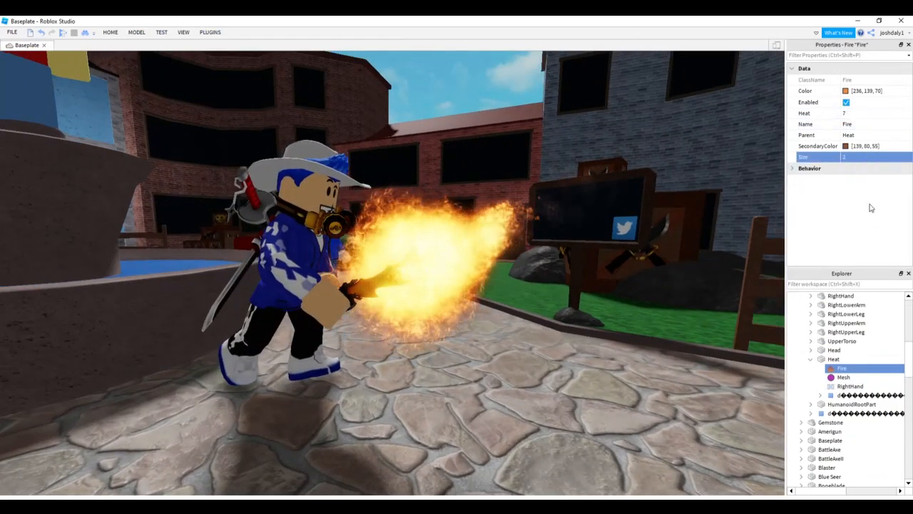
Step: Inspect the flames on the blade up close and delete the Fire effect from the Heat part
right_drag(468, 312, 468, 312)
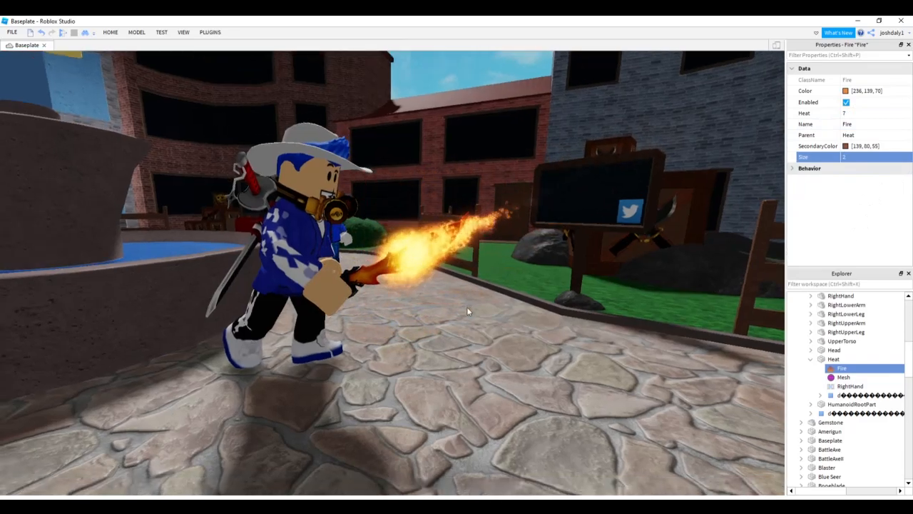
scroll(468, 309, up, 3)
scroll(467, 309, down, 1)
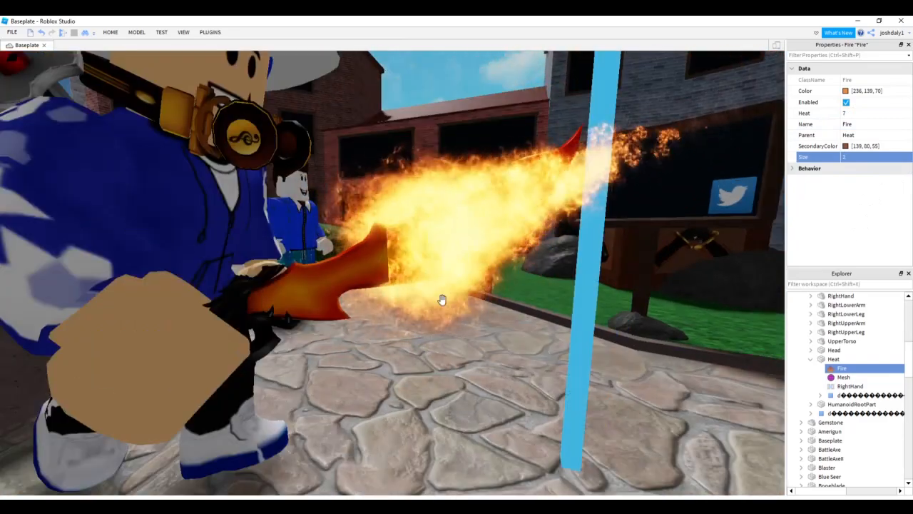
right_drag(449, 279, 449, 279)
scroll(450, 284, down, 2)
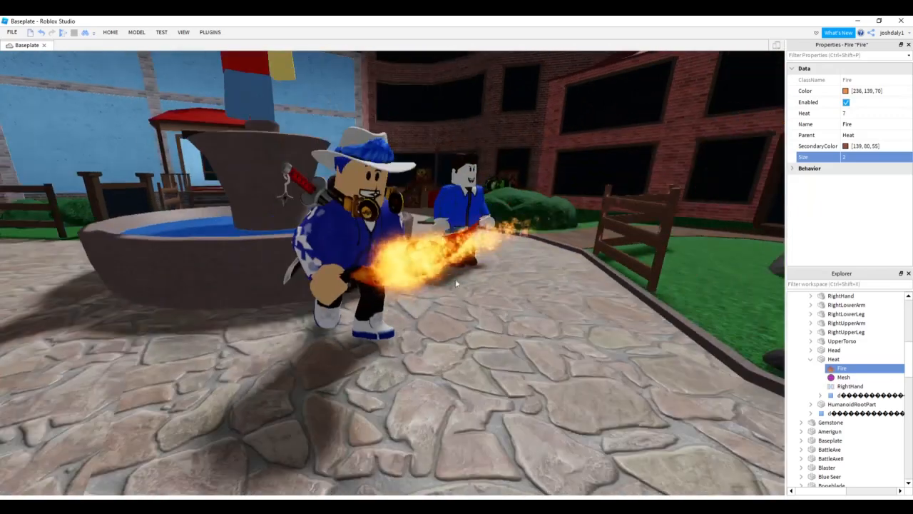
click(843, 367)
key(Delete)
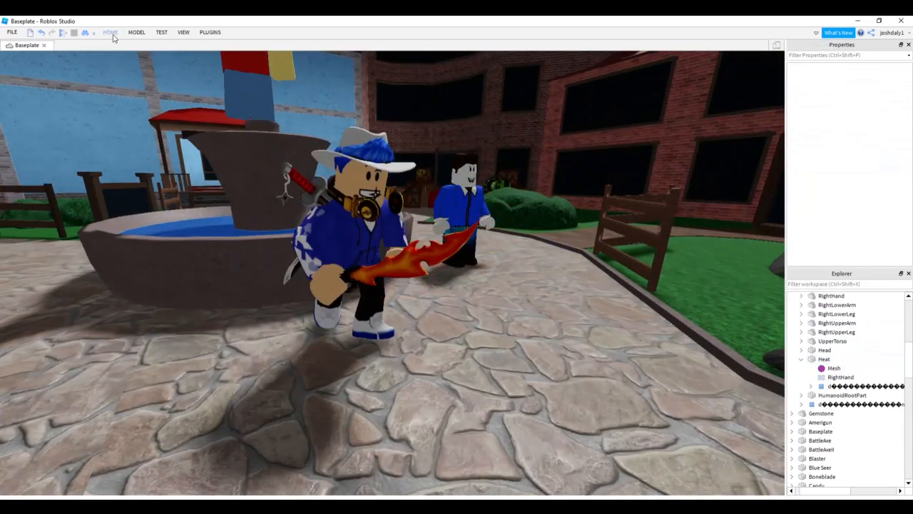
Step: Insert a block part near the white-hatted character and scale it down to a tiny piece
click(112, 33)
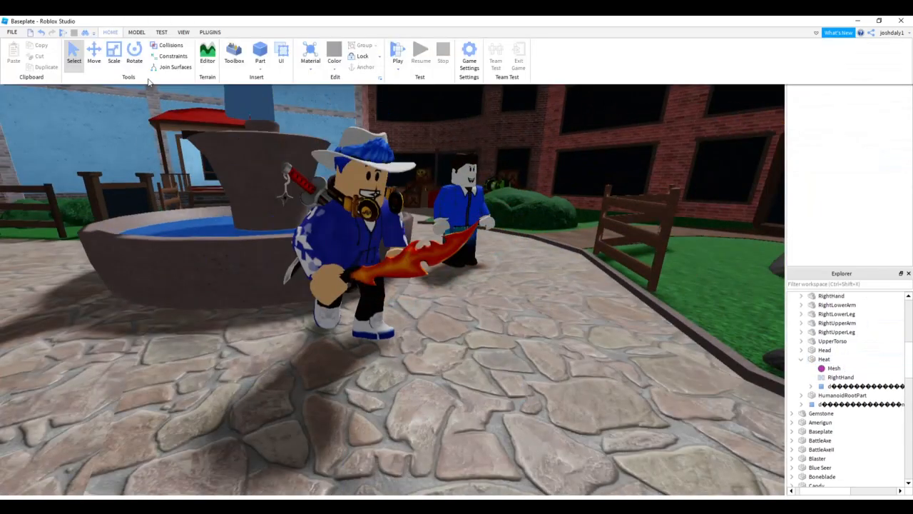
click(136, 33)
click(260, 67)
click(270, 79)
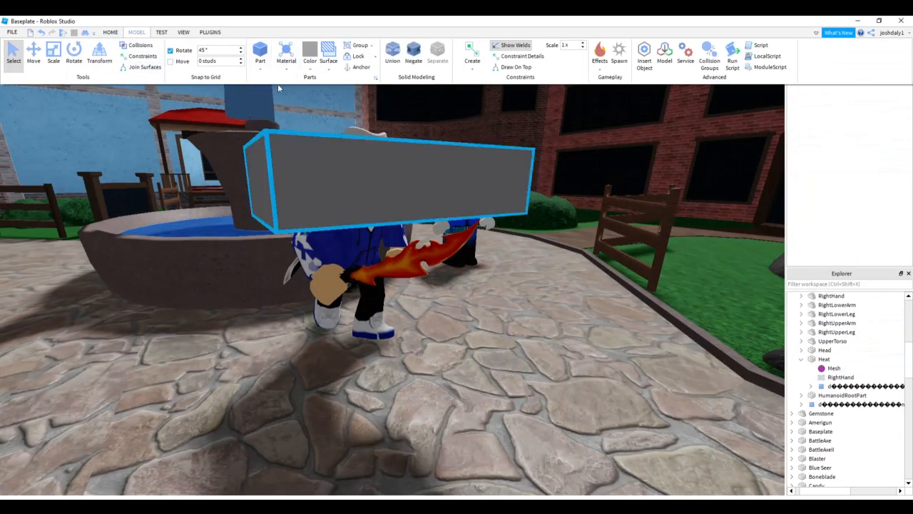
right_drag(422, 190, 425, 102)
scroll(425, 101, up, 2)
scroll(425, 102, down, 5)
click(110, 33)
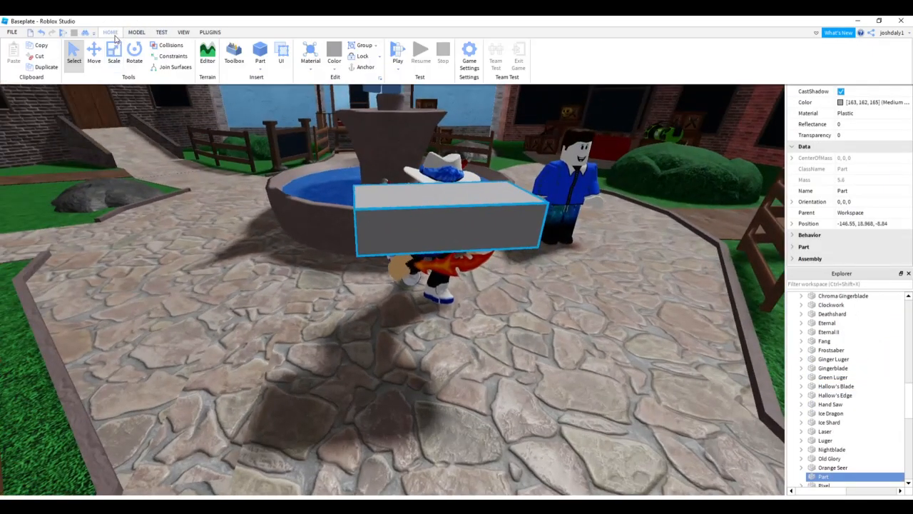
drag(334, 219, 502, 217)
drag(554, 233, 515, 208)
Step: Undo the accidental move of the white-hatted character
click(111, 33)
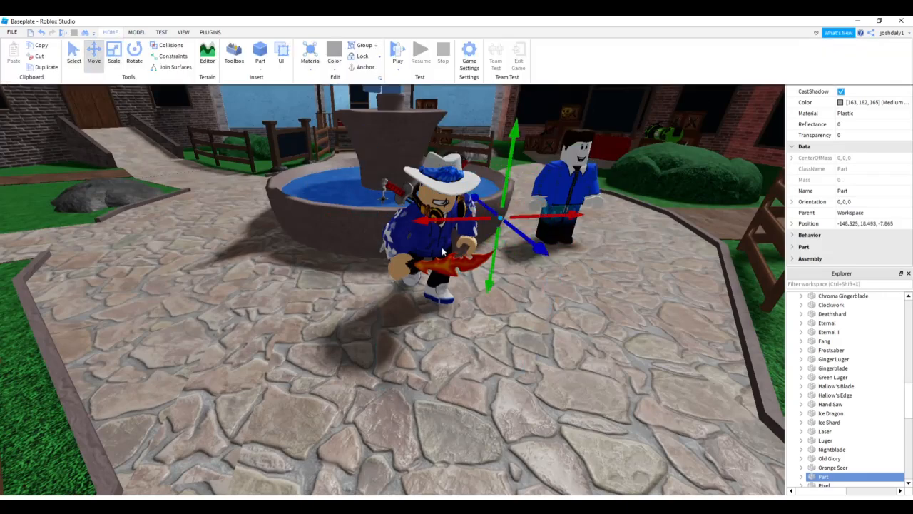
click(438, 246)
click(436, 190)
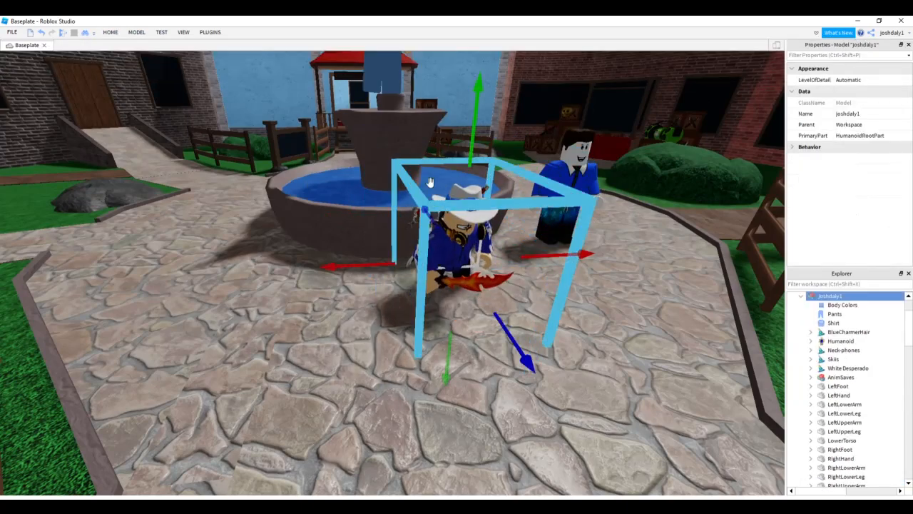
click(42, 33)
Step: Move the tiny block part to the handle of the Heat blade in the character's hand
right_drag(519, 290, 520, 289)
scroll(519, 289, up, 3)
click(305, 230)
right_drag(305, 230, 365, 238)
scroll(365, 238, up, 3)
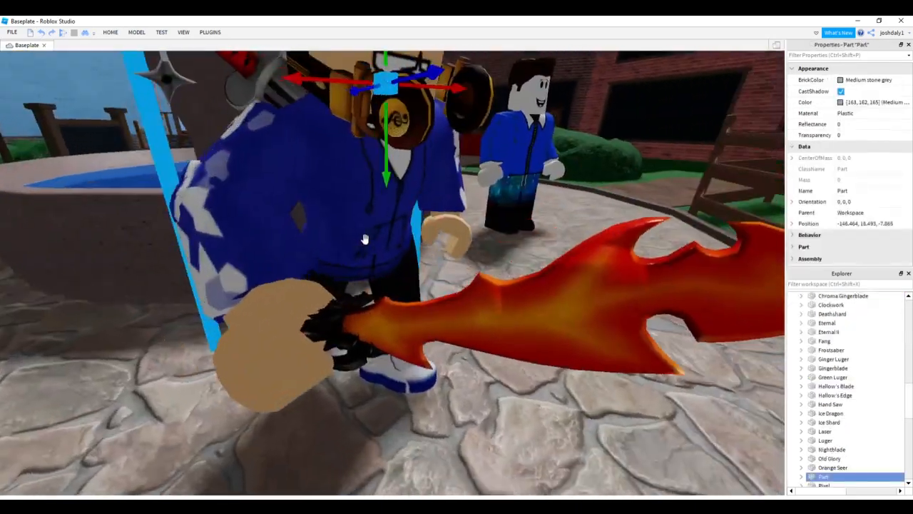
scroll(365, 239, down, 2)
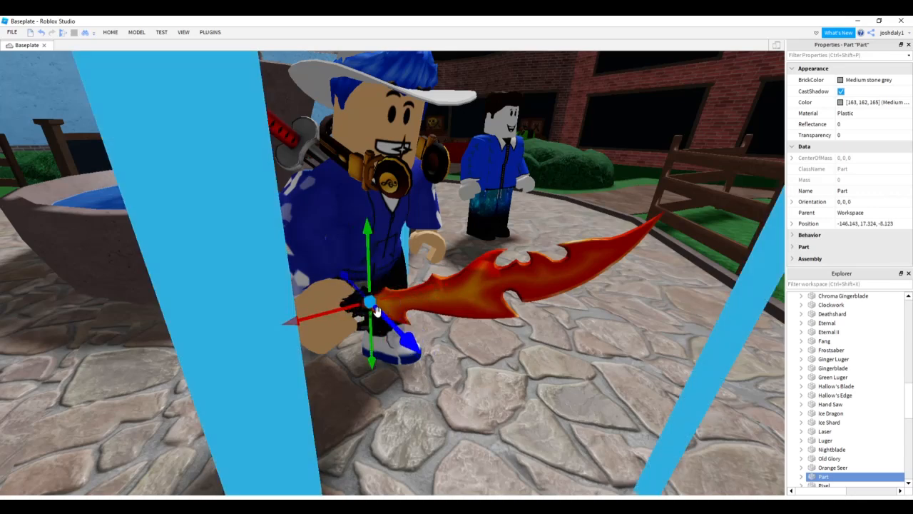
drag(382, 312, 386, 324)
right_drag(496, 300, 499, 310)
Step: Add a Fire effect to the tiny block part at the blade's handle
click(111, 32)
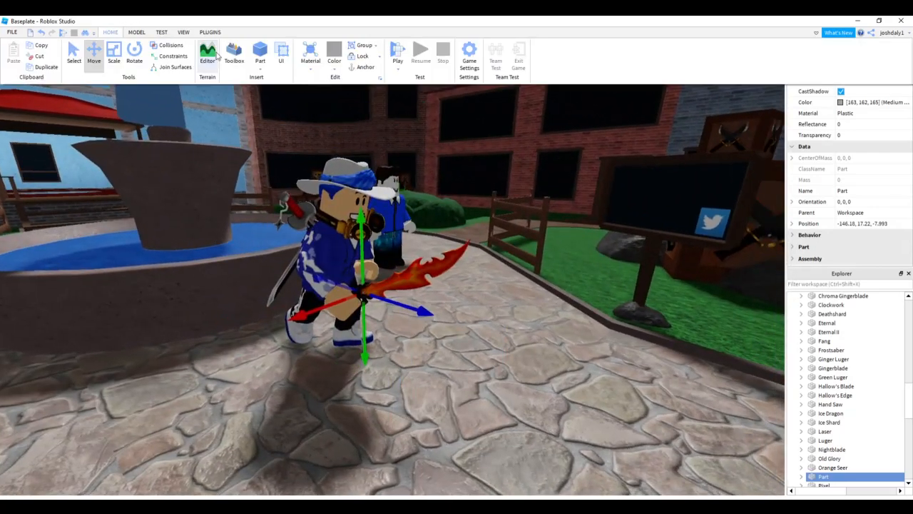
click(136, 32)
click(602, 63)
click(638, 93)
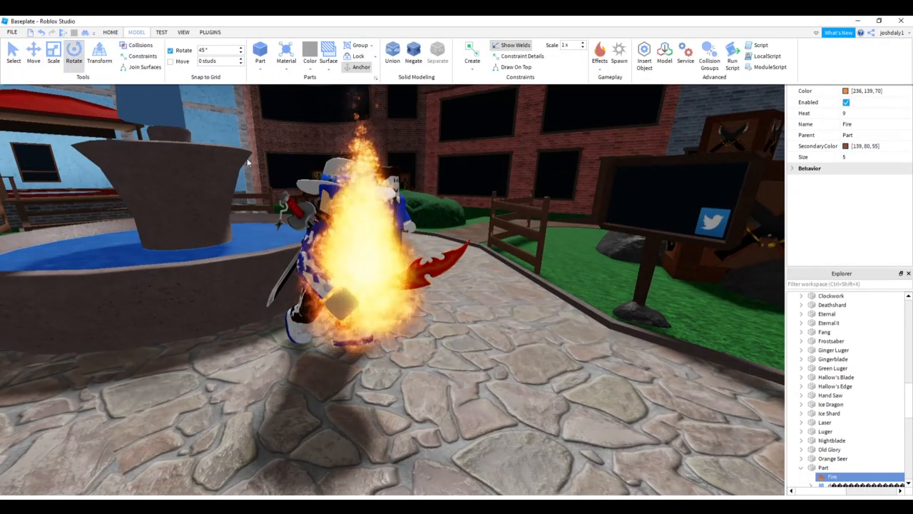
Step: Rotate the block part to an orientation of -45, 90, 0 to aim its flames along the Heat blade
click(824, 469)
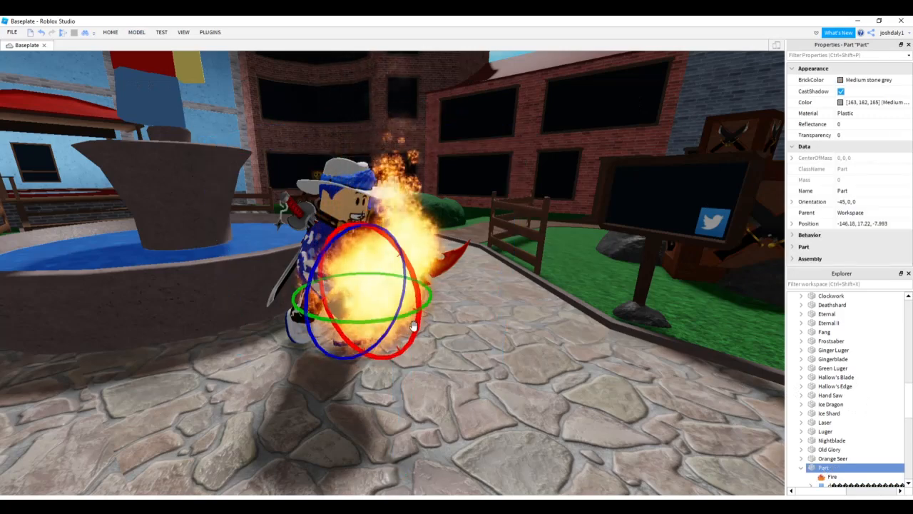
drag(392, 322, 420, 299)
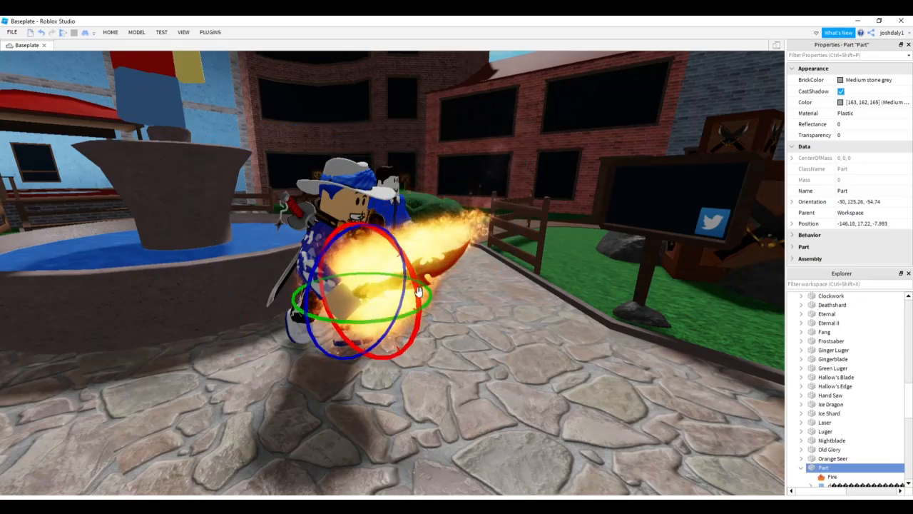
right_drag(547, 262, 546, 261)
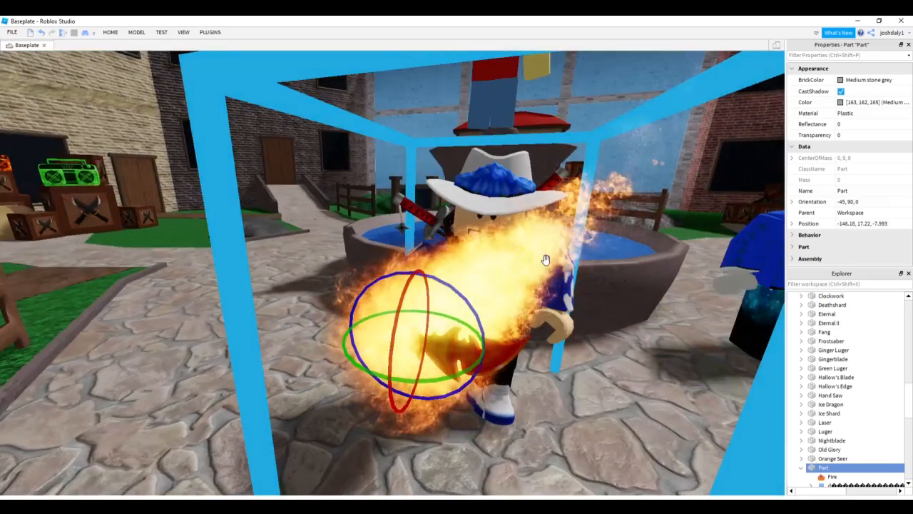
Step: Delete the tiny block part together with its Fire effect
scroll(547, 262, down, 4)
key(Delete)
right_drag(475, 342, 475, 339)
Step: Examine the lobby scene with both characters from near and far
scroll(476, 342, up, 4)
scroll(476, 343, down, 2)
scroll(476, 343, down, 3)
scroll(475, 343, up, 3)
scroll(476, 343, down, 2)
scroll(475, 339, up, 1)
scroll(475, 339, up, 3)
scroll(475, 339, down, 3)
Step: Open the Toolbox, search its models for "mm2 maps", and look through the results
click(110, 32)
click(235, 57)
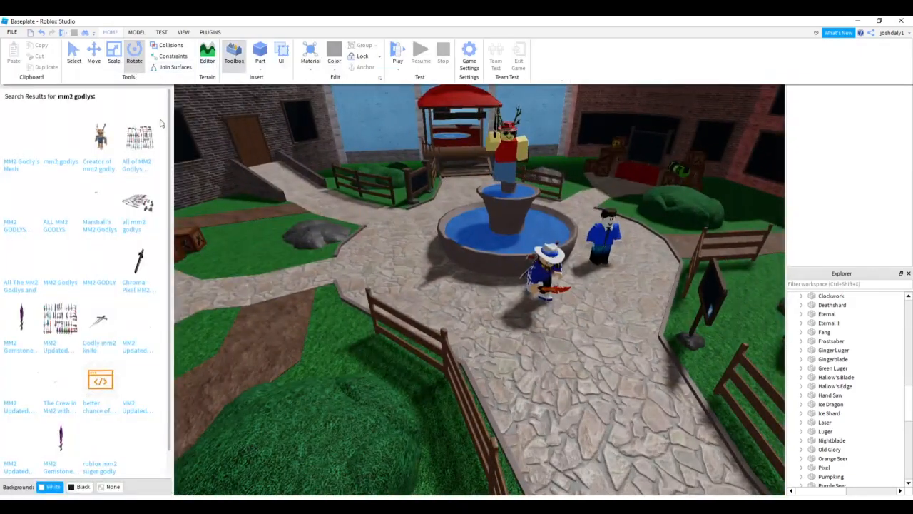
click(137, 77)
text(mm2)
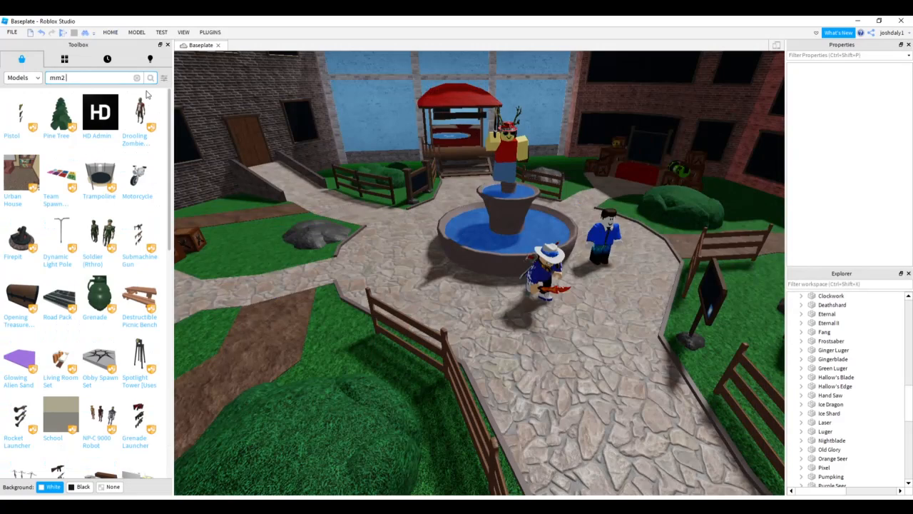
text( maps)
key(Return)
right_drag(511, 205, 512, 205)
key(s)
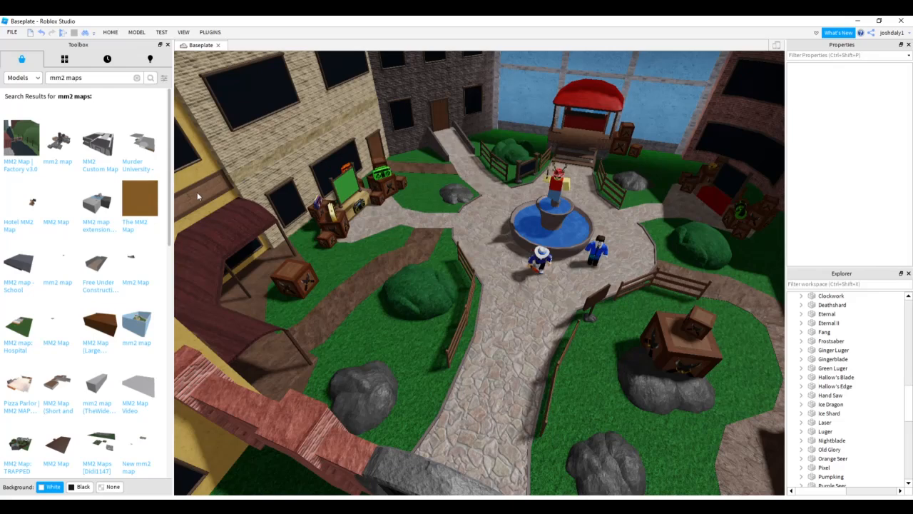
scroll(421, 205, down, 10)
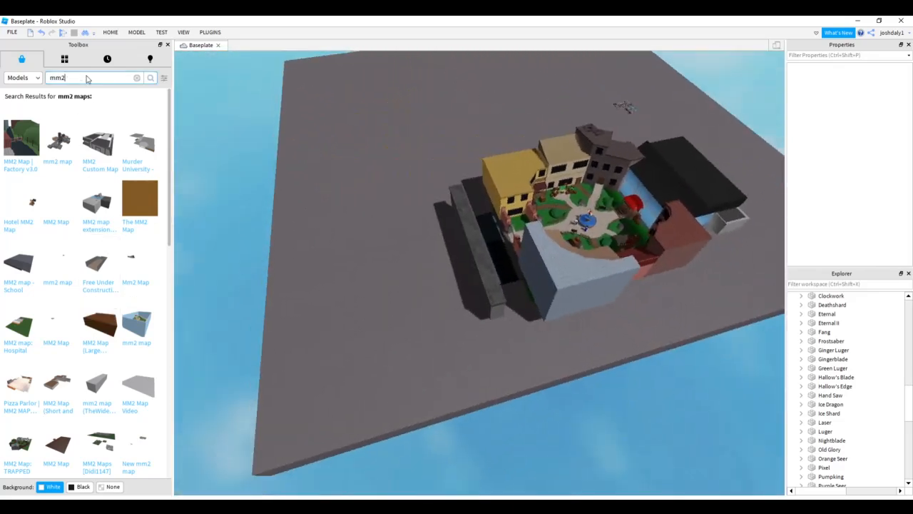
Step: Replace the Lobby model with a house model found by searching the Toolbox for "mm2 house"
key(Return)
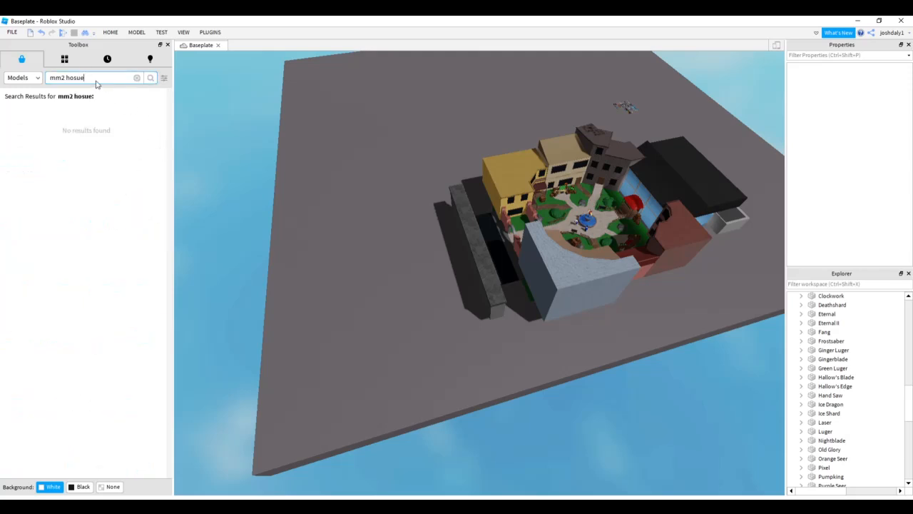
key(Return)
right_drag(298, 211, 298, 211)
drag(62, 174, 421, 184)
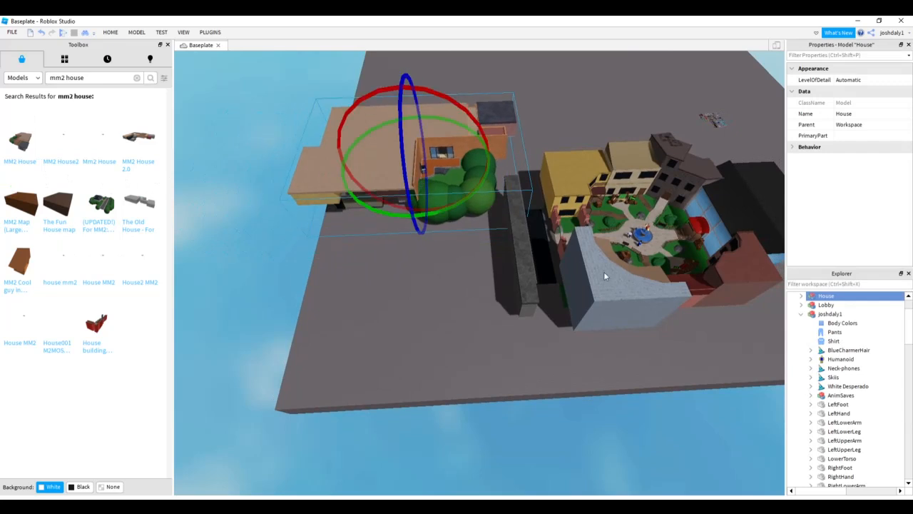
click(825, 305)
key(Delete)
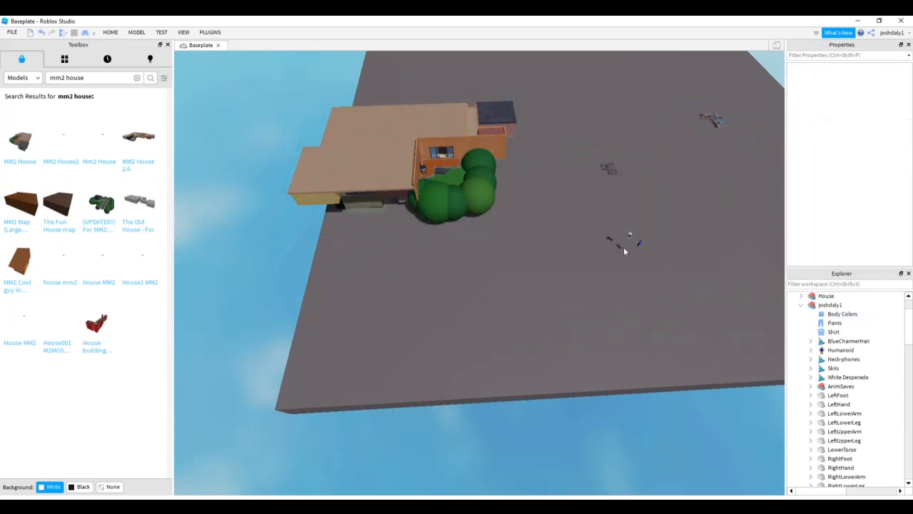
Step: Relocate the blue-haired character with the Heat blade onto the house's wooden deck, in front of the glass doors
click(629, 236)
right_drag(617, 234, 615, 235)
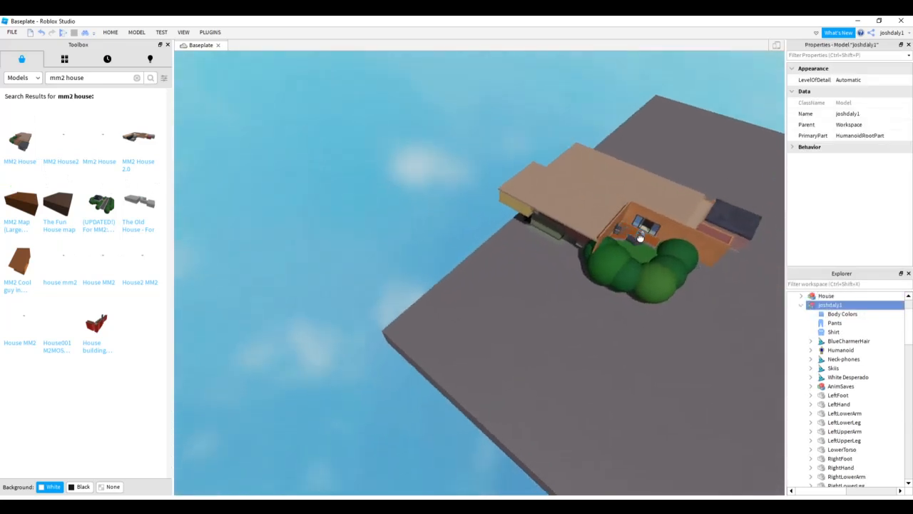
click(567, 301)
right_drag(567, 301, 567, 302)
key(w)
key(w)
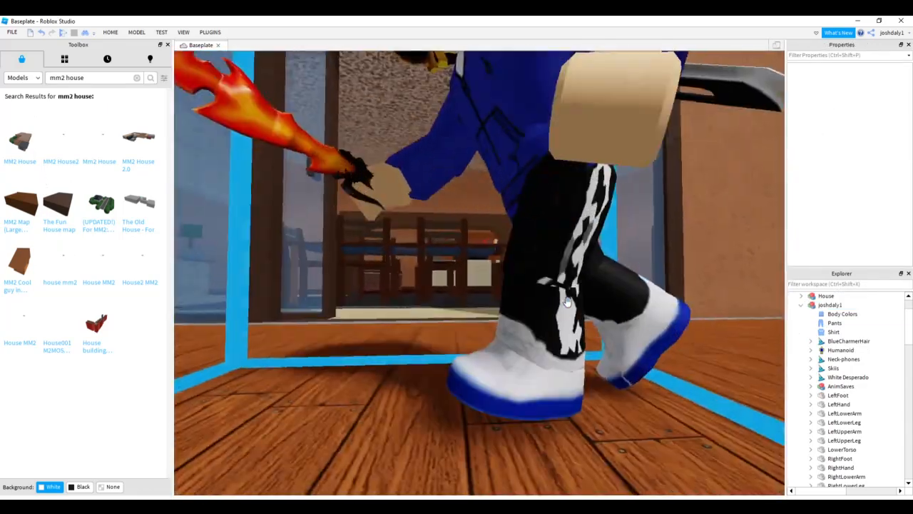
key(s)
click(567, 302)
key(s)
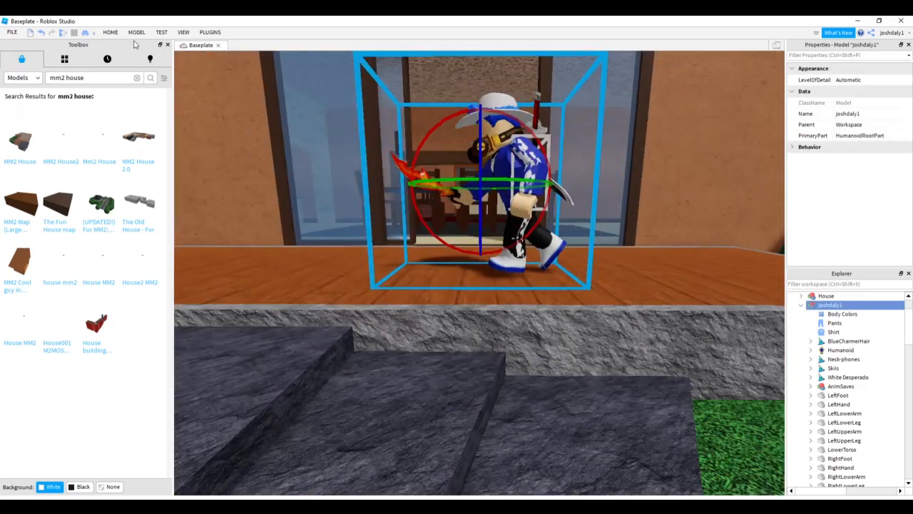
Step: Adjust the character's height with the Move tool so its feet rest on the wooden deck
click(111, 33)
click(93, 54)
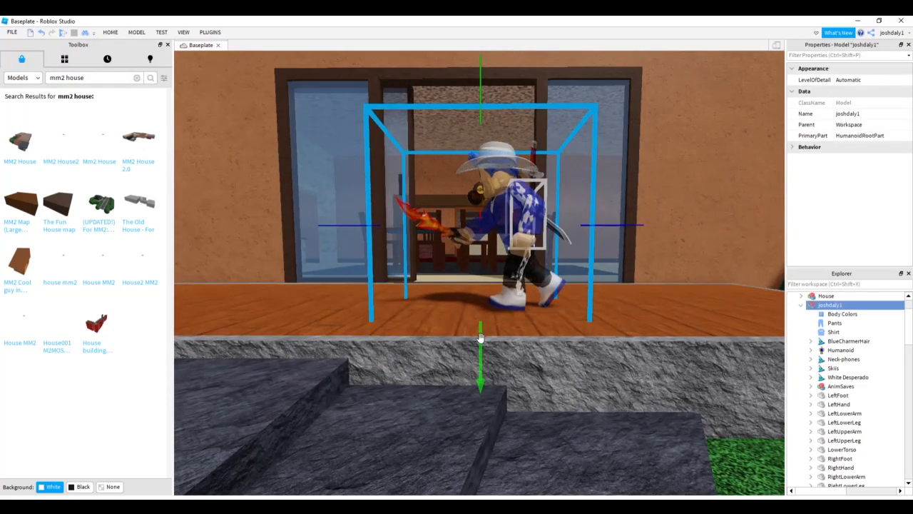
click(461, 304)
key(a)
right_drag(461, 282, 523, 272)
scroll(523, 272, up, 2)
scroll(521, 273, down, 4)
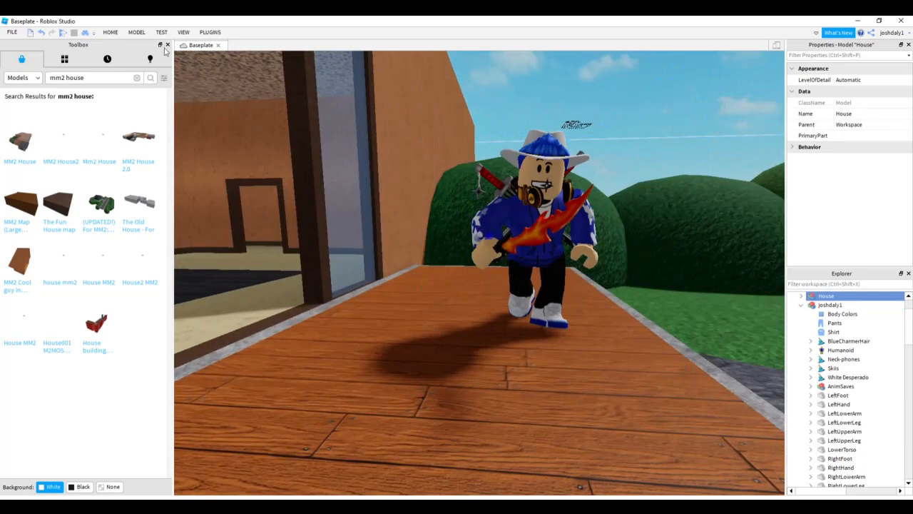
Step: Close the Toolbox, Properties and Explorer, frame the character on the deck, and start a screen capture of the viewport
click(167, 44)
click(908, 44)
click(908, 44)
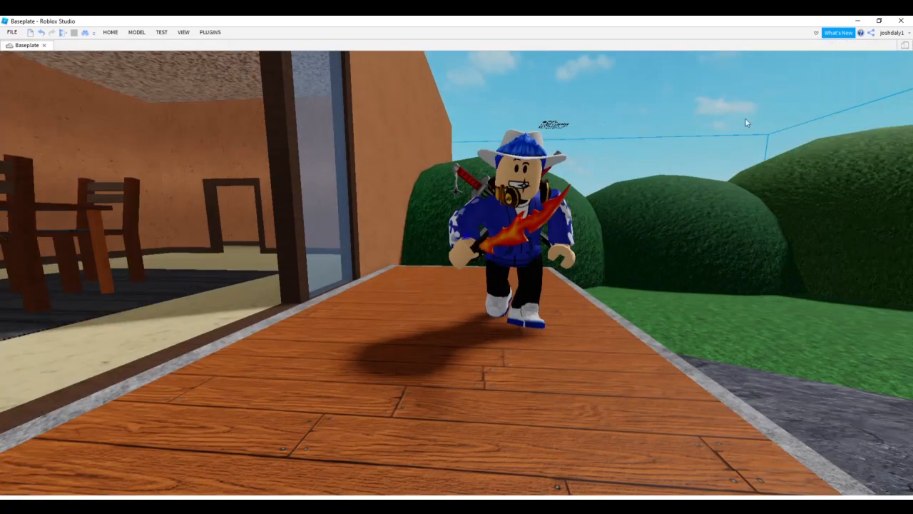
right_drag(644, 325, 645, 326)
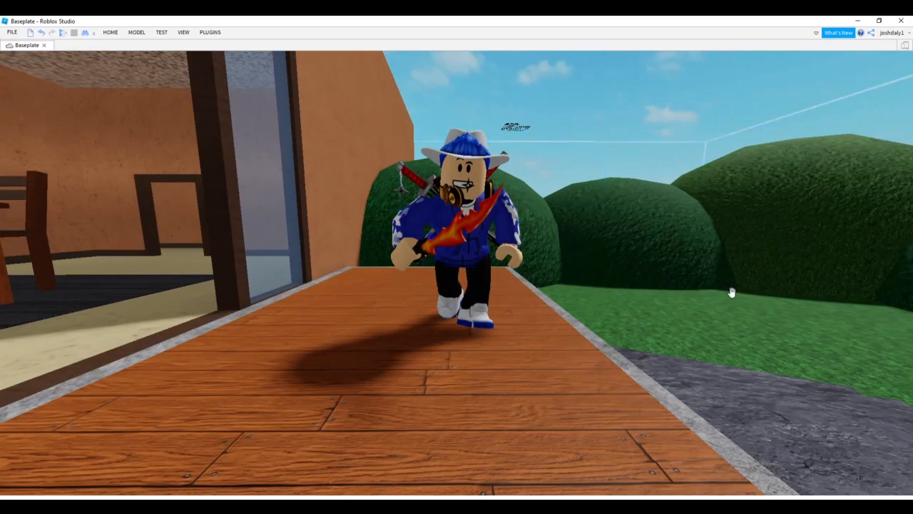
key(Print)
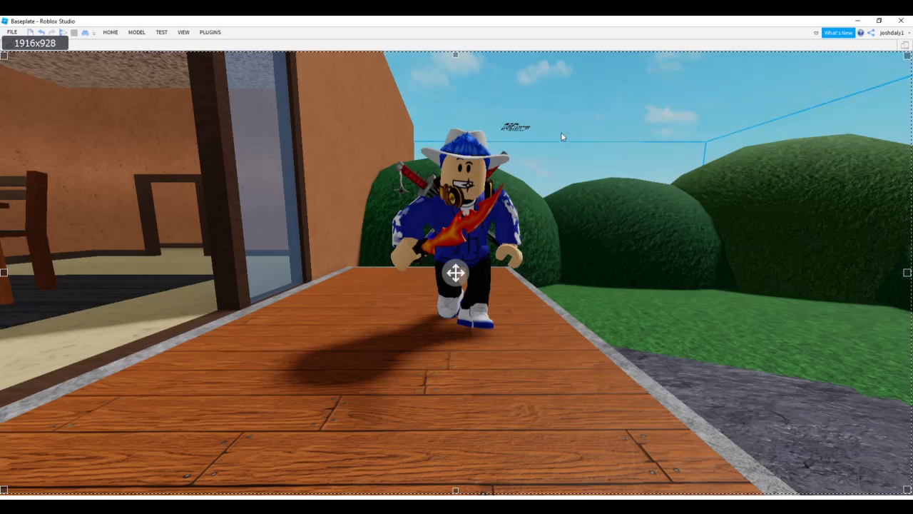
Step: Rotate the character about its vertical axis so it faces outward from the glass doors
right_drag(613, 270, 623, 257)
key(s)
click(623, 257)
click(114, 34)
click(134, 51)
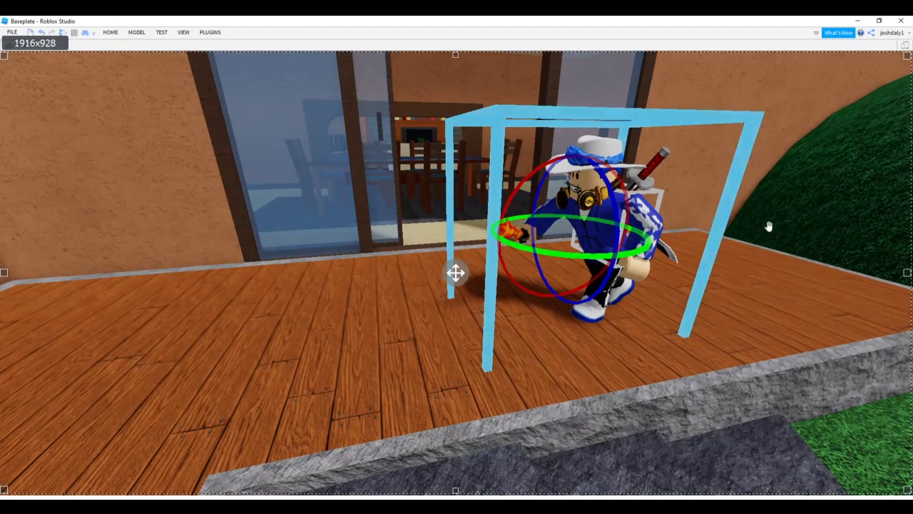
drag(646, 239, 601, 235)
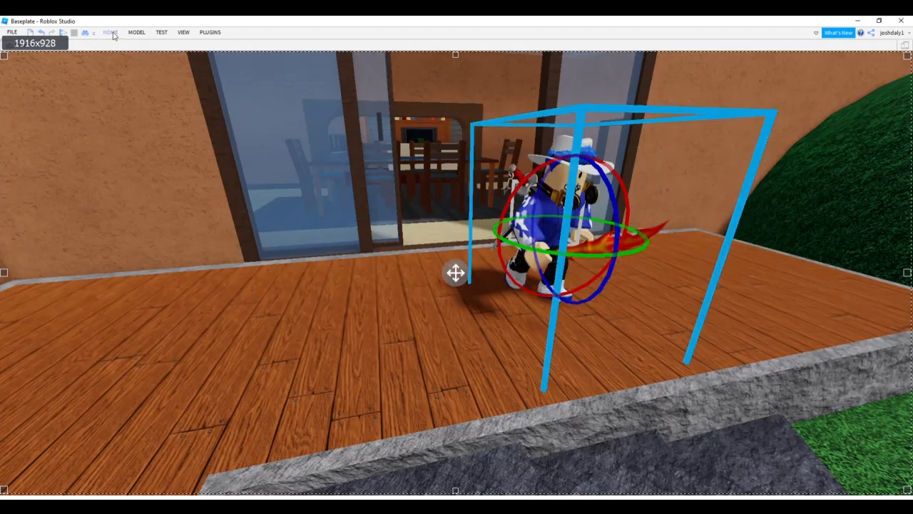
Step: Move the character along the deck until it stands centred in front of the open doorway
click(111, 32)
click(93, 51)
drag(686, 287, 602, 245)
drag(448, 219, 399, 222)
click(714, 166)
right_drag(714, 166, 720, 162)
key(w)
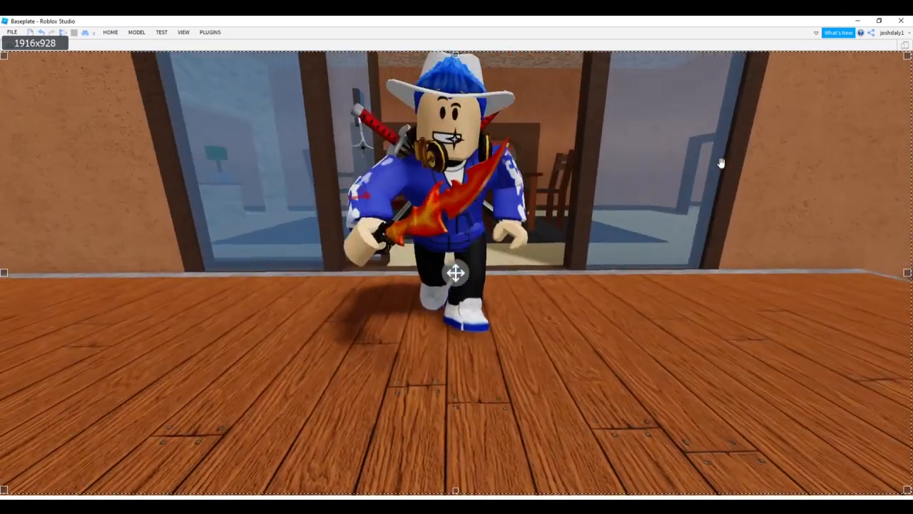
Step: Switch to the Select tool, frame the deselected character head-on before the doorway, and capture the viewport as a screenshot
click(107, 33)
click(74, 54)
click(694, 338)
key(s)
right_drag(672, 346, 673, 346)
key(w)
key(s)
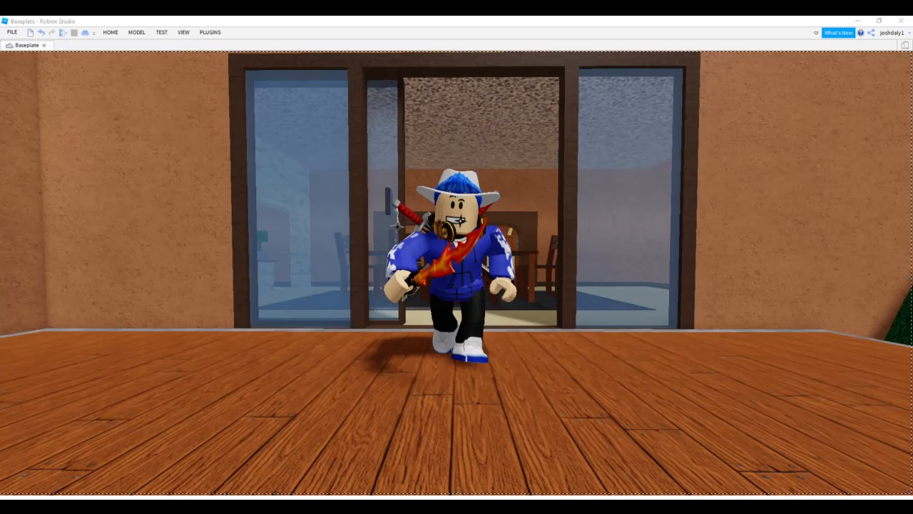
click(515, 318)
click(894, 471)
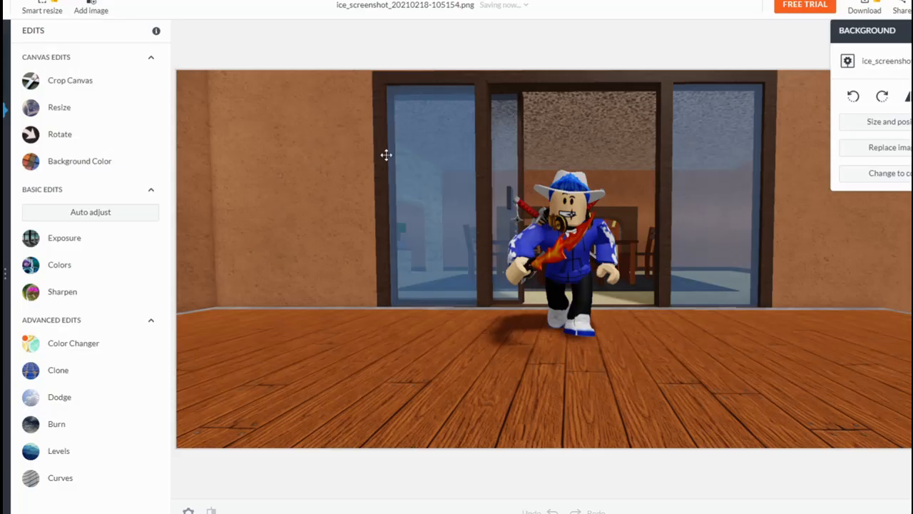
Step: Look through the add-image sources and the Touch Up tools for the screenshot in the PicMonkey photo editor
click(100, 10)
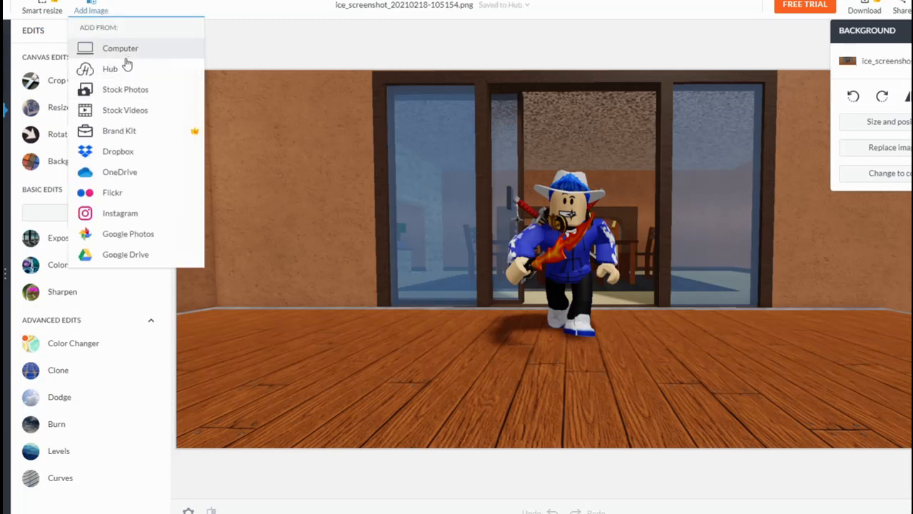
click(329, 70)
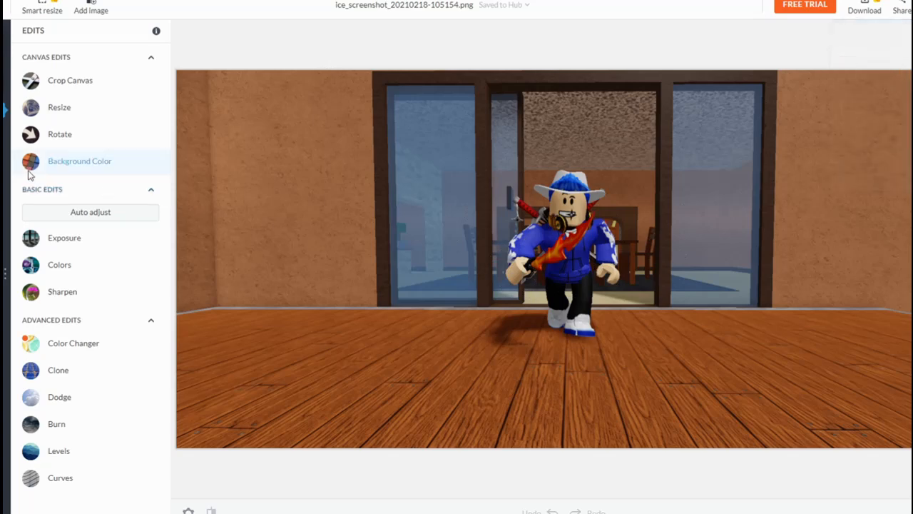
click(4, 128)
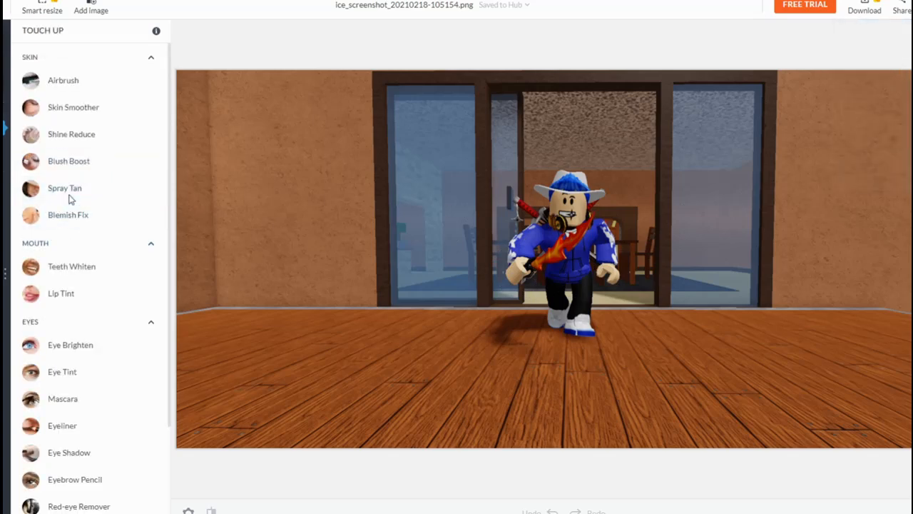
click(65, 191)
drag(60, 426, 155, 426)
mouse_move(266, 186)
mouse_down()
mouse_move(271, 290)
mouse_move(354, 473)
mouse_move(521, 66)
mouse_move(593, 508)
mouse_move(827, 89)
mouse_move(855, 386)
mouse_move(895, 446)
mouse_up()
click(62, 506)
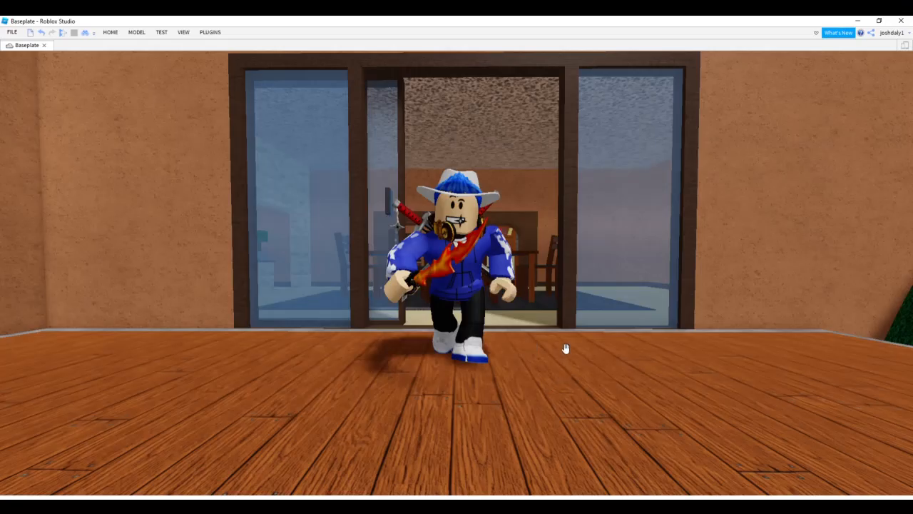
Step: Return to Roblox Studio, show the Explorer again, and collapse the character's model tree
right_drag(564, 347, 562, 339)
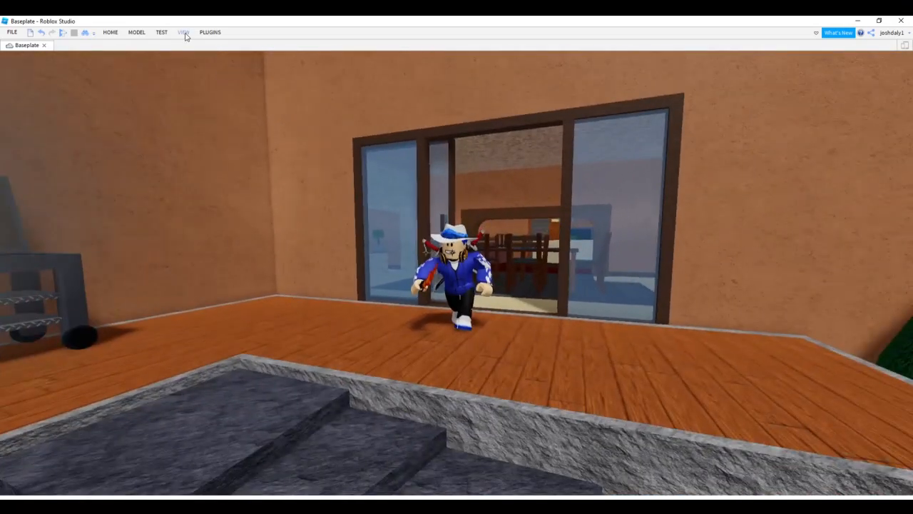
click(184, 32)
click(17, 56)
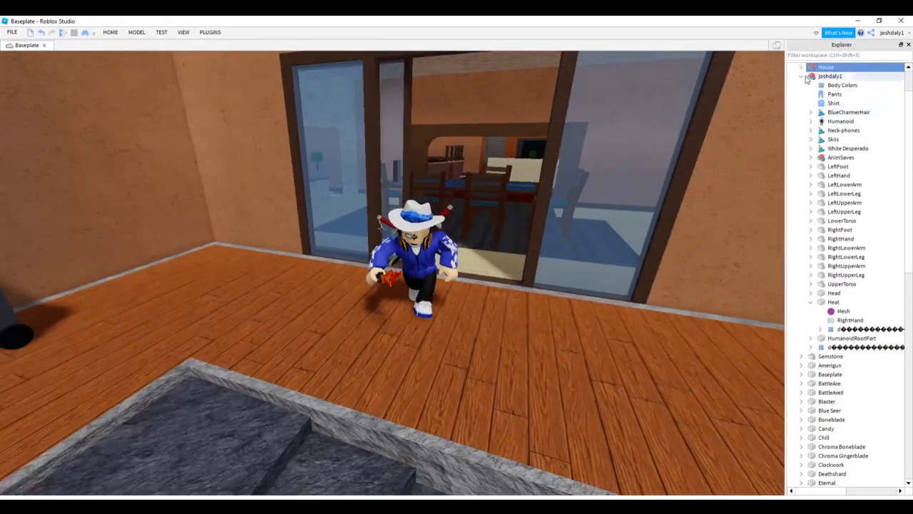
click(801, 76)
right_drag(569, 191, 569, 191)
key(w)
key(s)
Step: Start exporting the character model as an OBJ file into the Thumbnails folder on the Desktop
click(827, 76)
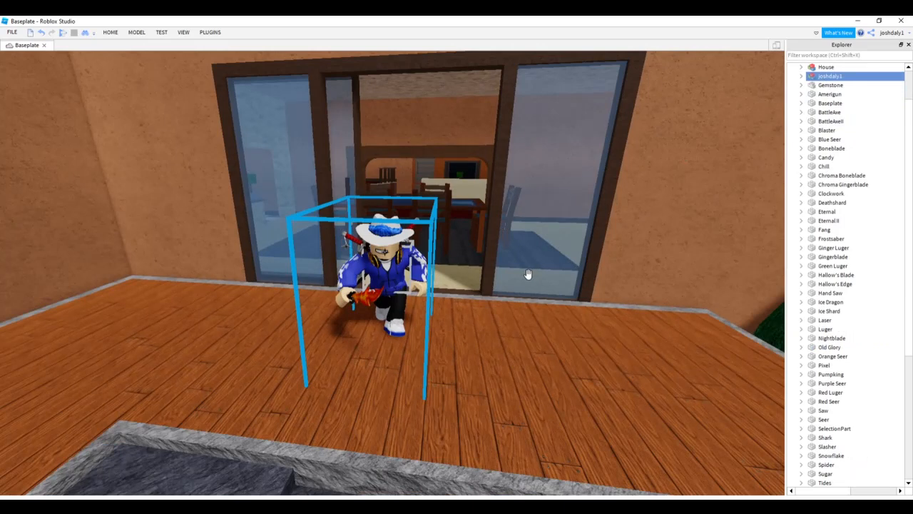
right_click(814, 79)
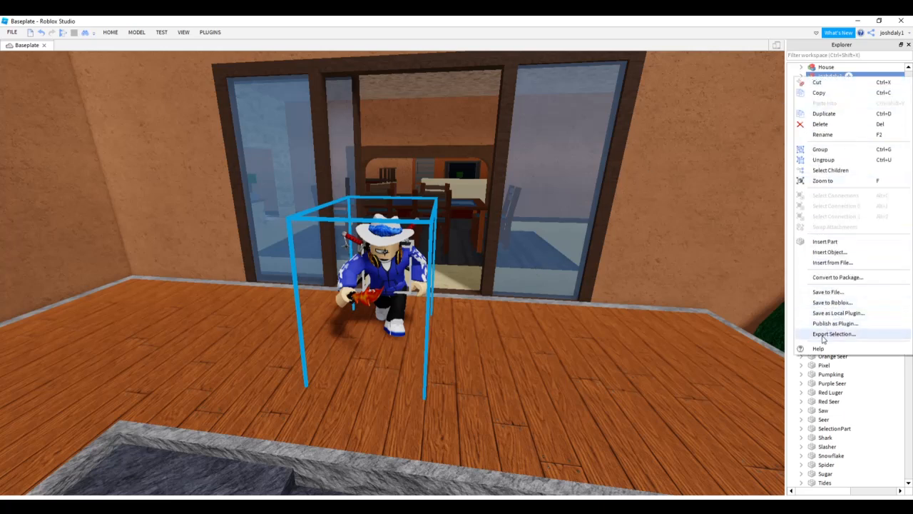
click(827, 334)
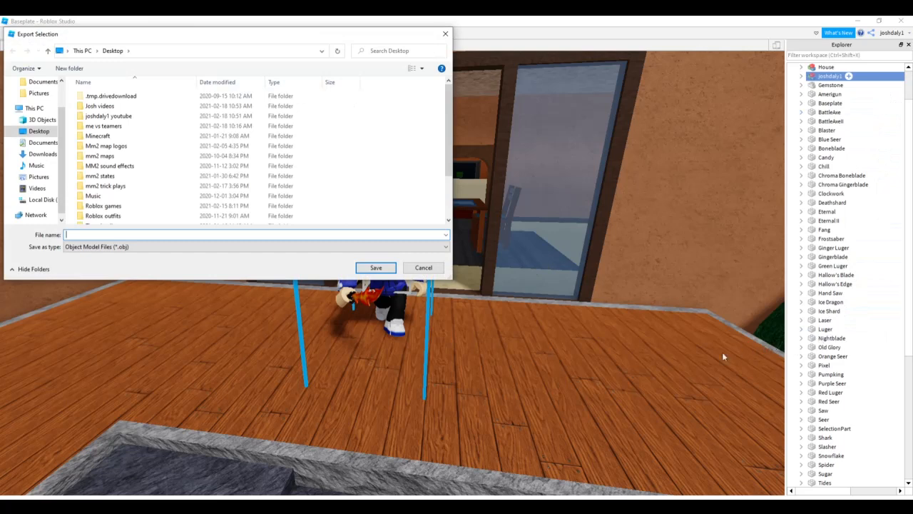
scroll(147, 206, down, 2)
double_click(107, 168)
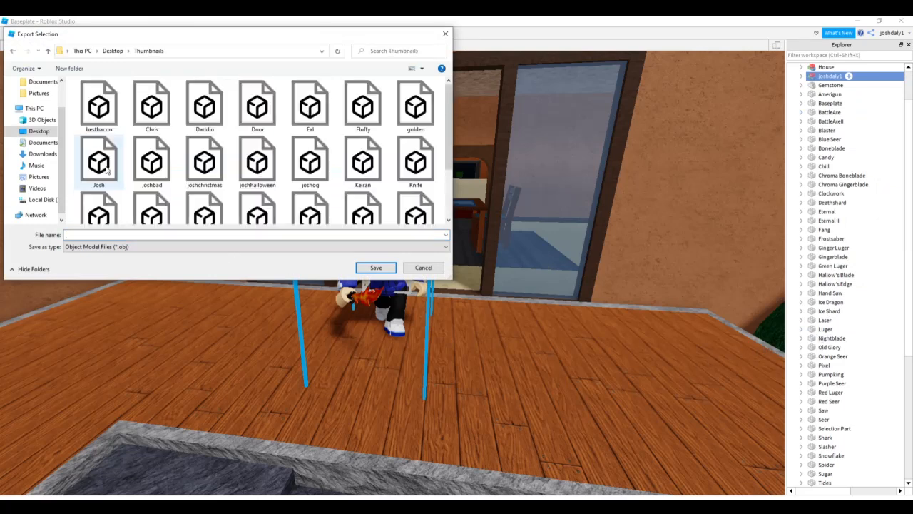
Step: Name the exported model josh and save it as an OBJ in the Thumbnails folder, replacing the existing file
click(187, 234)
text(h)
key(BackSpace)
text(jos)
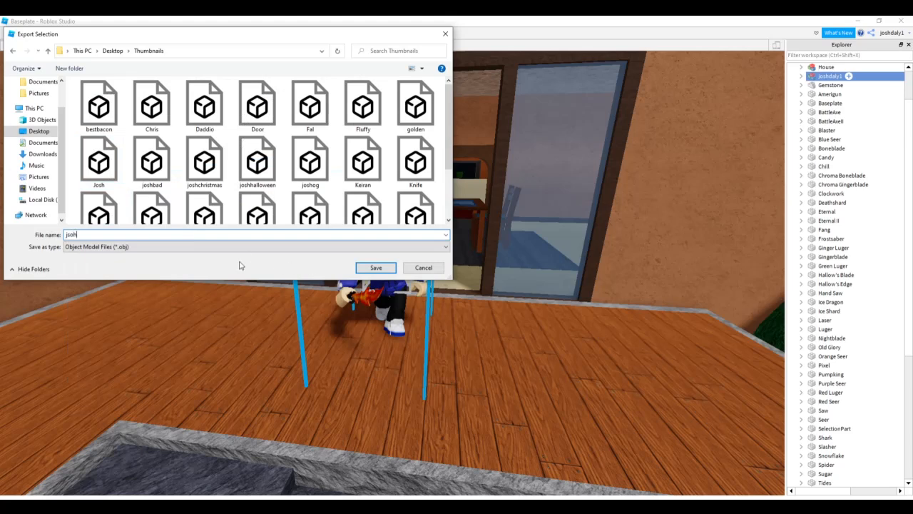
text(h)
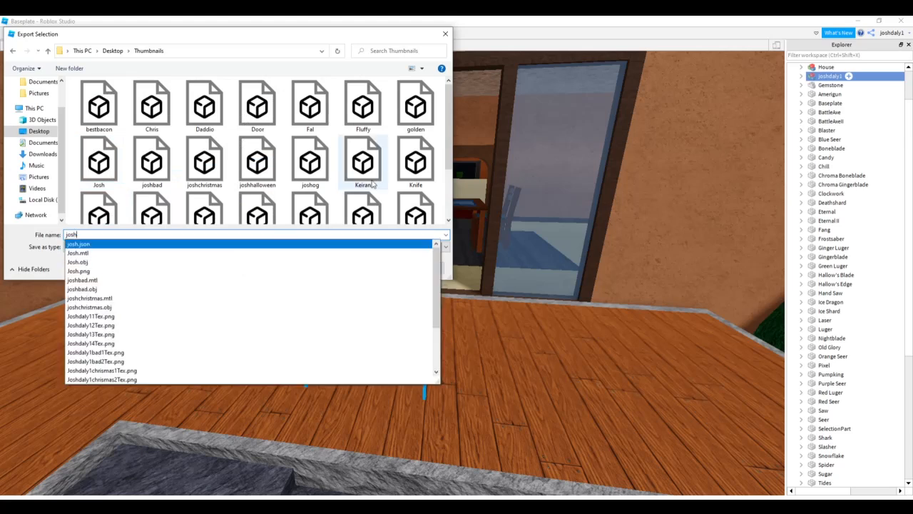
click(452, 259)
scroll(343, 171, down, 2)
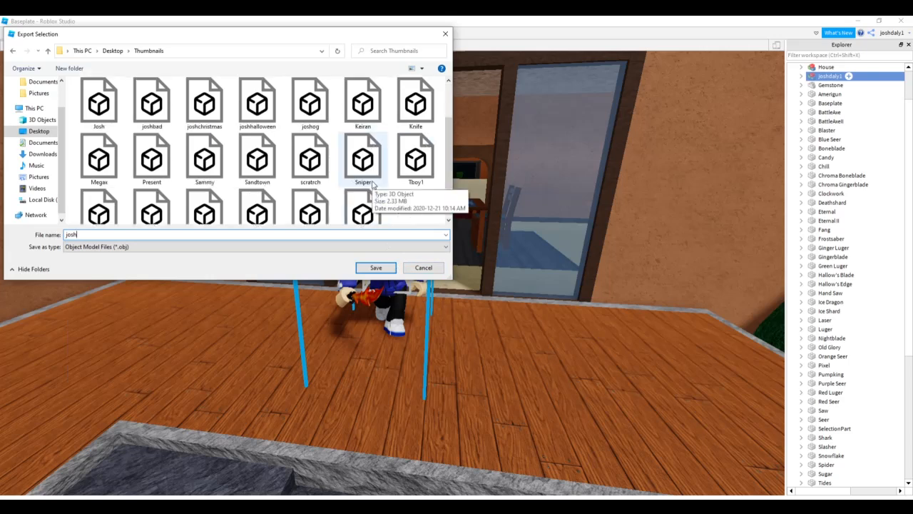
scroll(340, 170, up, 1)
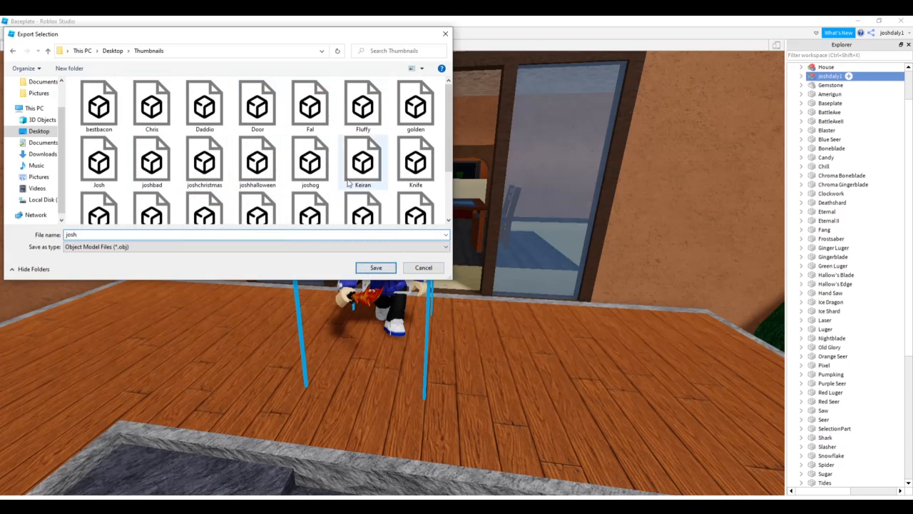
click(376, 268)
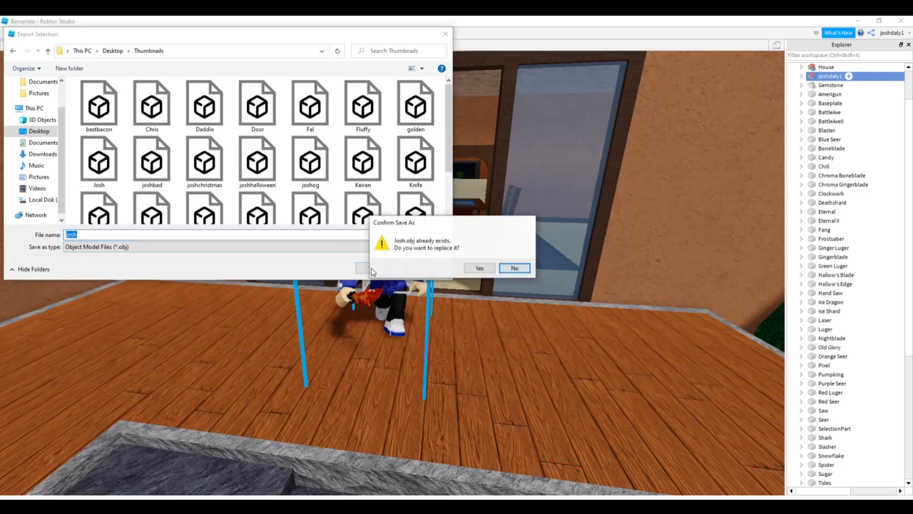
click(481, 268)
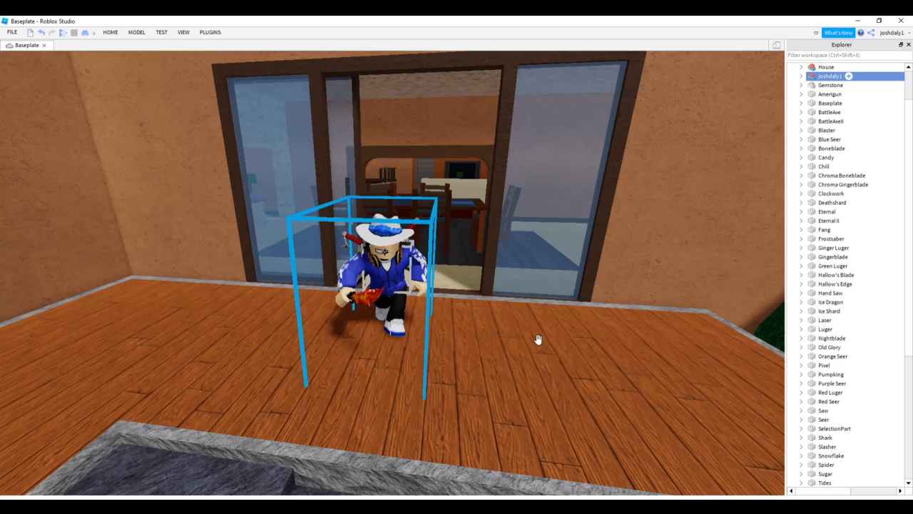
Step: Switch to Blender with a new scene and delete the default cube
click(521, 241)
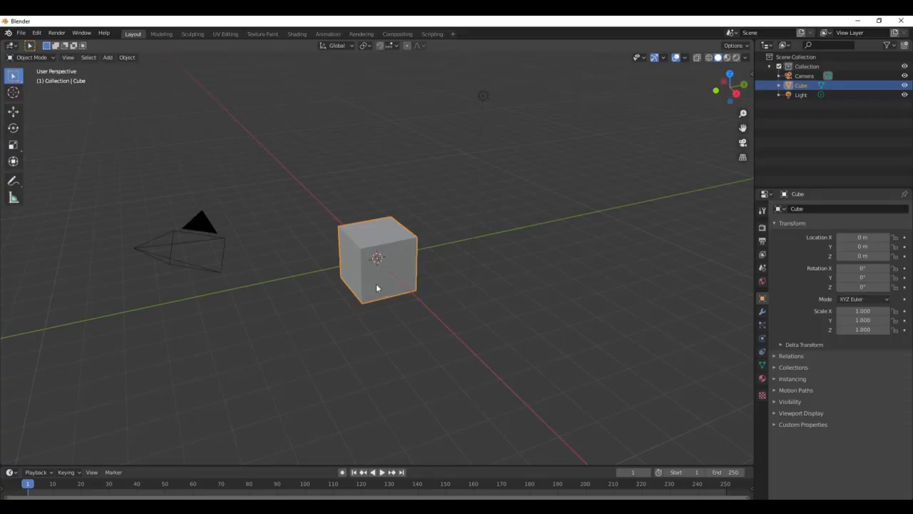
right_click(377, 289)
click(335, 441)
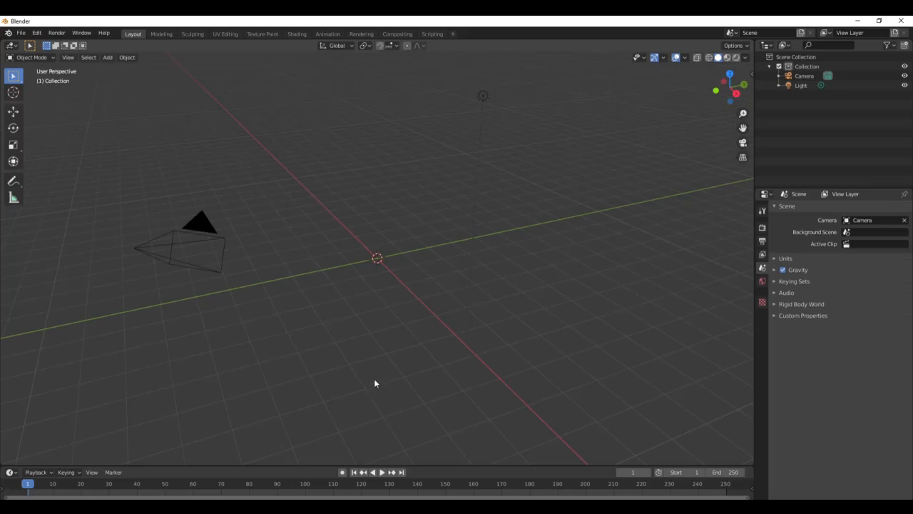
Step: Import josh.obj from the Thumbnails folder as a Wavefront OBJ
click(37, 33)
mouse_move(21, 34)
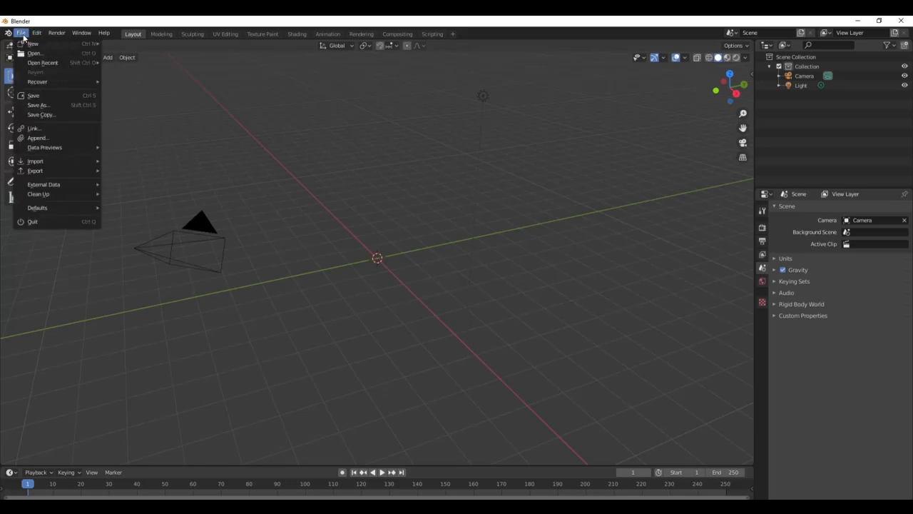
mouse_move(30, 159)
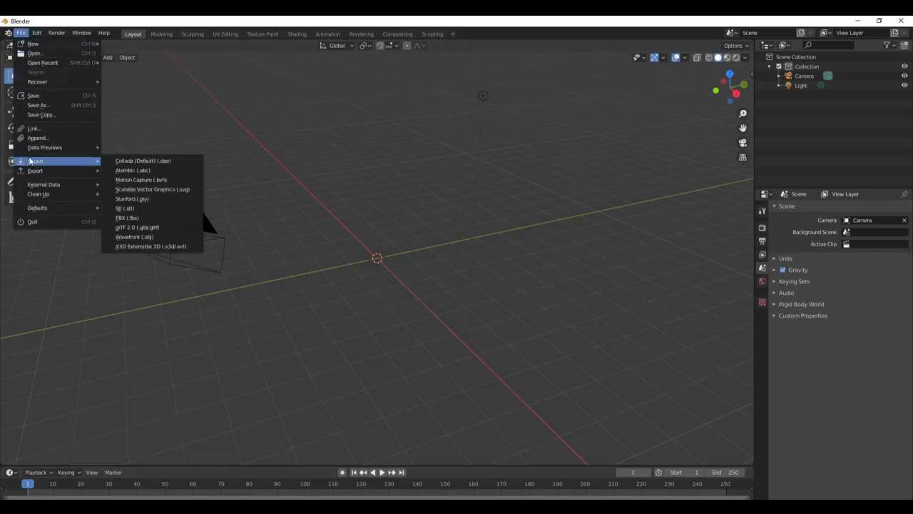
click(149, 238)
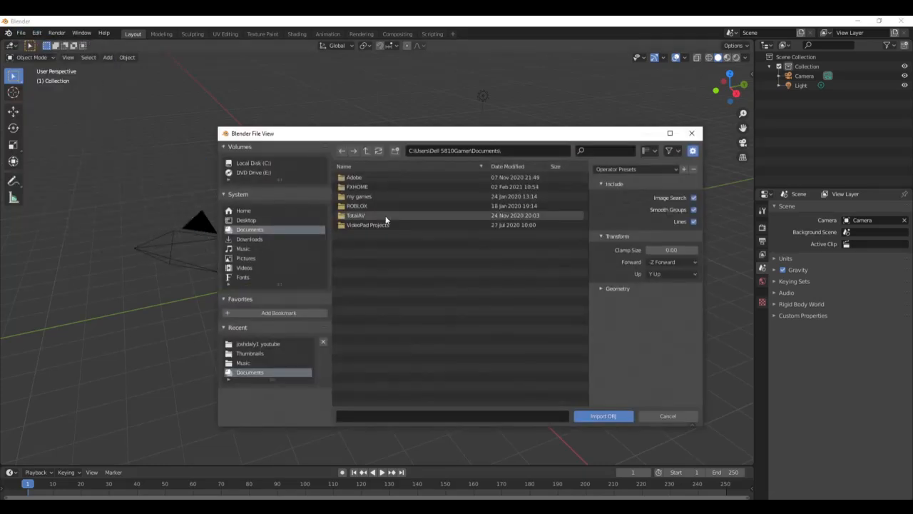
click(260, 353)
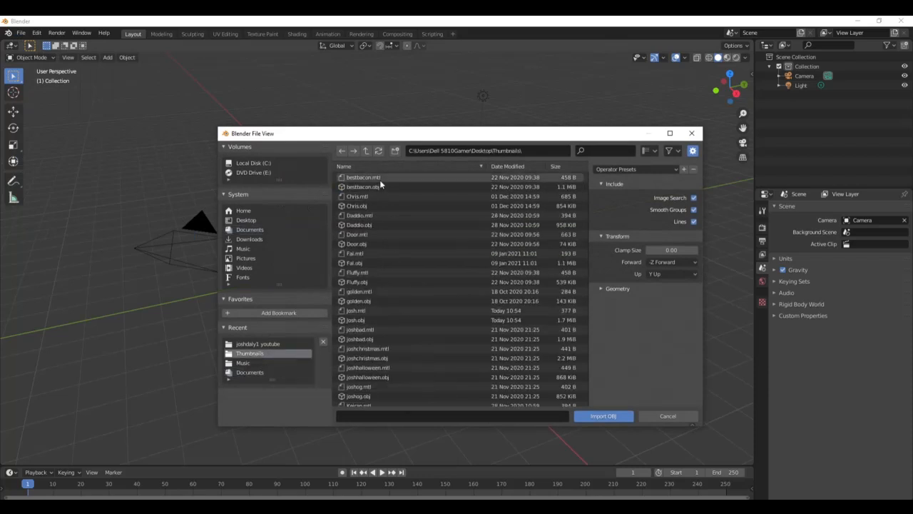
click(397, 319)
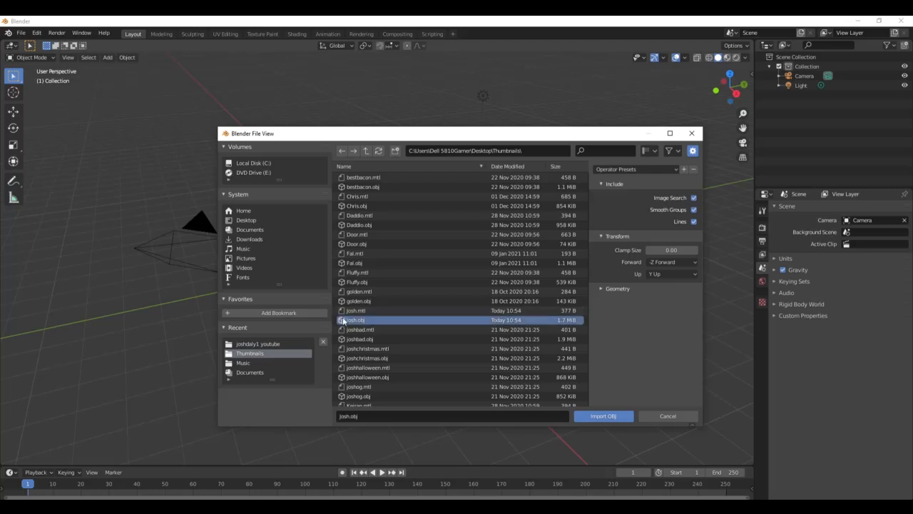
click(601, 416)
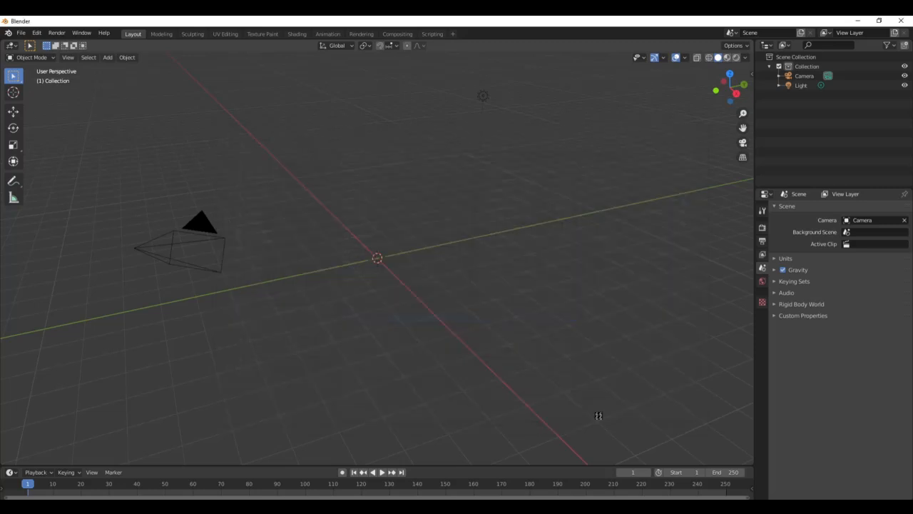
Step: Deselect the imported character and show its textures with Material Preview shading, viewing it from the front
middle_drag(376, 258, 504, 211)
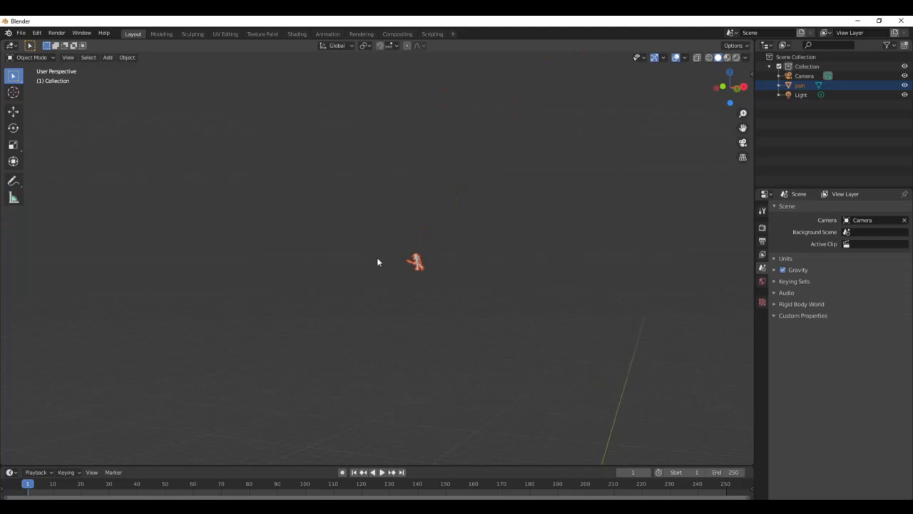
middle_drag(384, 258, 411, 259)
key(w)
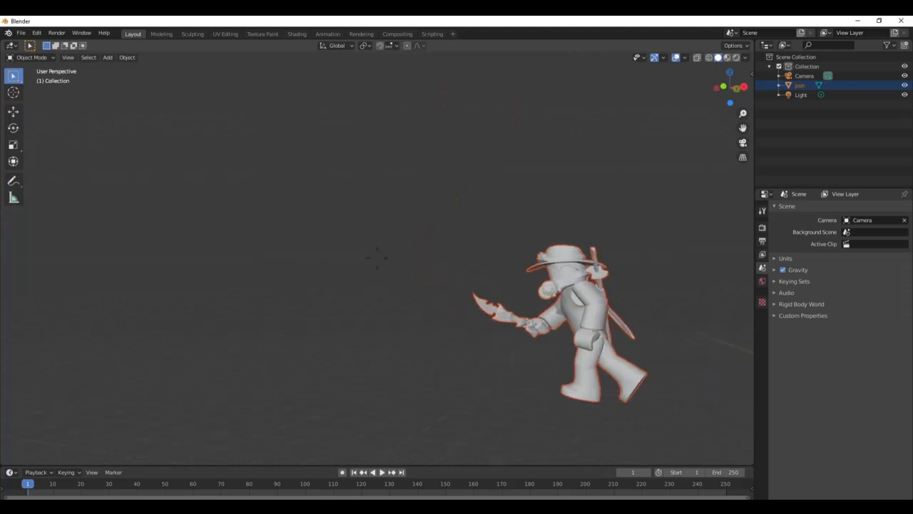
key(w)
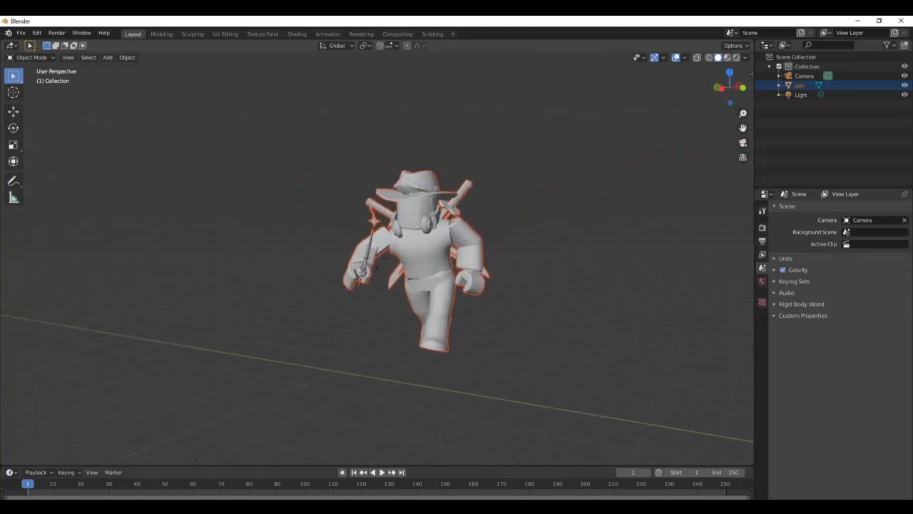
click(377, 257)
click(358, 265)
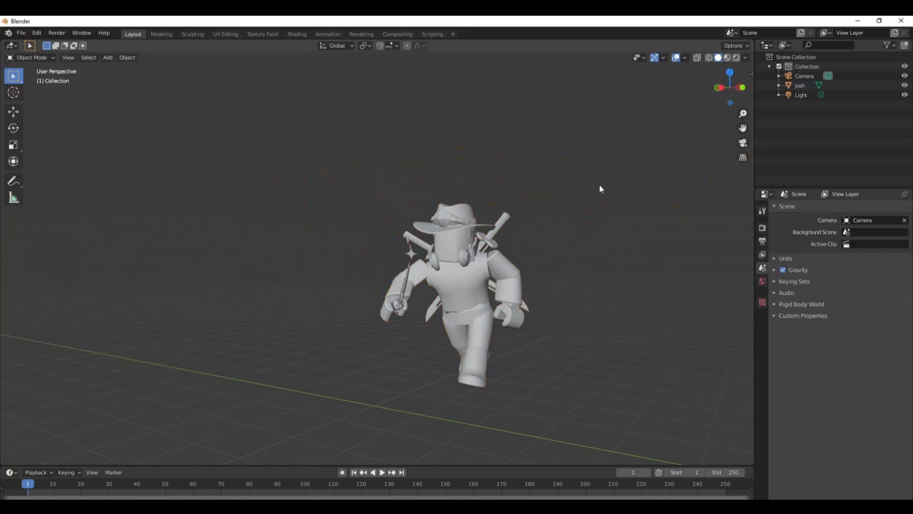
click(727, 62)
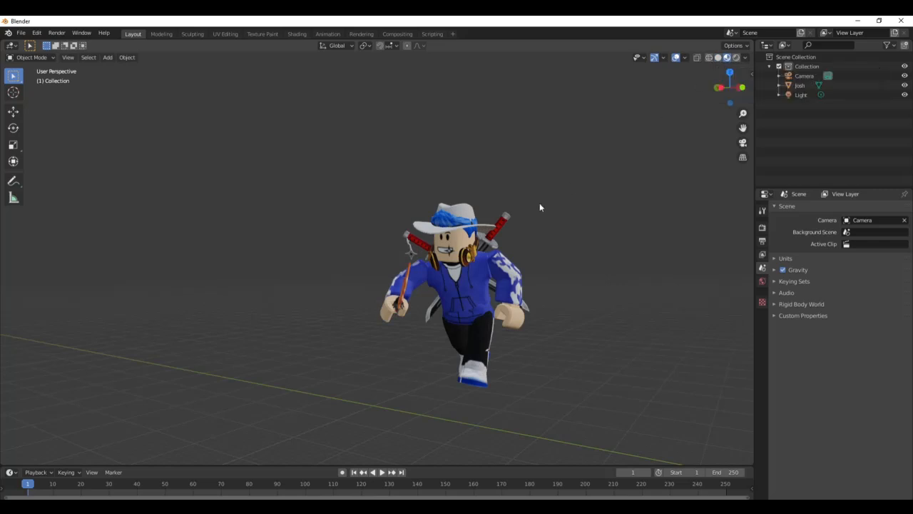
middle_drag(544, 214, 660, 220)
key(d)
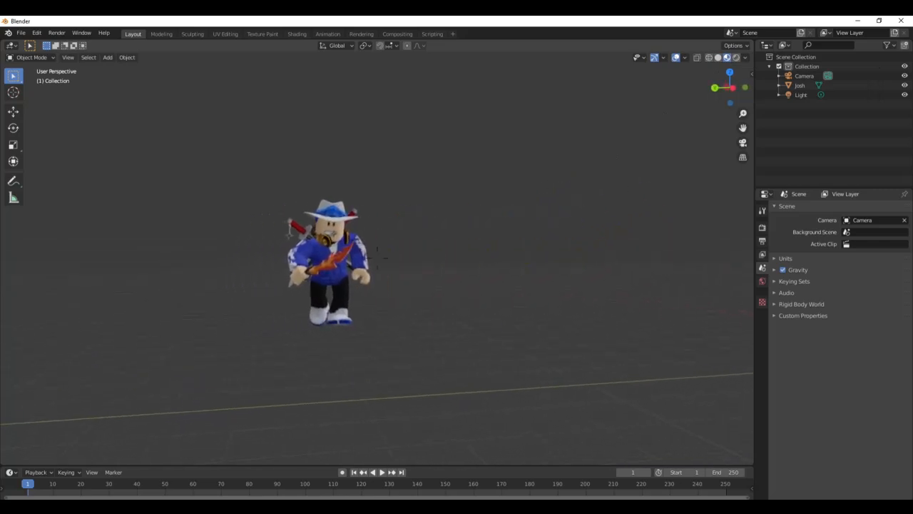
key(w)
key(s)
click(377, 259)
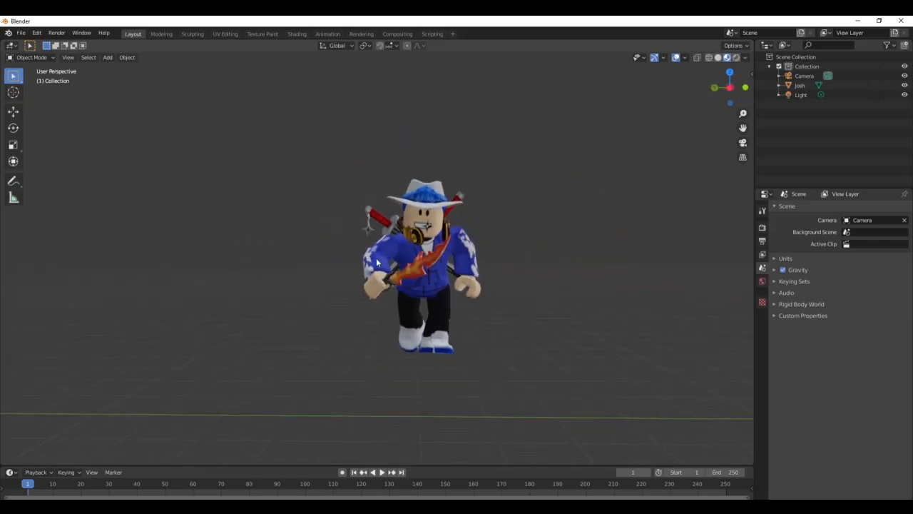
Step: Switch to the camera view and fly the camera until the whole character is centred head-on in the frame
click(743, 142)
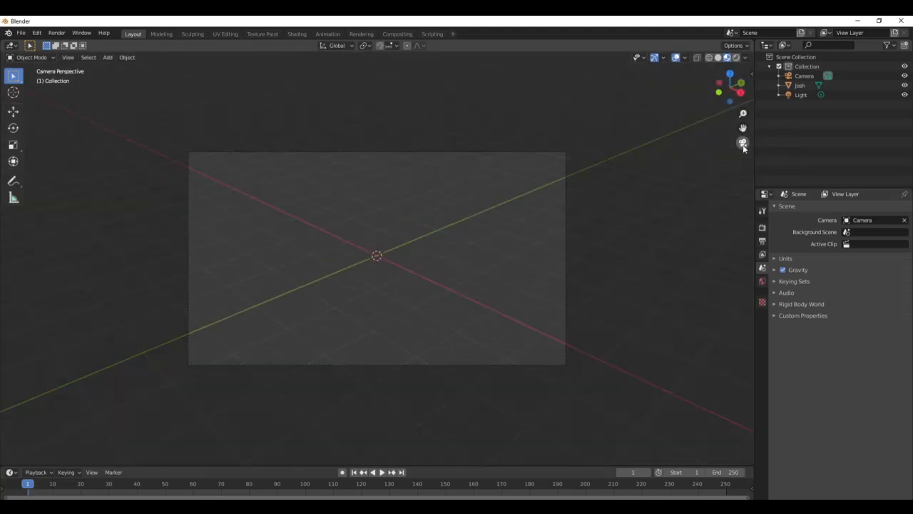
key(shift+grave)
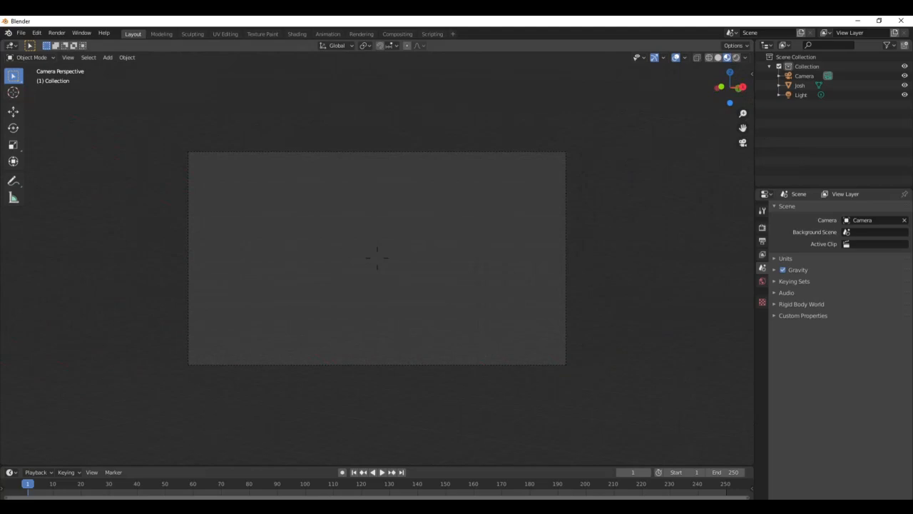
key(w)
key(s)
key(w)
key(s)
key(w)
key(s)
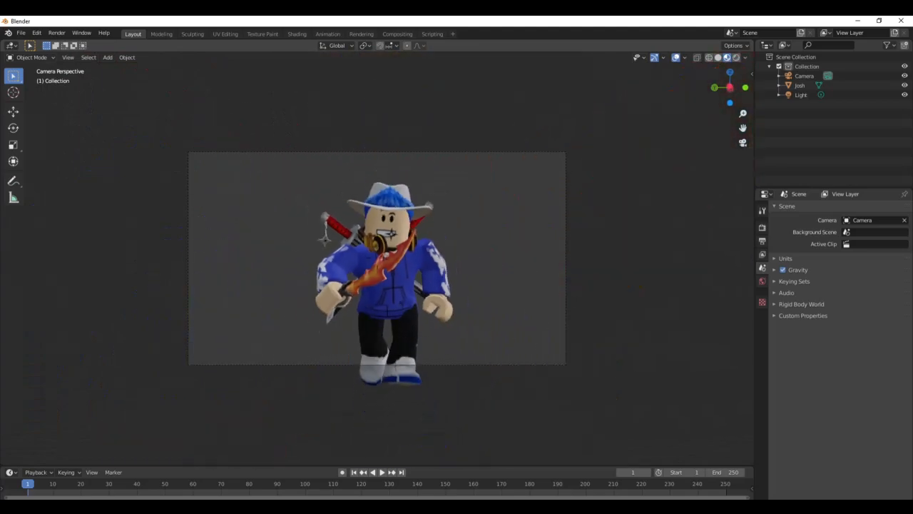
key(w)
key(d)
key(a)
key(d)
key(w)
key(s)
click(378, 258)
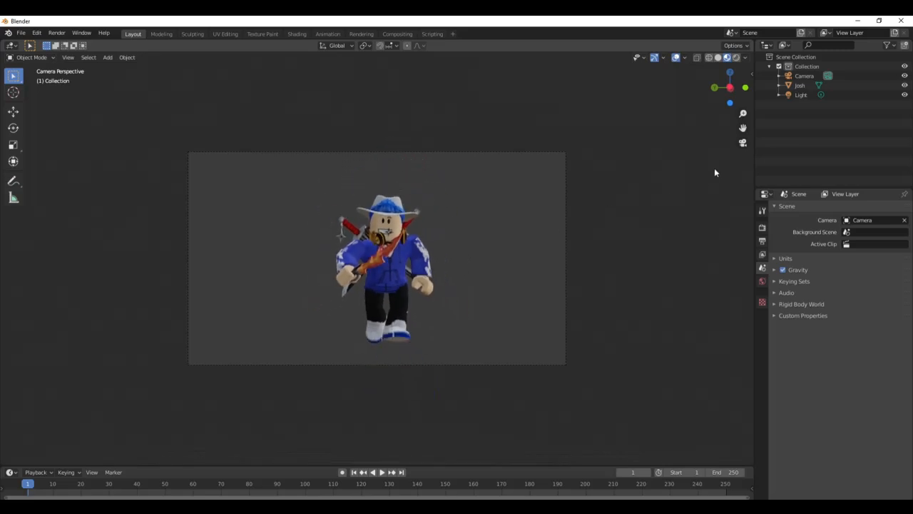
Step: Leave the camera view, render a test image of the character, and close the render window
click(742, 146)
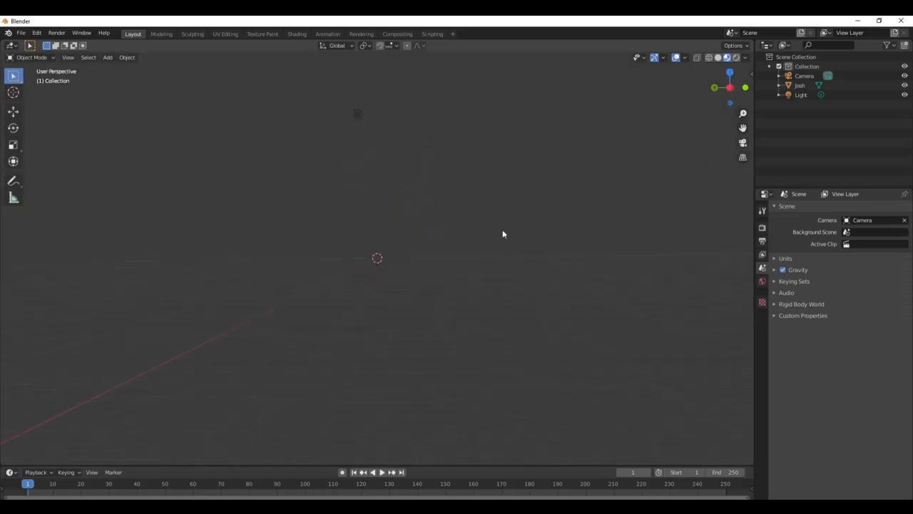
key(F12)
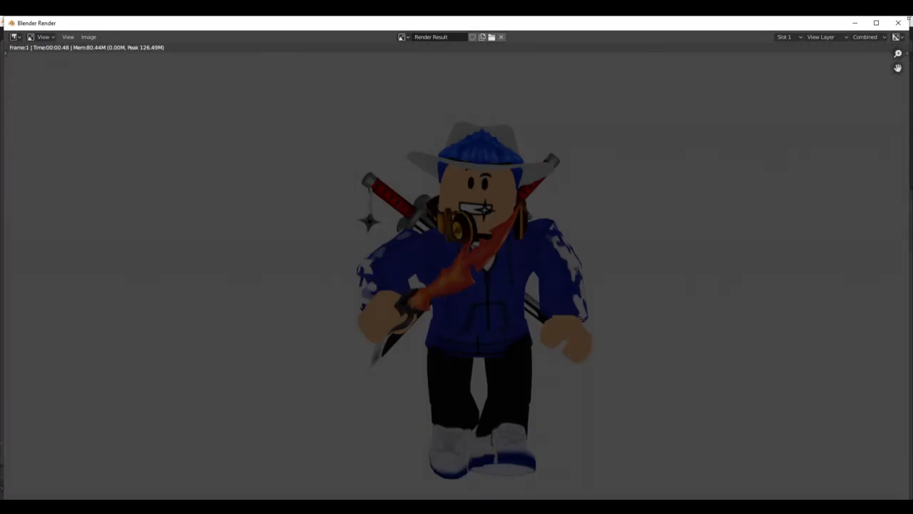
click(898, 23)
Step: Turn on the Transparent film option in the Eevee render settings and collapse the Film section
click(762, 227)
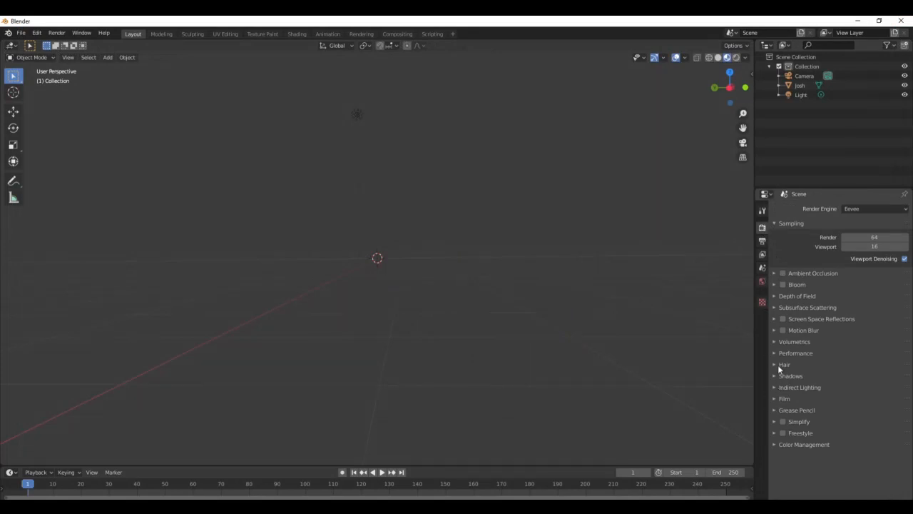
click(772, 400)
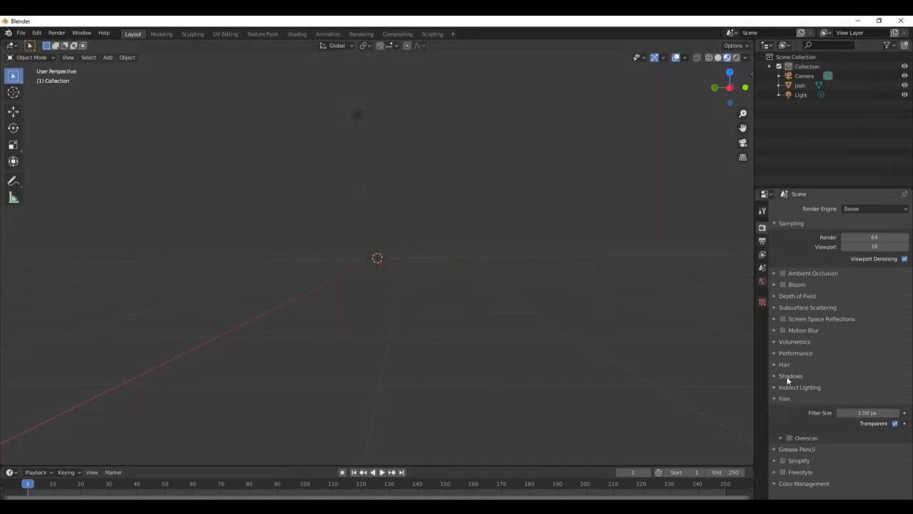
click(773, 400)
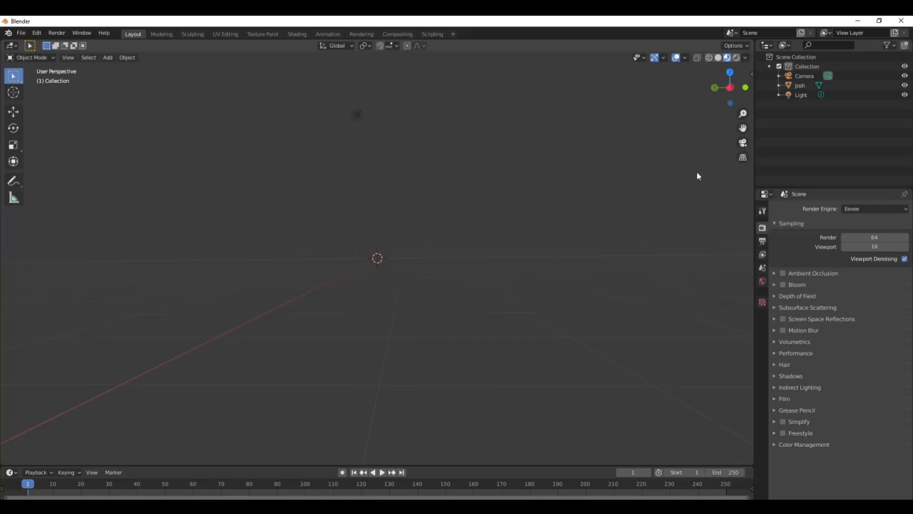
Step: Move the scene's light from near the origin to the front of the character with the Move tool
key(w)
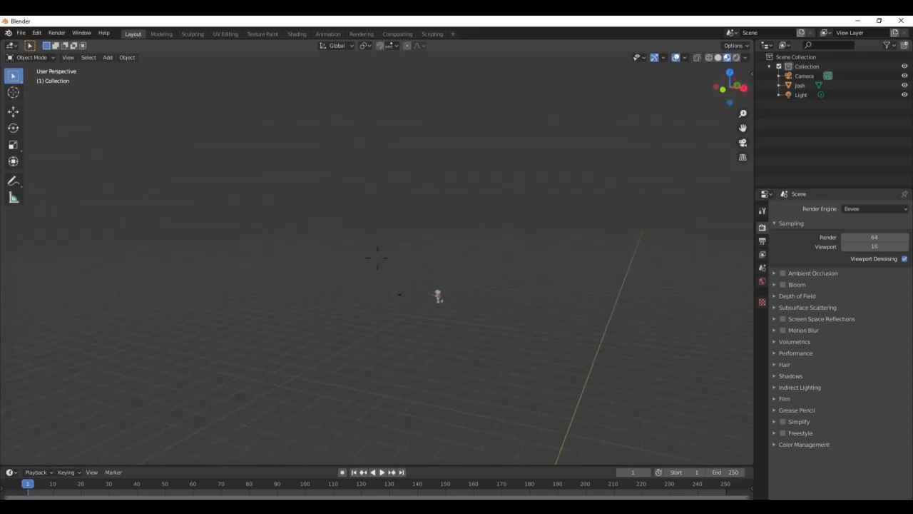
click(383, 266)
click(476, 389)
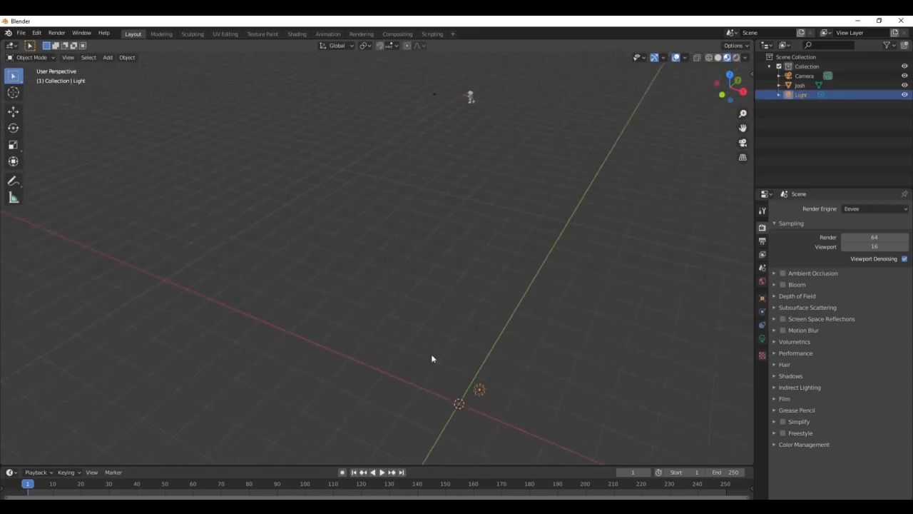
click(13, 111)
drag(479, 388, 442, 64)
key(shift+grave)
key(w)
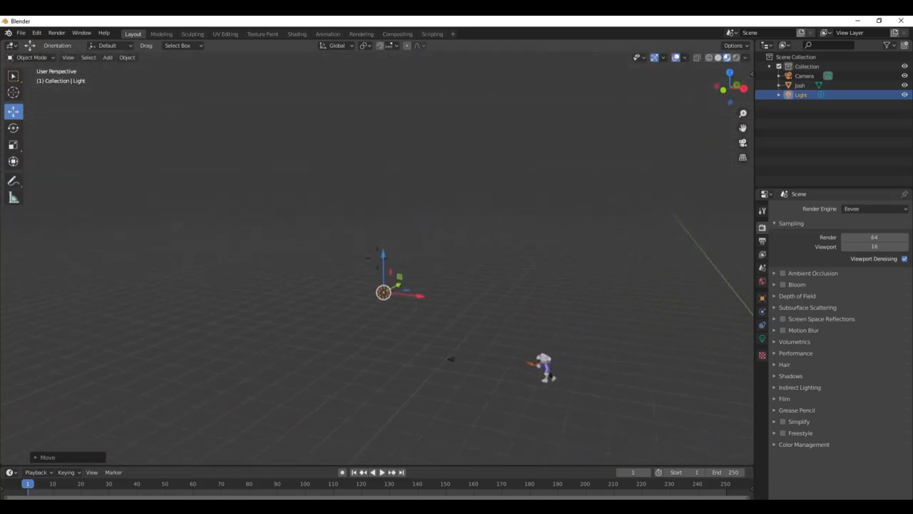
click(377, 257)
drag(366, 188, 473, 293)
drag(455, 255, 446, 271)
Step: Render the scene again to check the lighting, close the result, and shift the light closer to the character
key(F12)
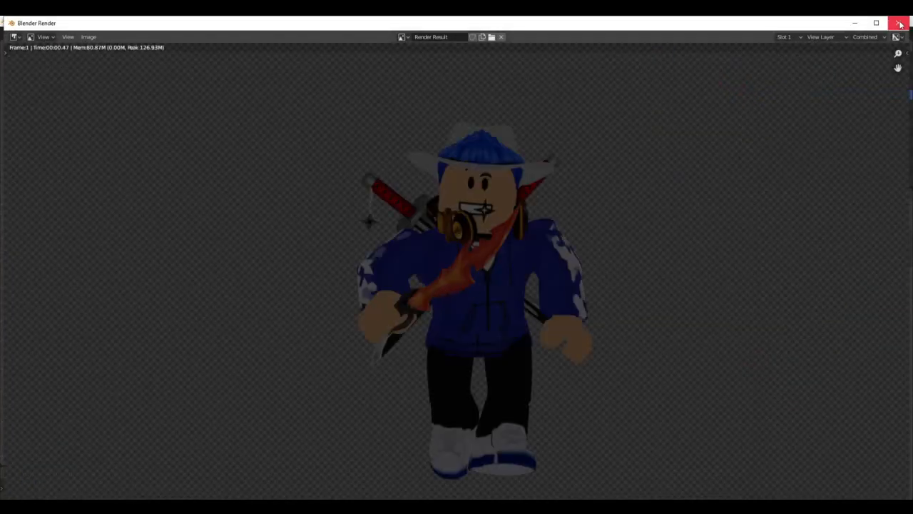
key(Escape)
drag(473, 292, 504, 291)
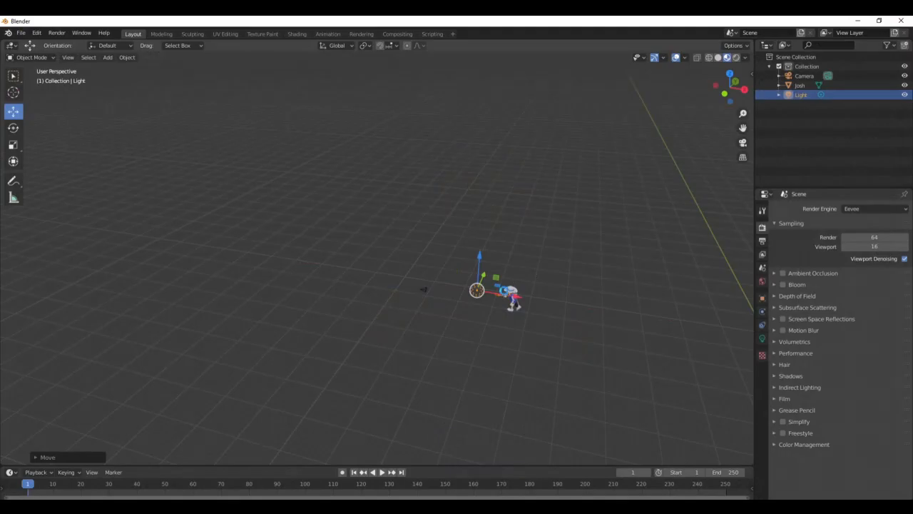
Step: Render the scene to check the lighting, close the result, and change the light's type to Spot
key(F12)
key(Escape)
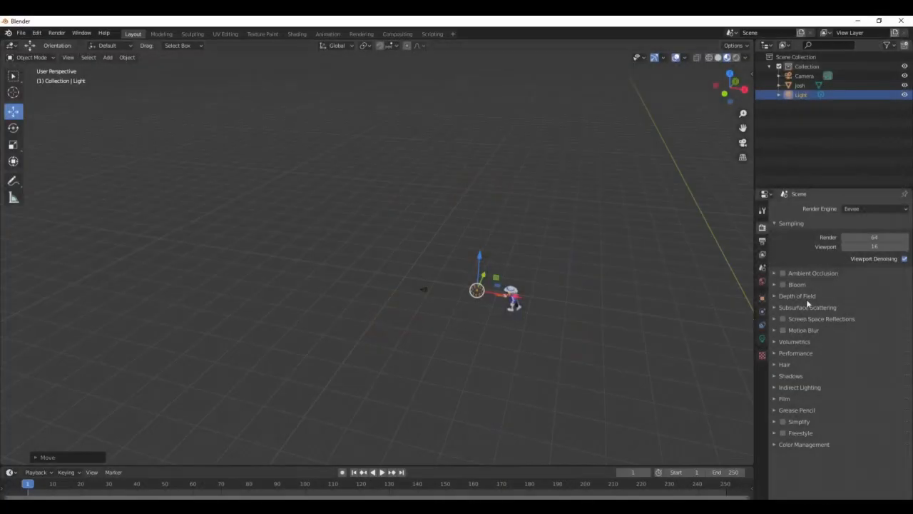
click(762, 339)
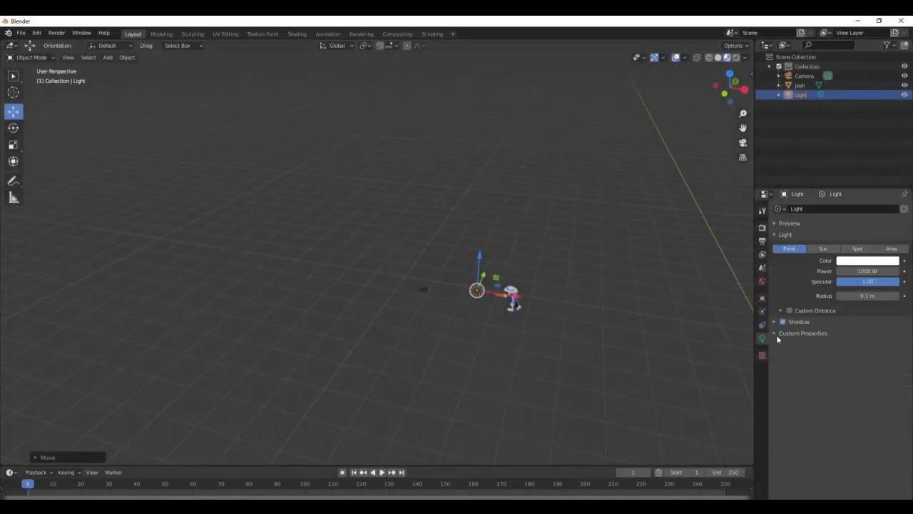
click(857, 248)
drag(497, 295, 440, 284)
drag(389, 317, 604, 323)
key(shift+grave)
key(w)
key(a)
click(140, 350)
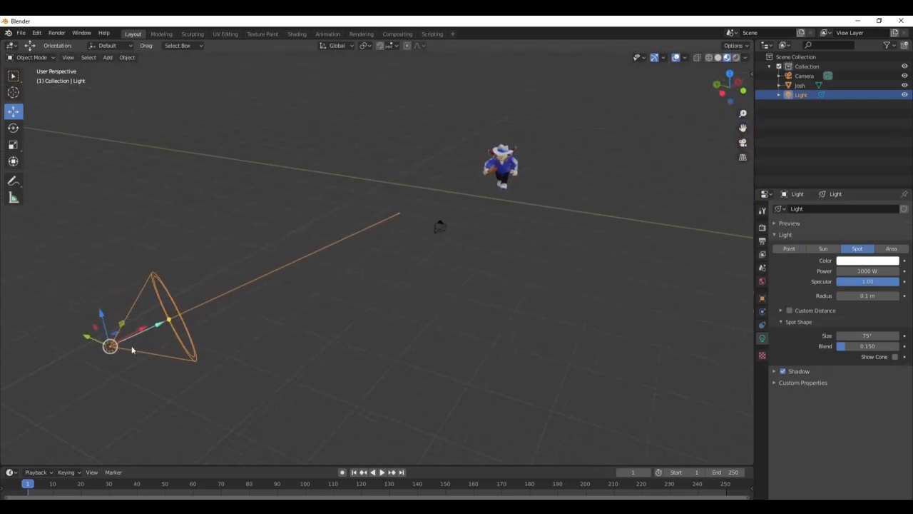
Step: Move the spotlight close in front of the character and widen its cone to 91.8°
drag(109, 346, 277, 255)
drag(229, 276, 438, 191)
mouse_move(377, 264)
middle_down()
mouse_move(500, 255)
mouse_move(378, 258)
middle_up()
scroll(377, 257, up, 2)
key(w)
key(d)
key(s)
drag(270, 243, 274, 103)
key(shift+grave)
key(w)
key(s)
click(377, 258)
drag(495, 271, 610, 244)
Step: Aim the spotlight at the character, deselect it, and check the lighting with a test render
key(shift+grave)
key(d)
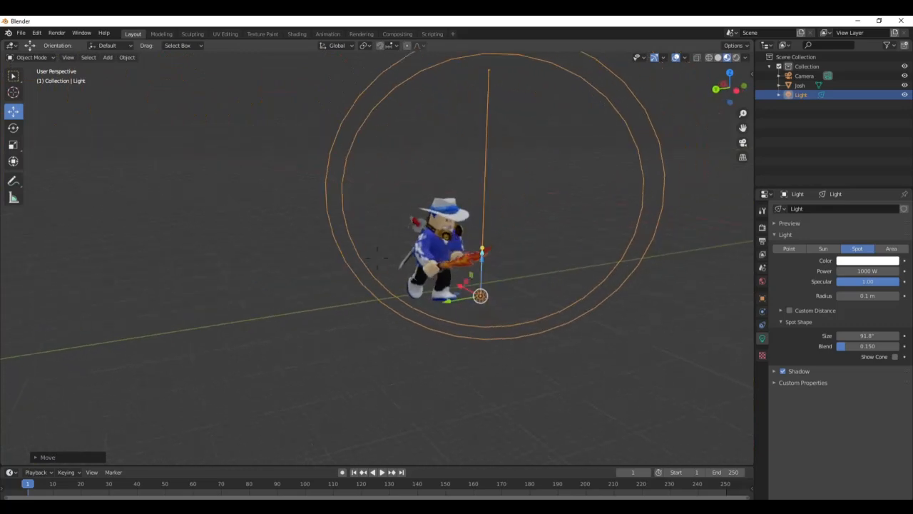
click(378, 257)
drag(311, 252, 426, 251)
drag(486, 207, 414, 198)
click(503, 236)
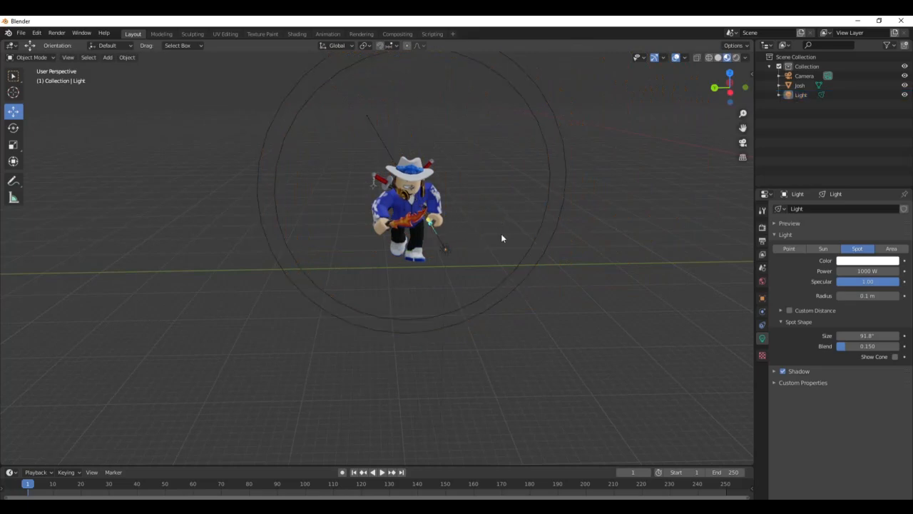
key(F12)
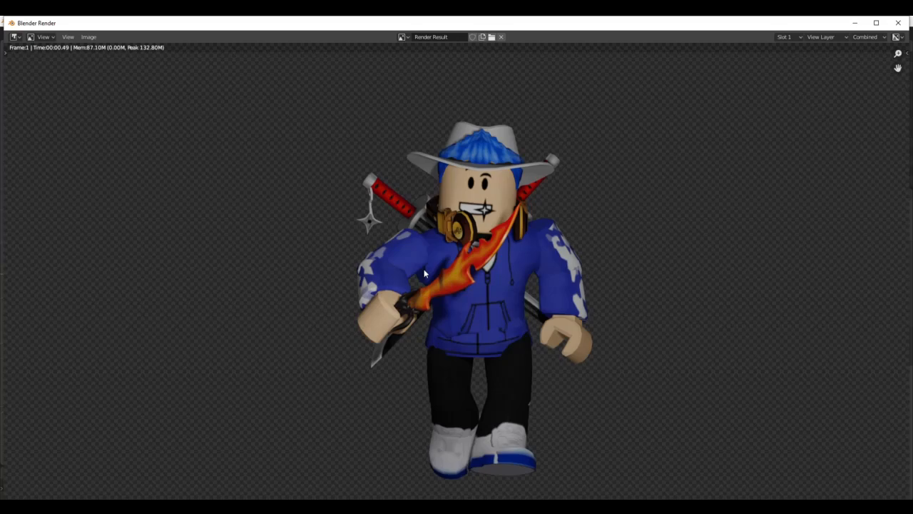
click(898, 23)
Step: Copy and paste the spotlight, and move the duplicate along the Y axis to the character's other side
right_click(444, 249)
click(446, 250)
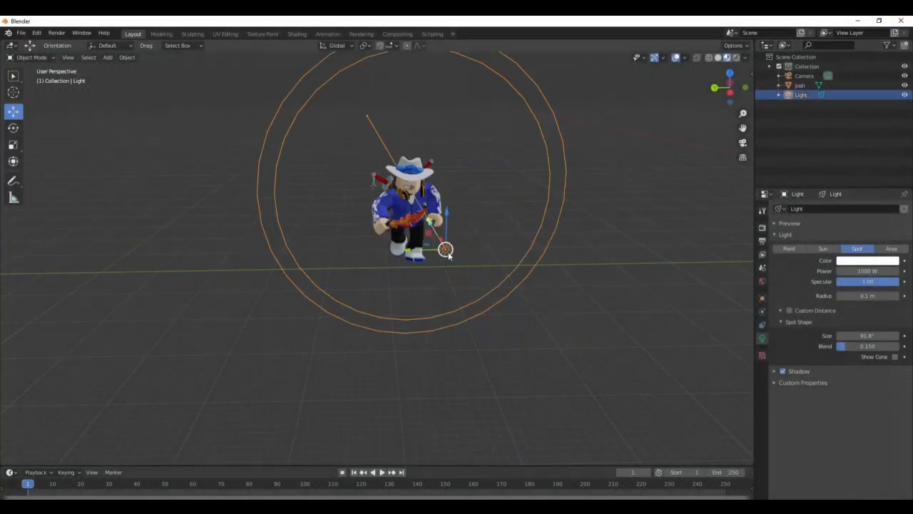
right_click(448, 252)
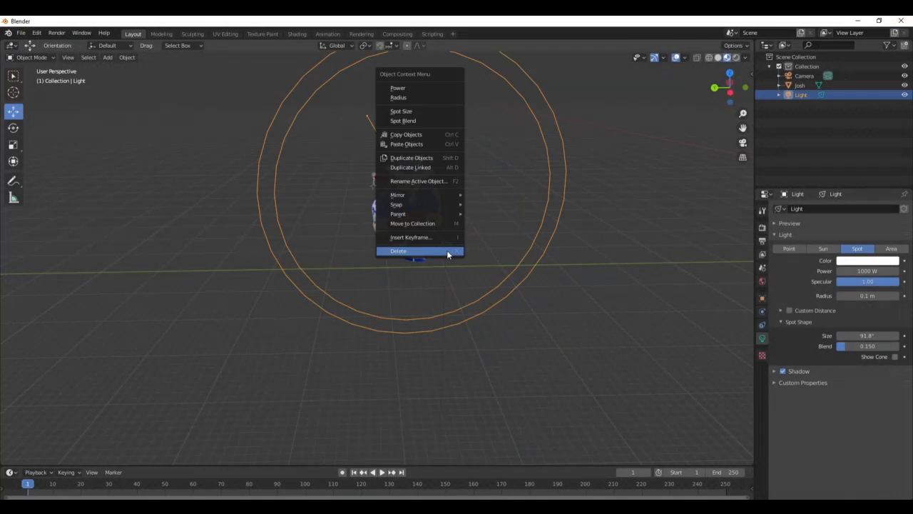
right_click(454, 258)
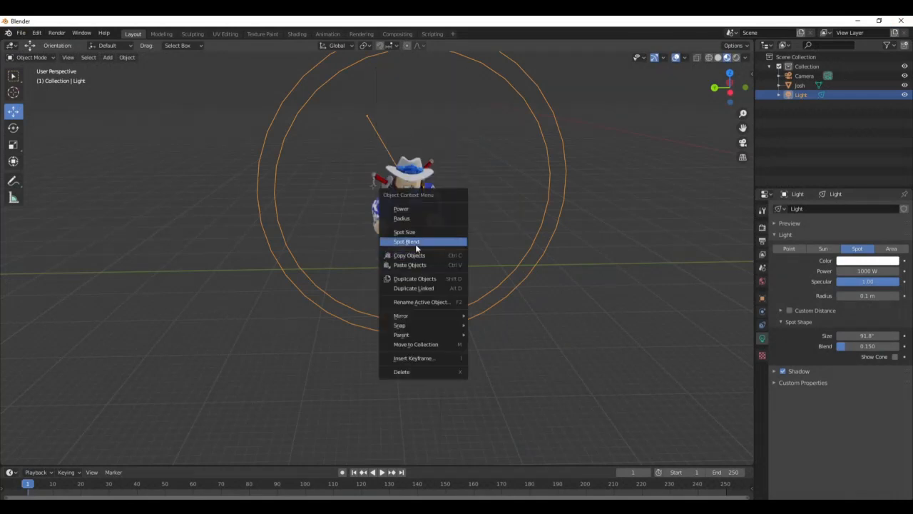
click(410, 265)
key(g)
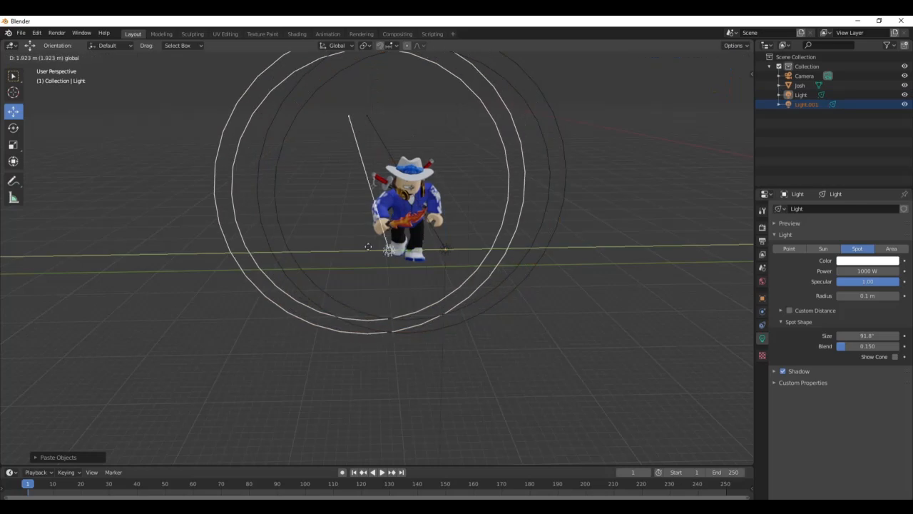
click(239, 250)
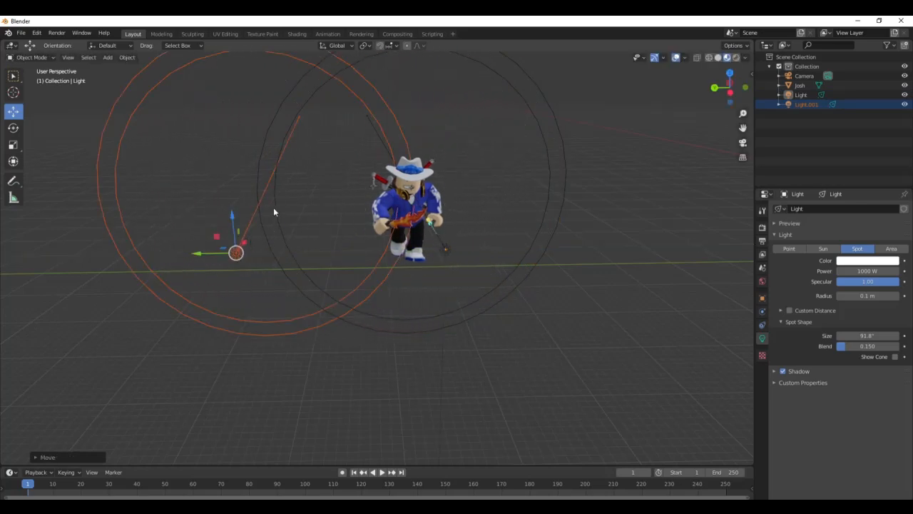
Step: Aim the duplicate spotlight at the character, then render the scene and save the image as untitled.png
click(274, 212)
click(254, 208)
drag(250, 218, 403, 184)
key(F12)
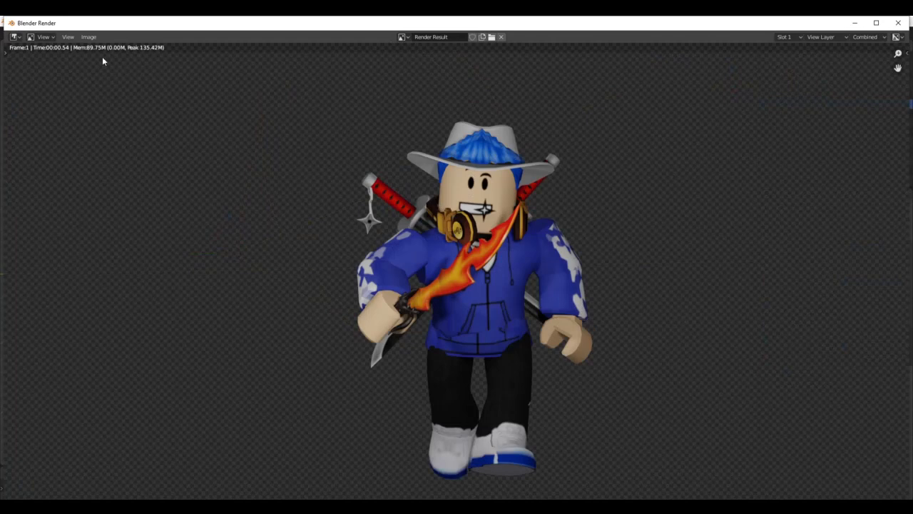
click(88, 36)
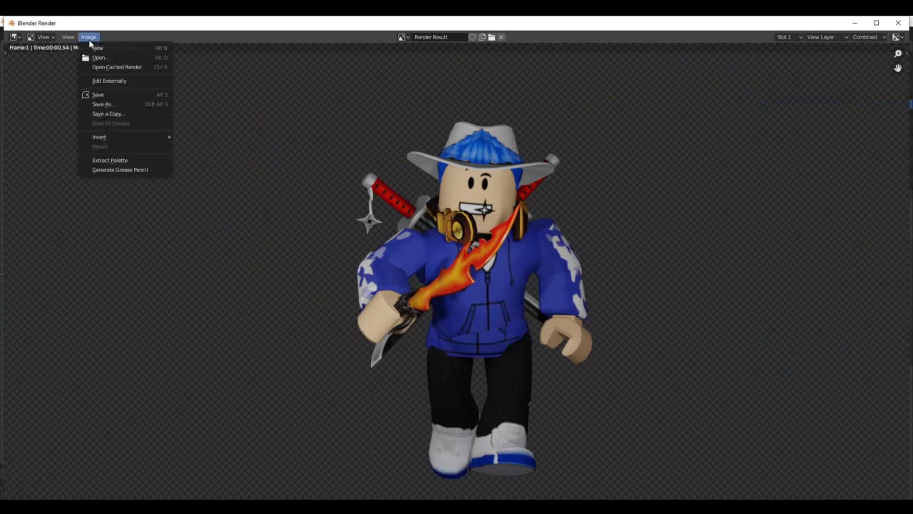
click(115, 105)
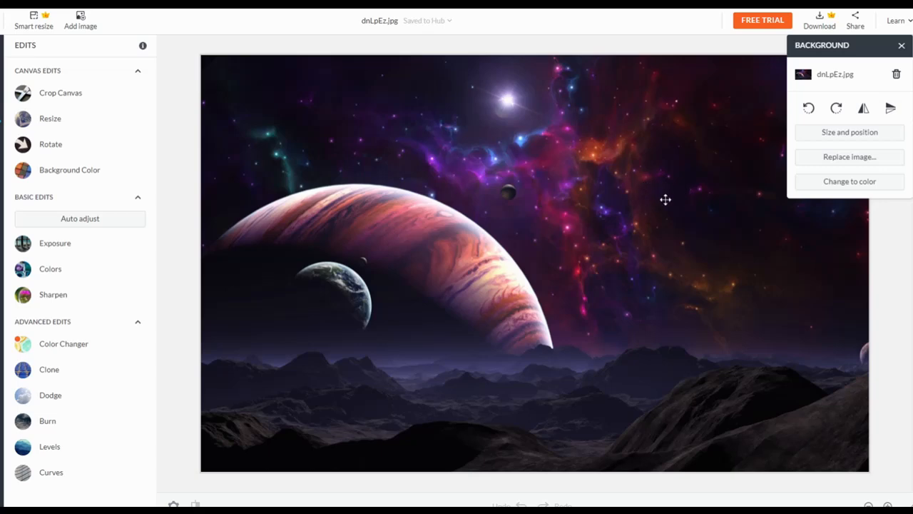
Step: Switch to the online photo editor, upload the character render from the computer, and place it on the space background
click(901, 47)
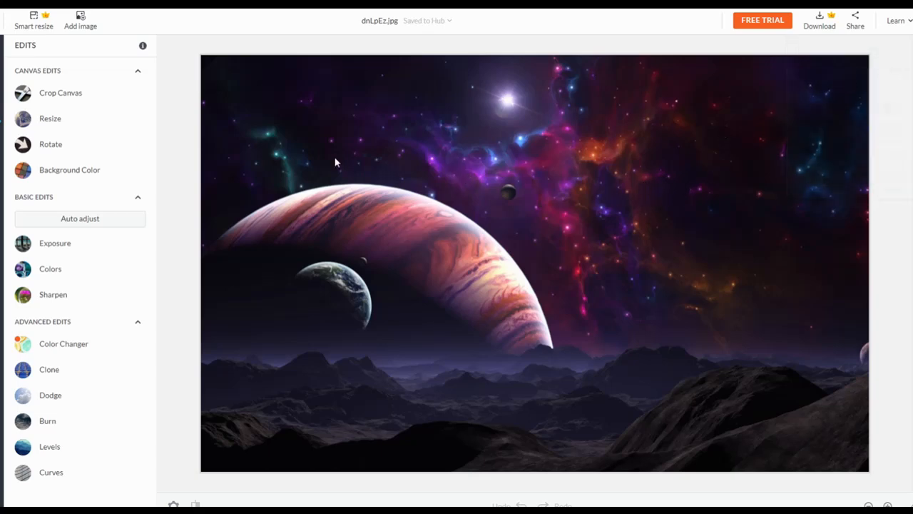
click(89, 26)
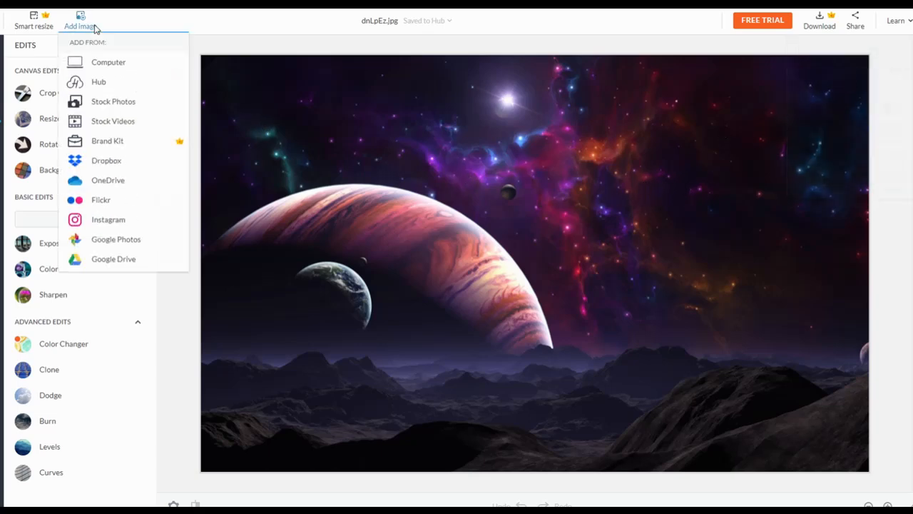
click(102, 69)
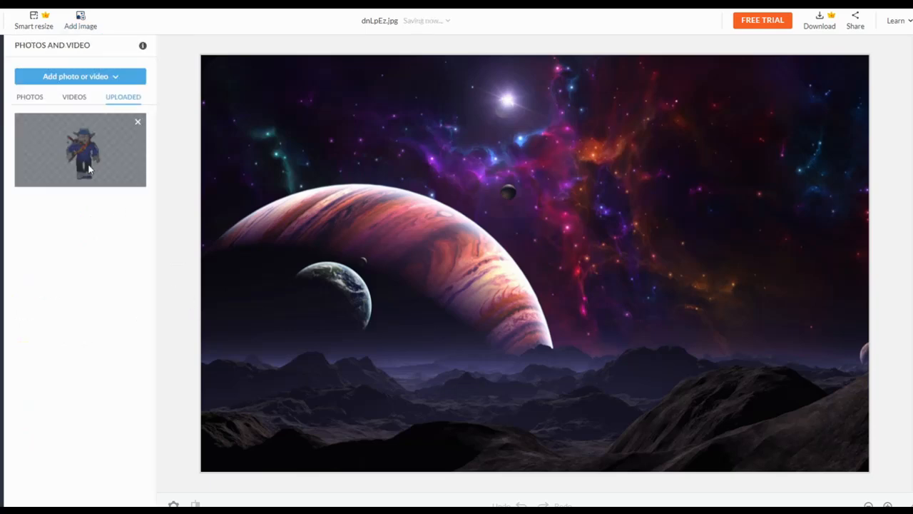
drag(84, 162, 530, 359)
Step: Enlarge the character image and position it near the middle of the background with its feet at the lower edge
drag(276, 207, 40, 99)
drag(364, 211, 481, 235)
click(428, 49)
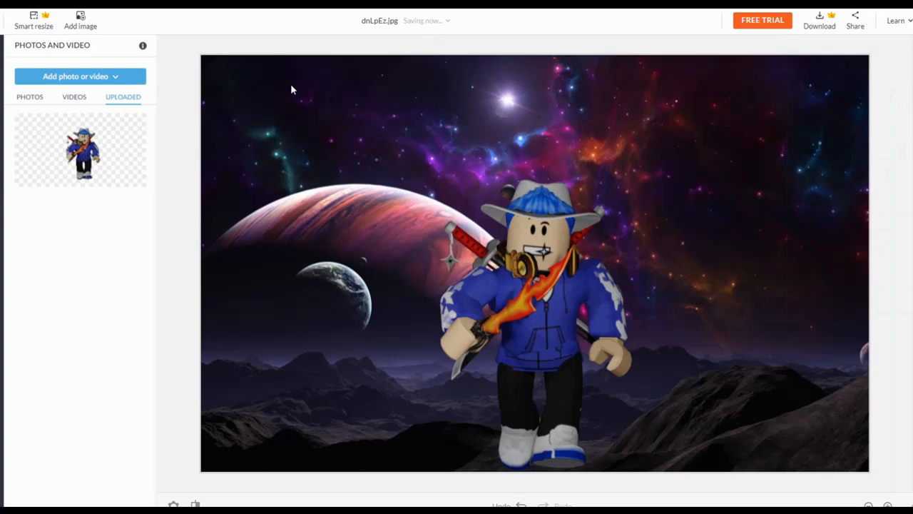
drag(577, 288, 537, 299)
click(201, 62)
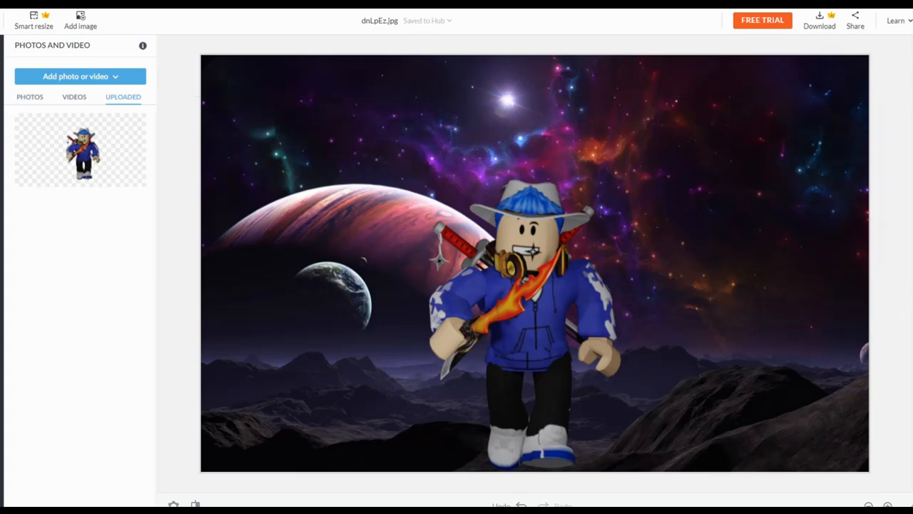
click(2, 138)
click(31, 217)
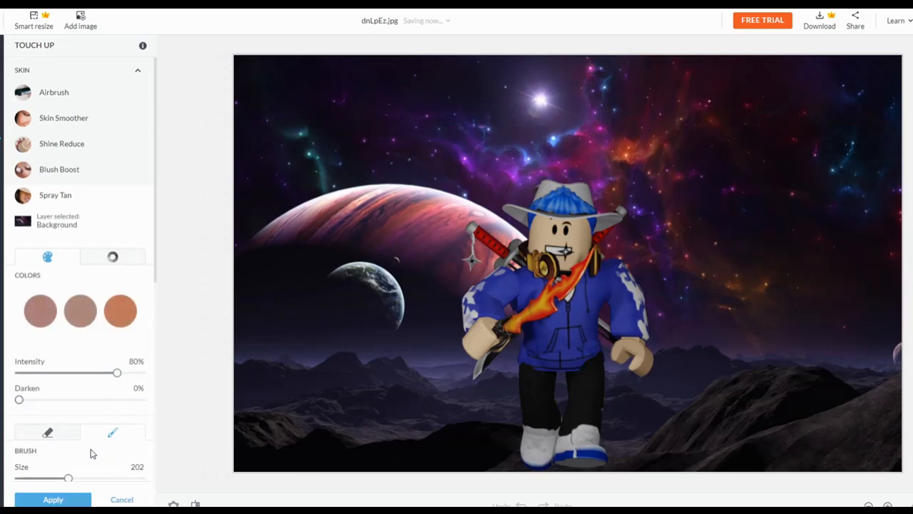
drag(67, 461, 292, 467)
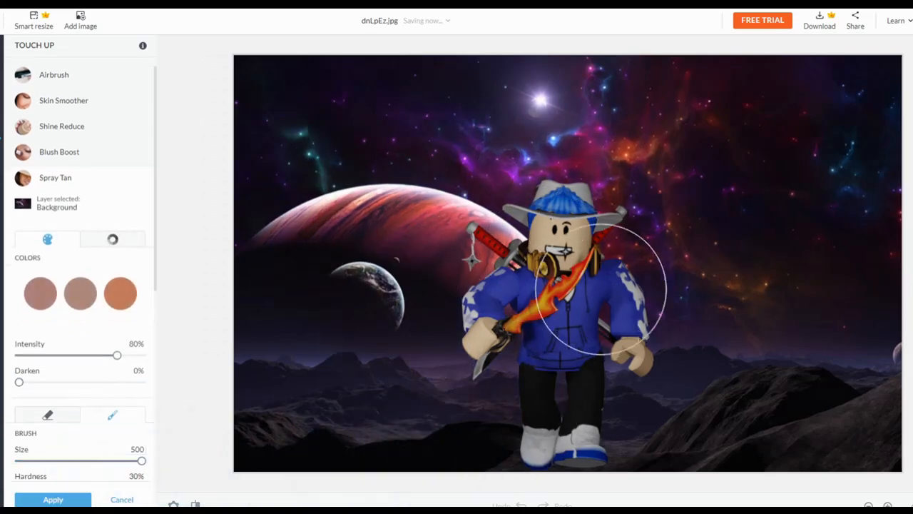
click(122, 499)
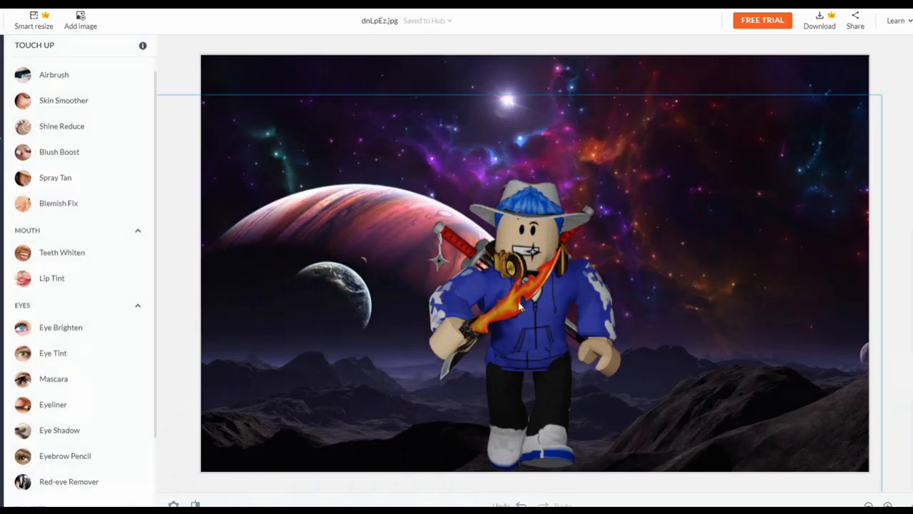
Step: Brush Spray Tan over the character layer with a brush size of 500 and apply the effect
click(59, 187)
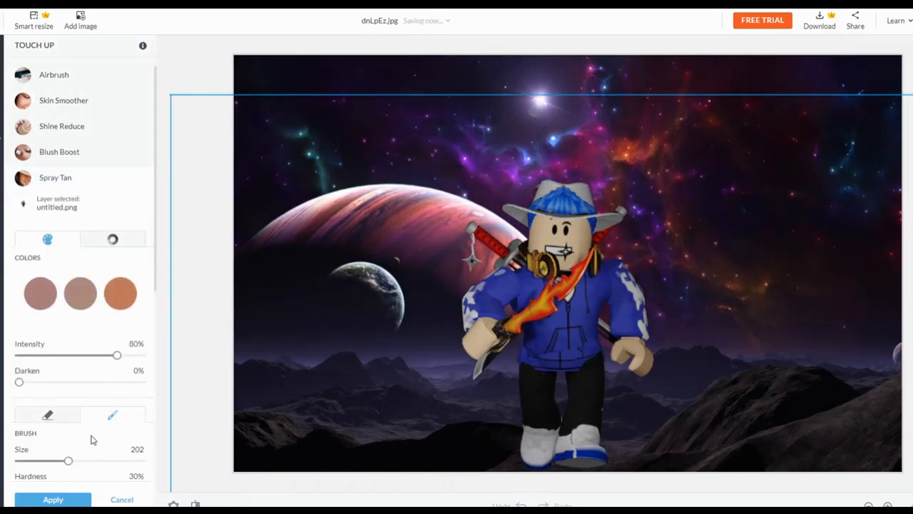
drag(69, 458, 356, 453)
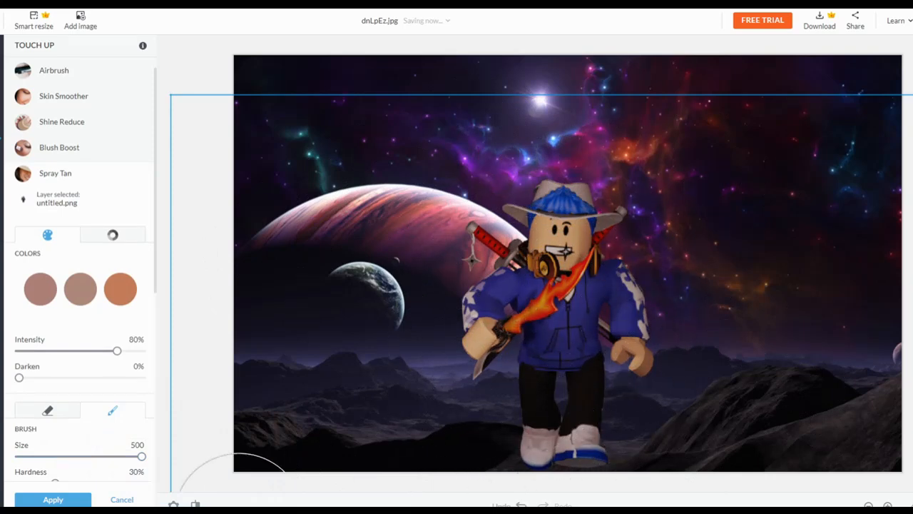
click(53, 499)
click(373, 50)
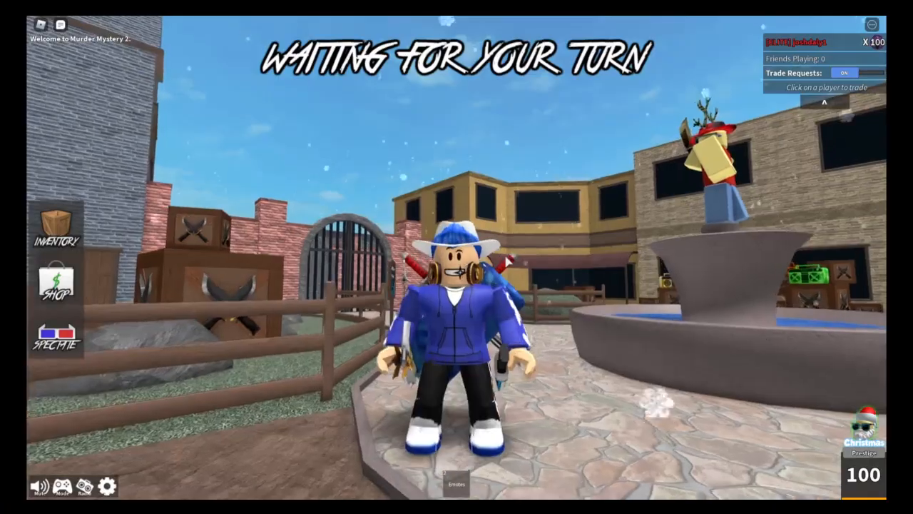
scroll(577, 269, up, 2)
right_drag(577, 269, 576, 270)
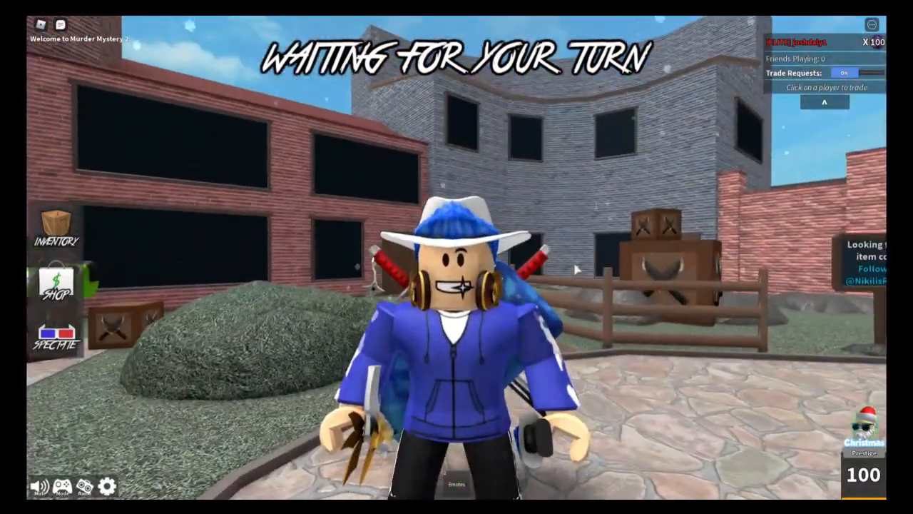
scroll(577, 269, down, 4)
key(w)
key(space)
scroll(577, 270, up, 2)
key(w)
key(space)
key(w)
key(space)
key(w)
key(space)
key(space)
key(w)
key(space)
key(space)
key(w)
key(space)
key(w)
key(space)
key(space)
key(w)
key(space)
key(space)
key(w)
key(space)
key(w)
key(space)
key(space)
key(w)
key(space)
key(space)
key(w)
key(space)
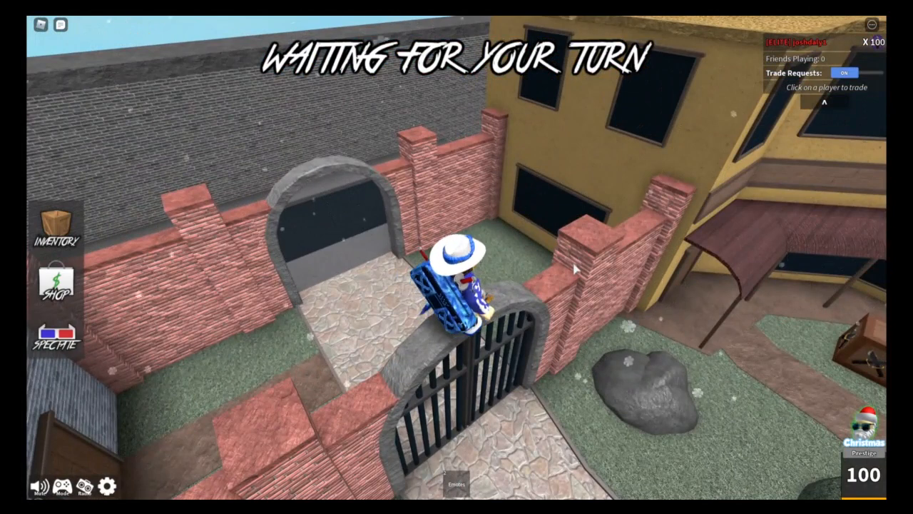